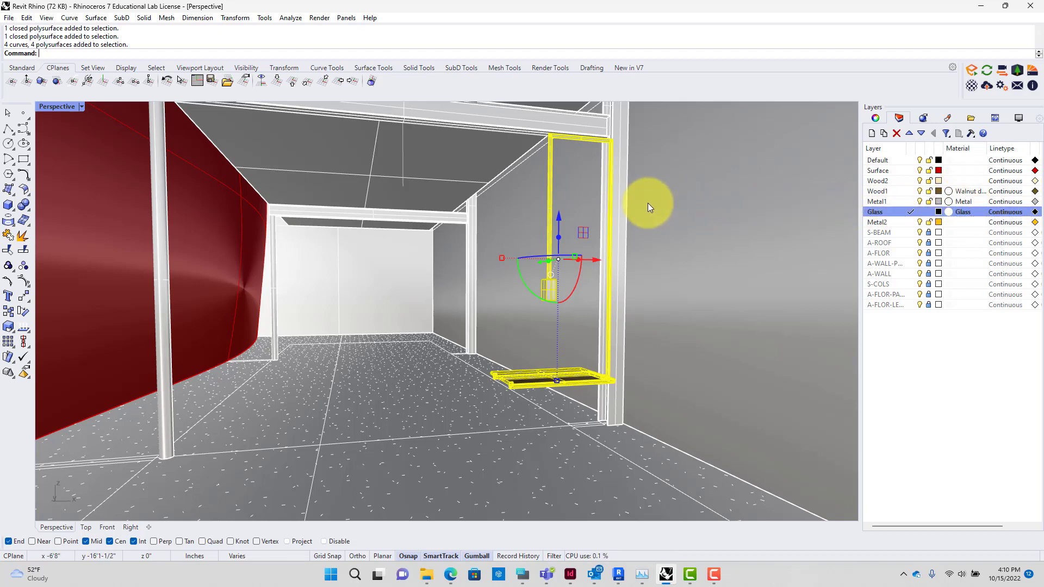
- Start an export with origin of the selected table assembly, placing the base point at the floor corner of the adjacent wall column
click(9, 18)
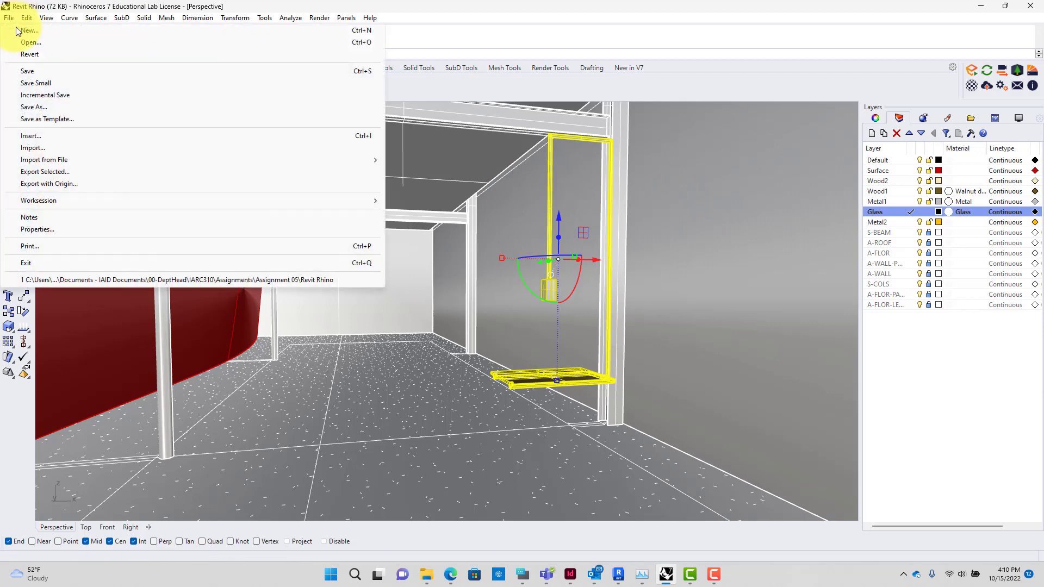
click(69, 183)
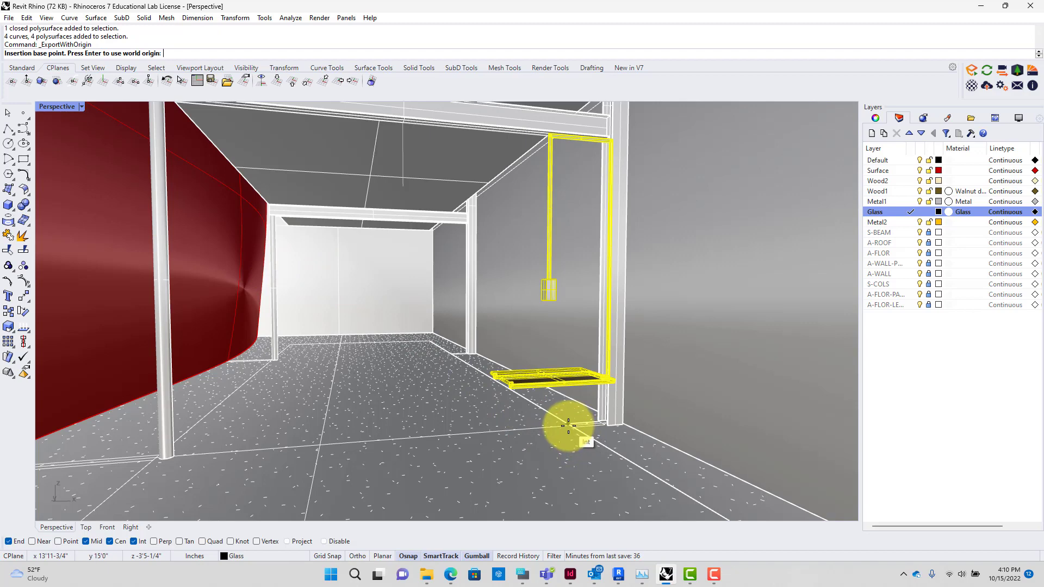
scroll(568, 426, up, 5)
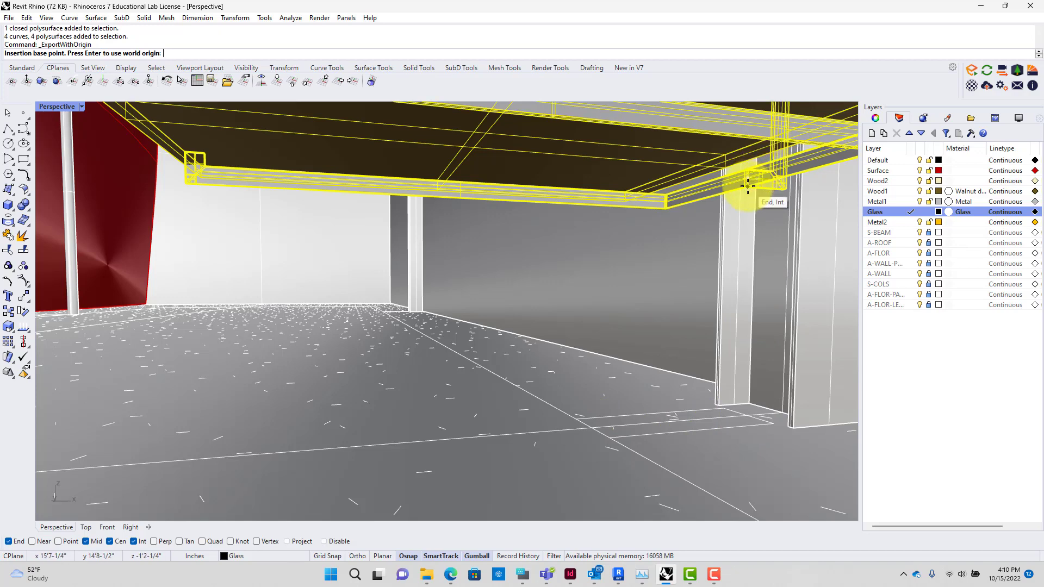
click(748, 413)
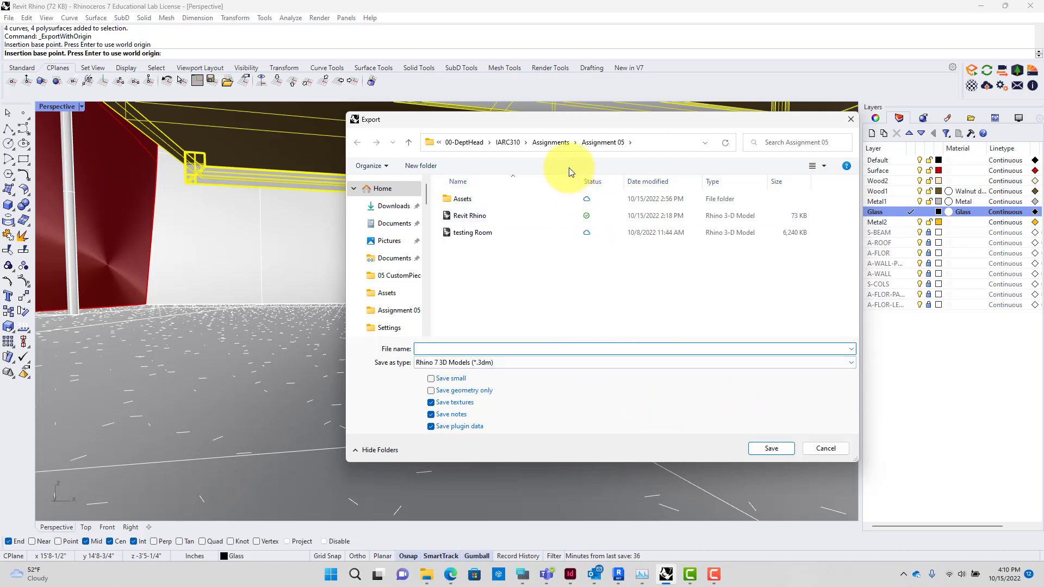
- Set the export destination to the Assets folder and the file format to MotionBuilder (*.fbx)
double_click(460, 198)
click(483, 362)
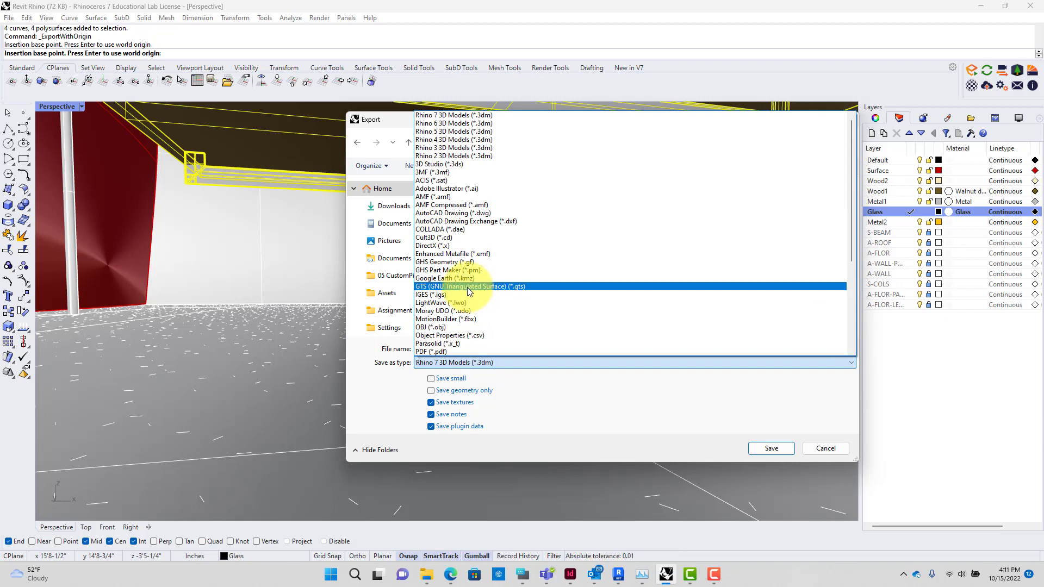
scroll(469, 292, down, 3)
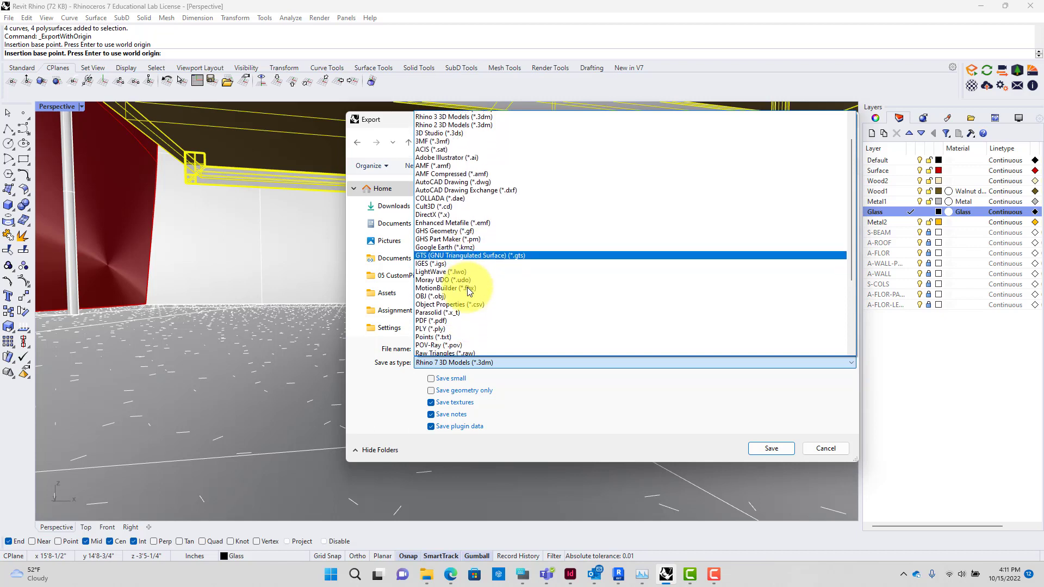
scroll(469, 291, down, 3)
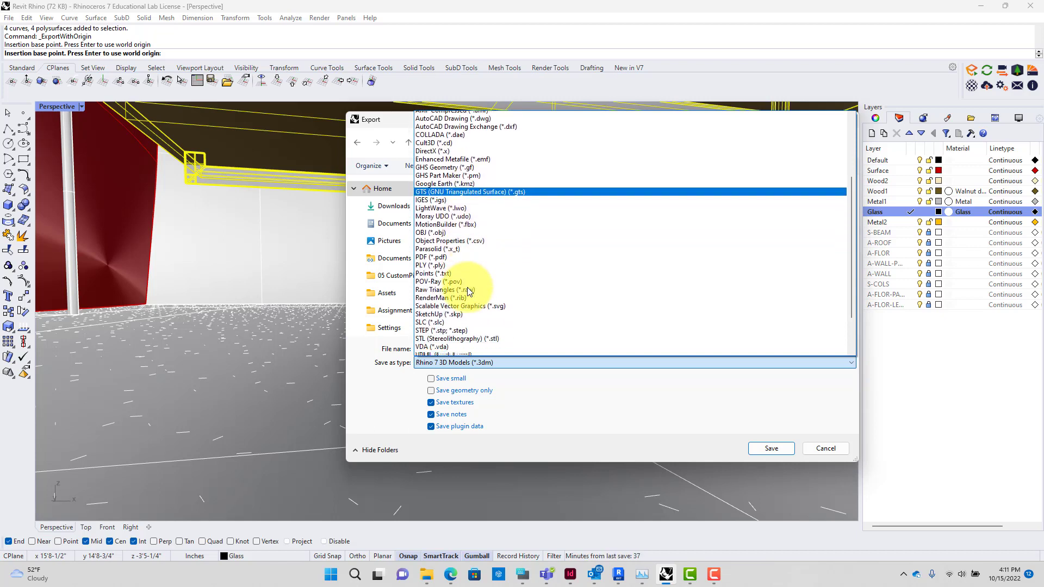
scroll(469, 291, down, 1)
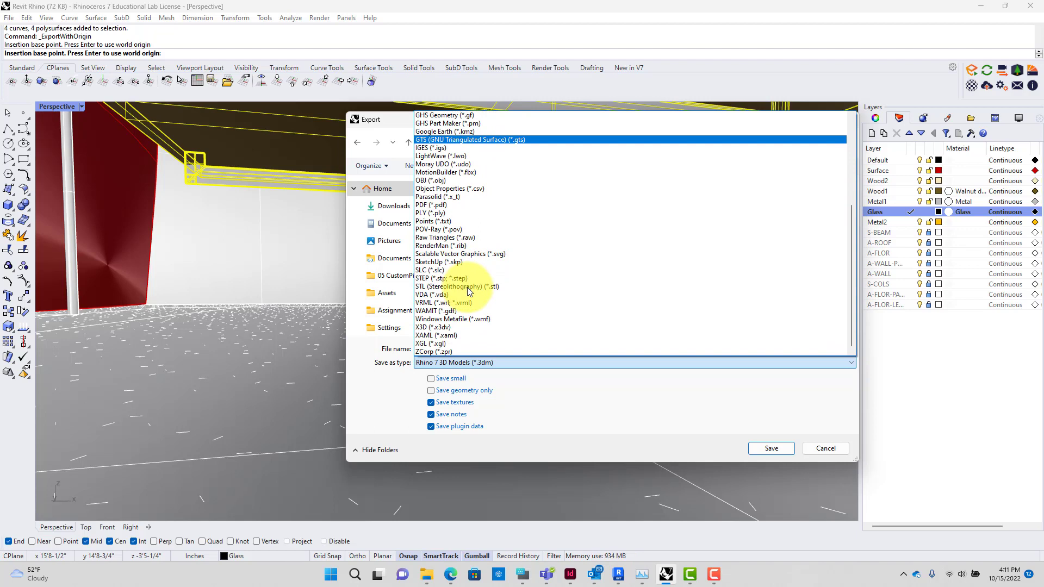
scroll(467, 282, up, 2)
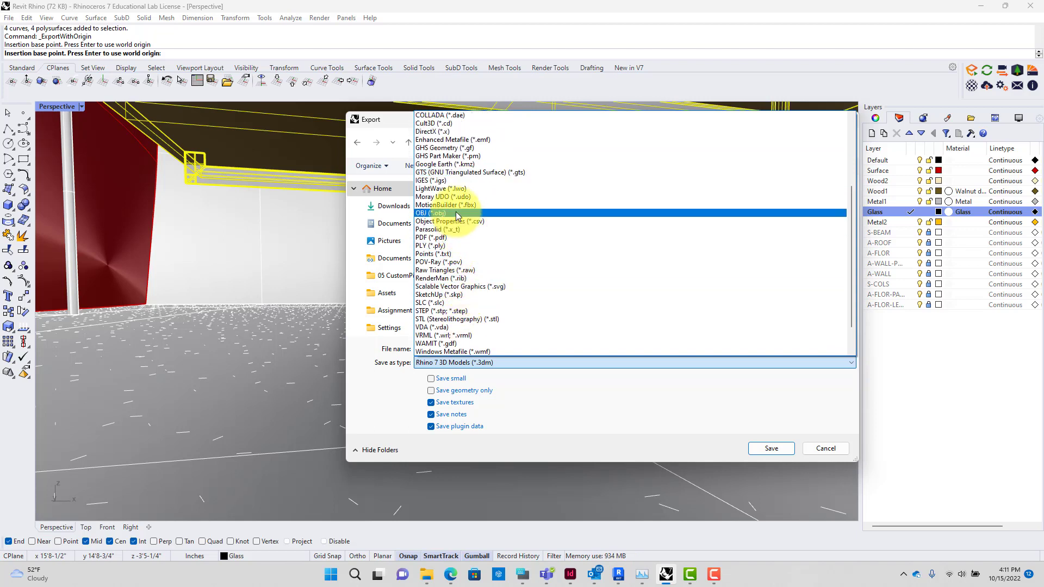
click(456, 205)
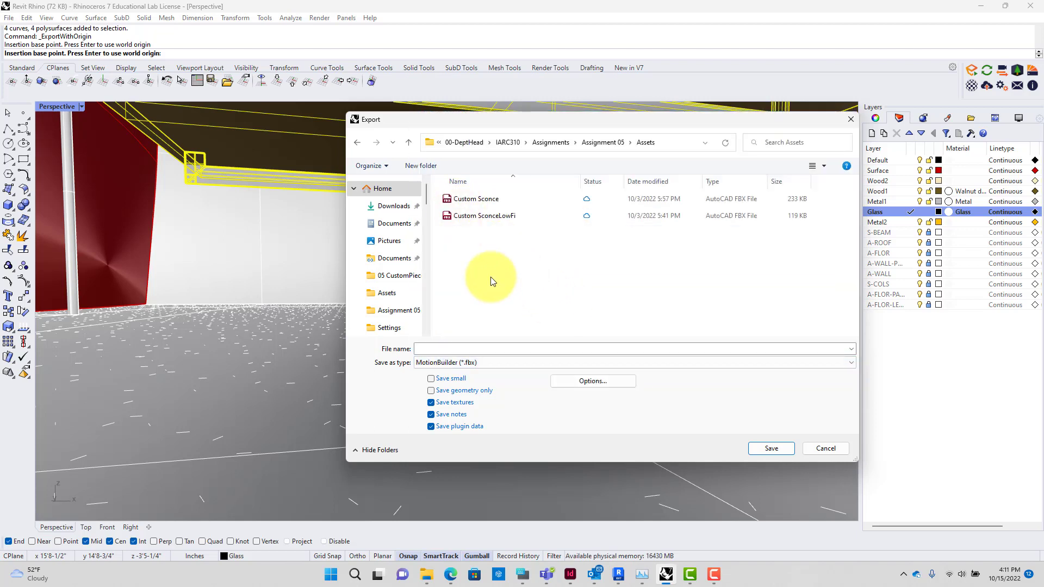
- Name the export file CustomTable and save it
click(467, 349)
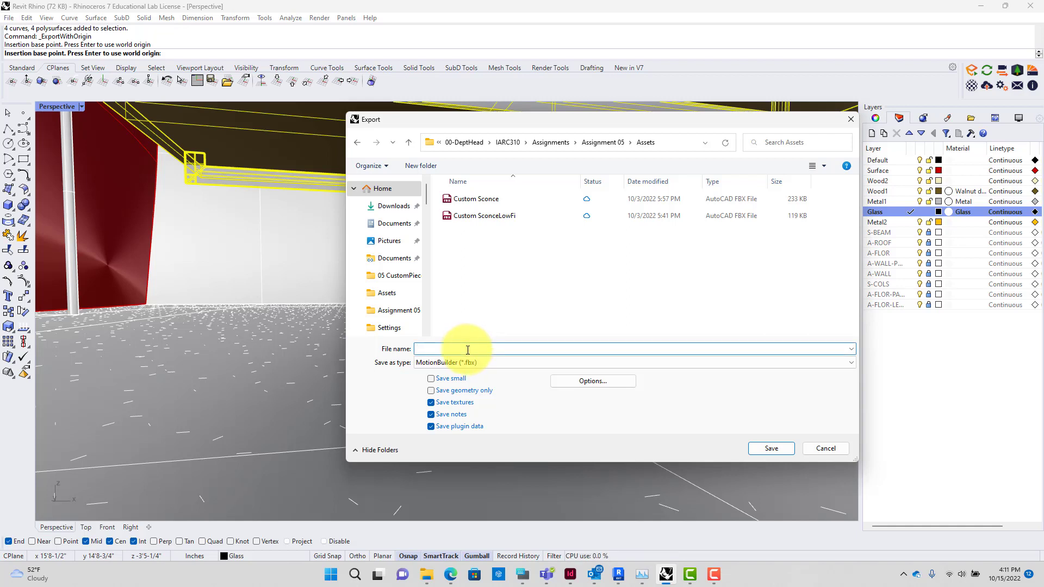
text(Custom)
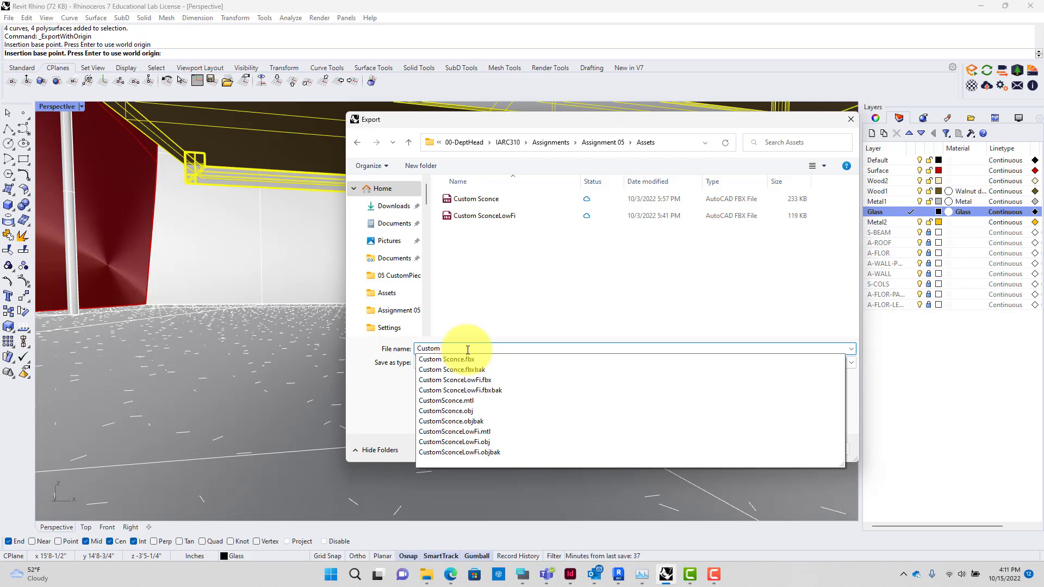
text(Table)
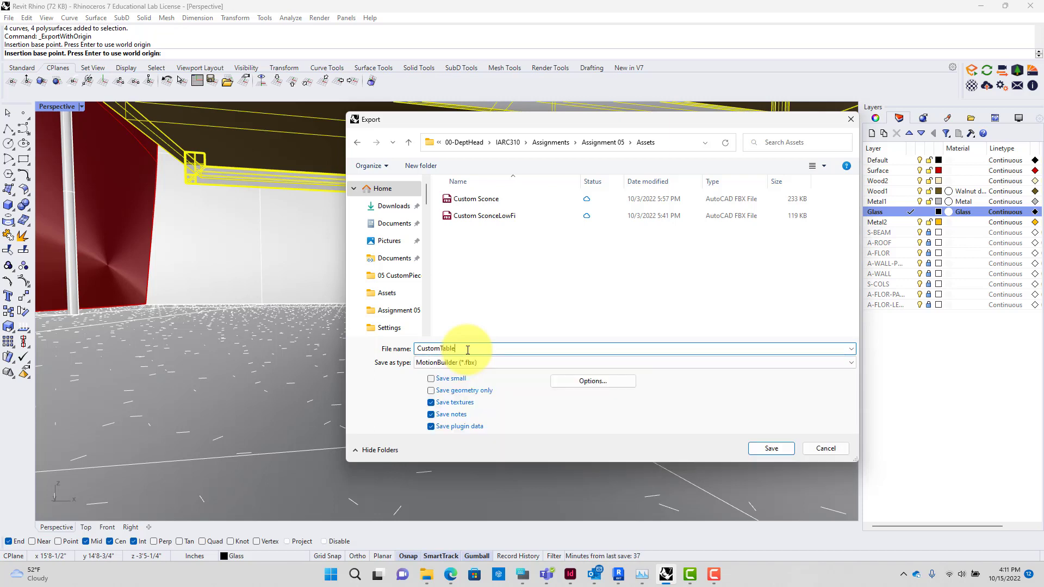
click(767, 448)
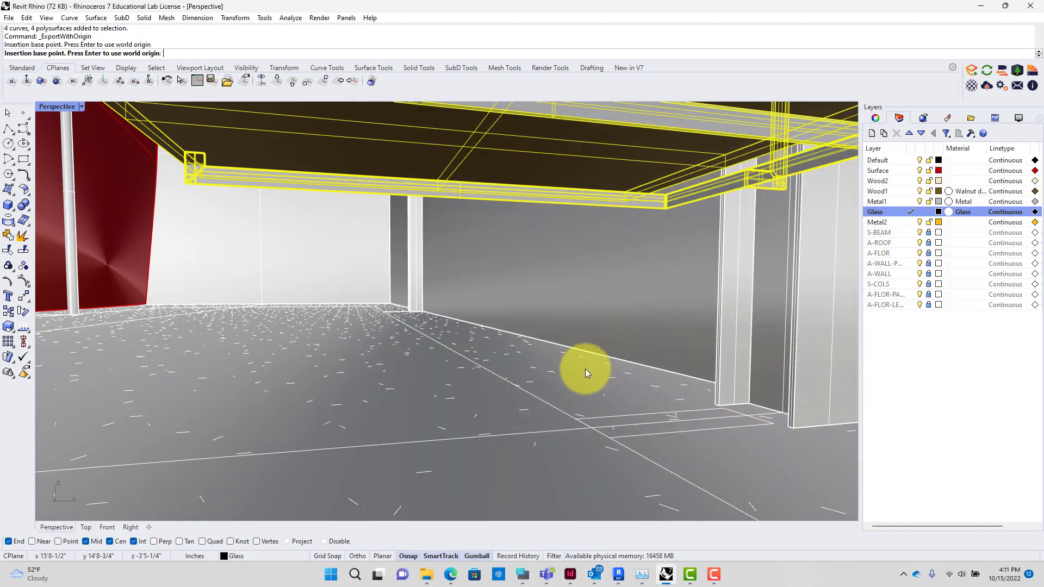
- Accept the FBX options with meshes only and finish the export with the polygon mesh density at its maximum
key(Return)
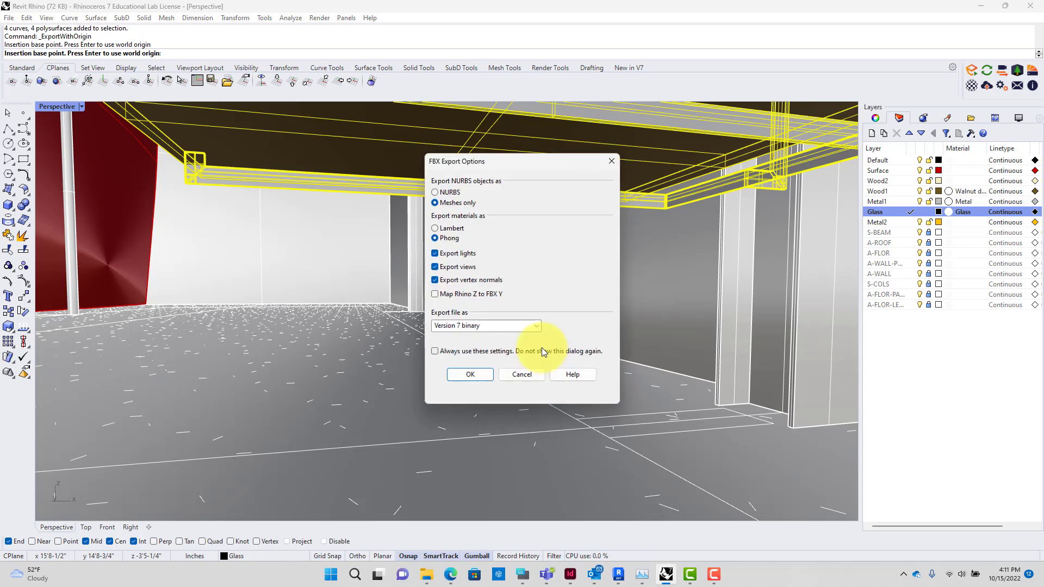
click(479, 369)
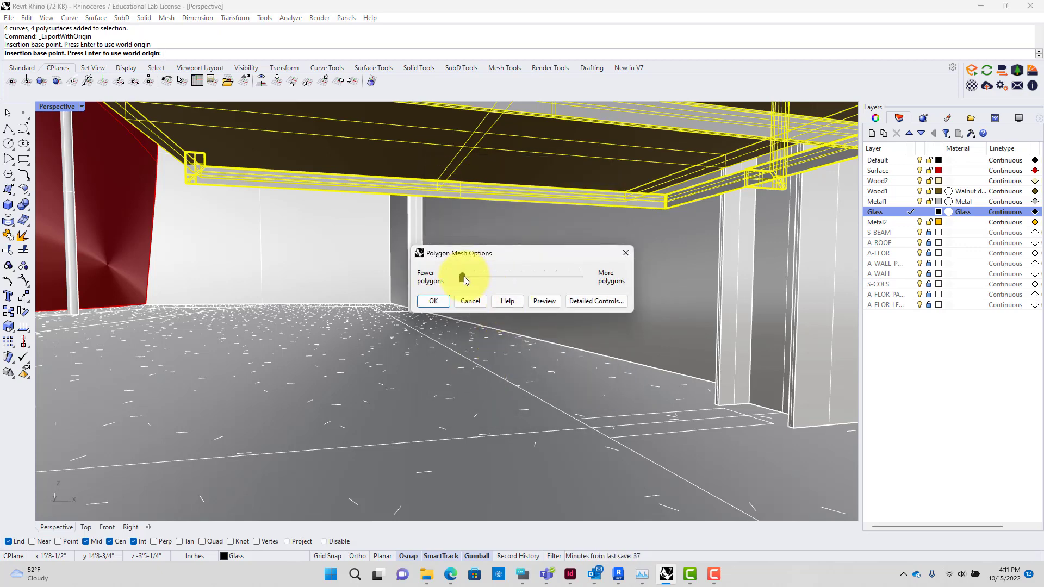
drag(484, 284, 619, 284)
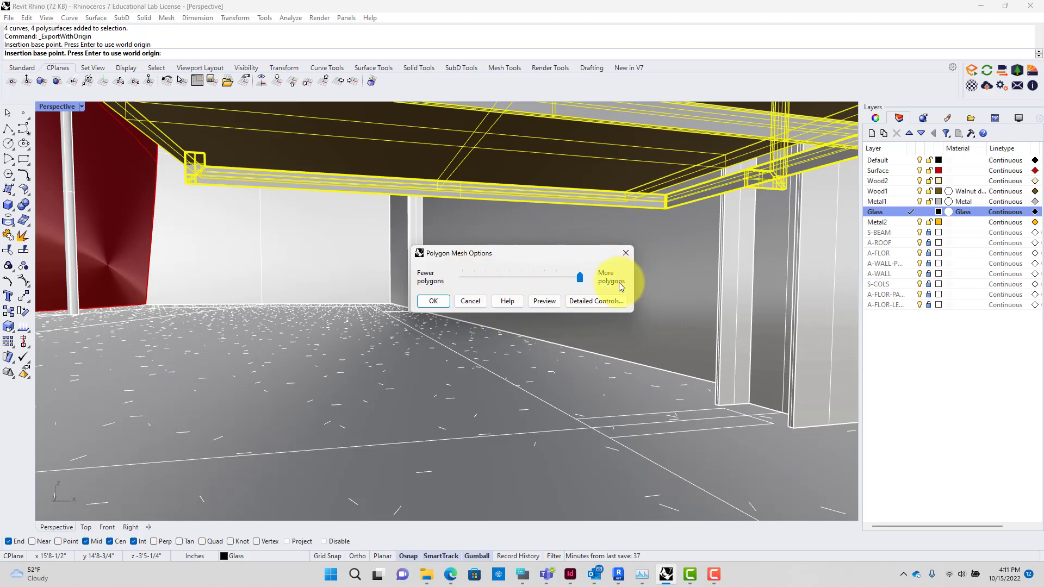
click(443, 304)
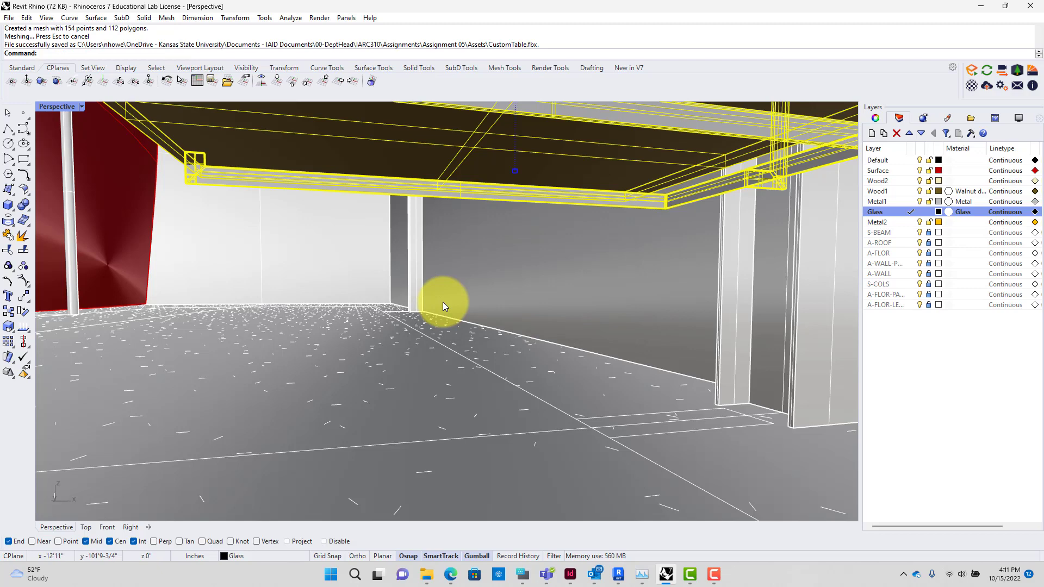
- Export the table assembly with origin again from the same column-base point, saving it as the FBX file CustomTableLowFi
click(8, 18)
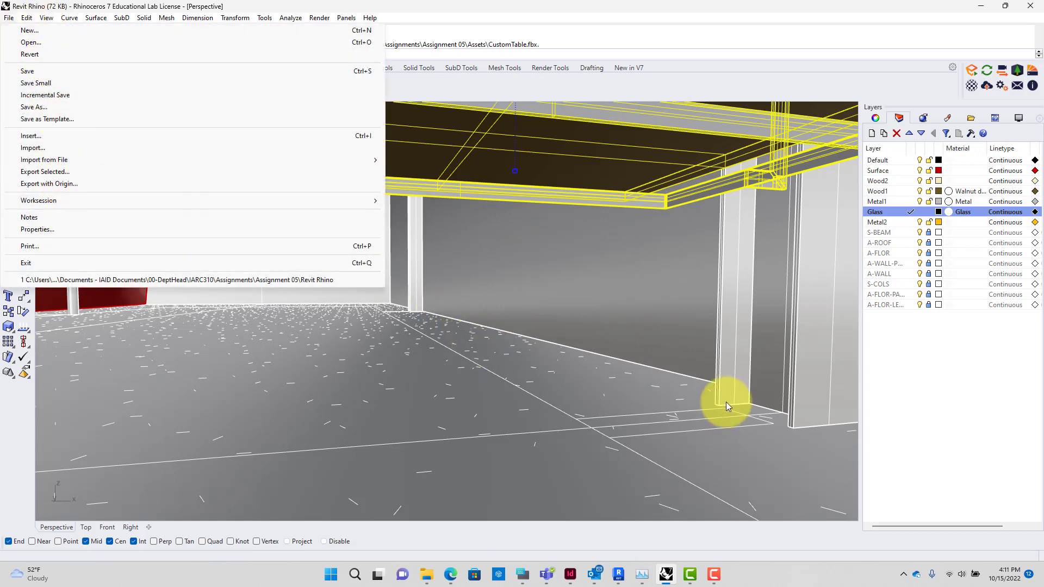
click(73, 182)
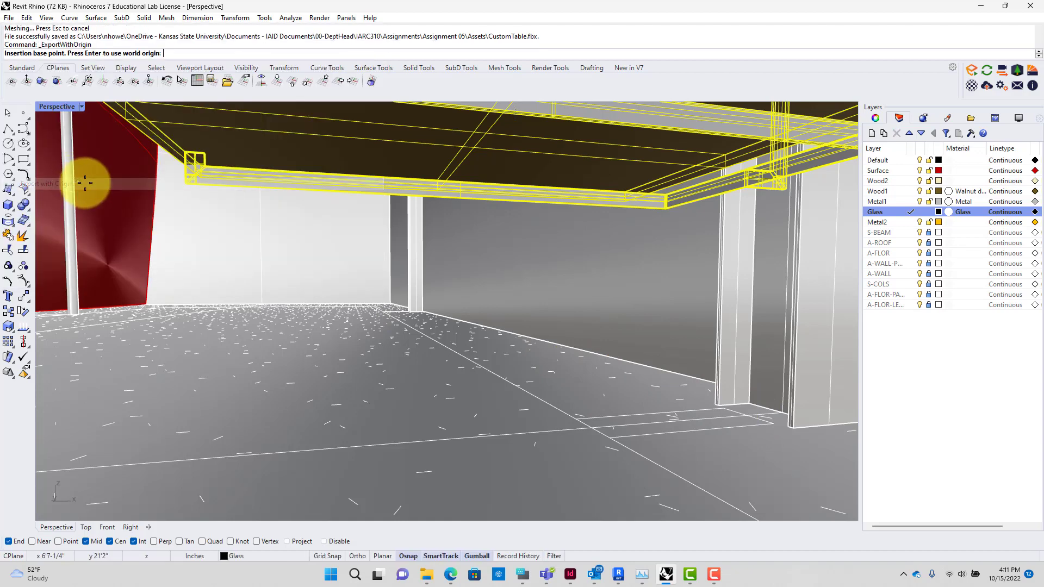
key(Return)
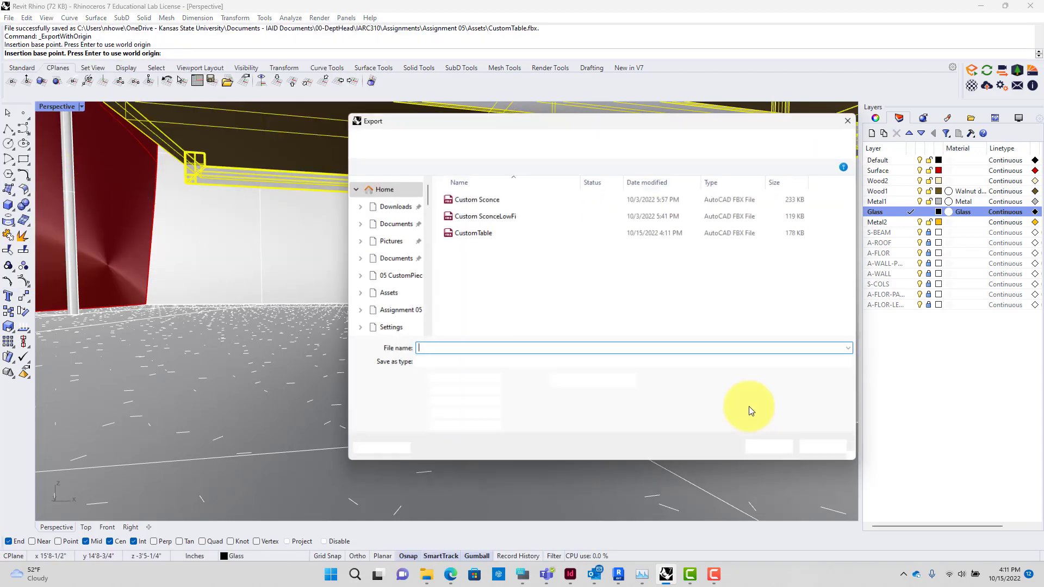
click(494, 234)
double_click(473, 349)
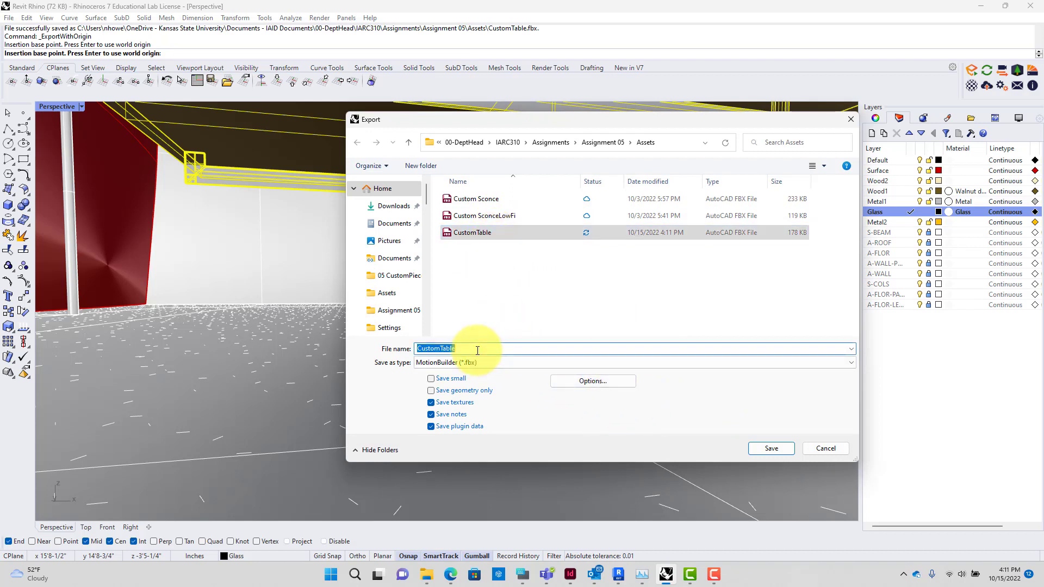
click(478, 349)
text(LowFi)
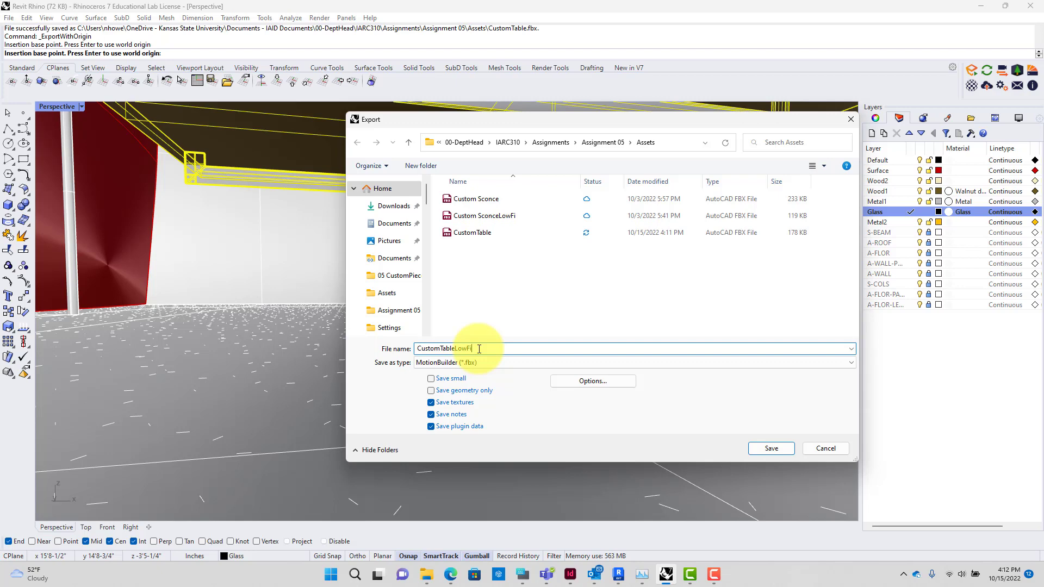
click(770, 449)
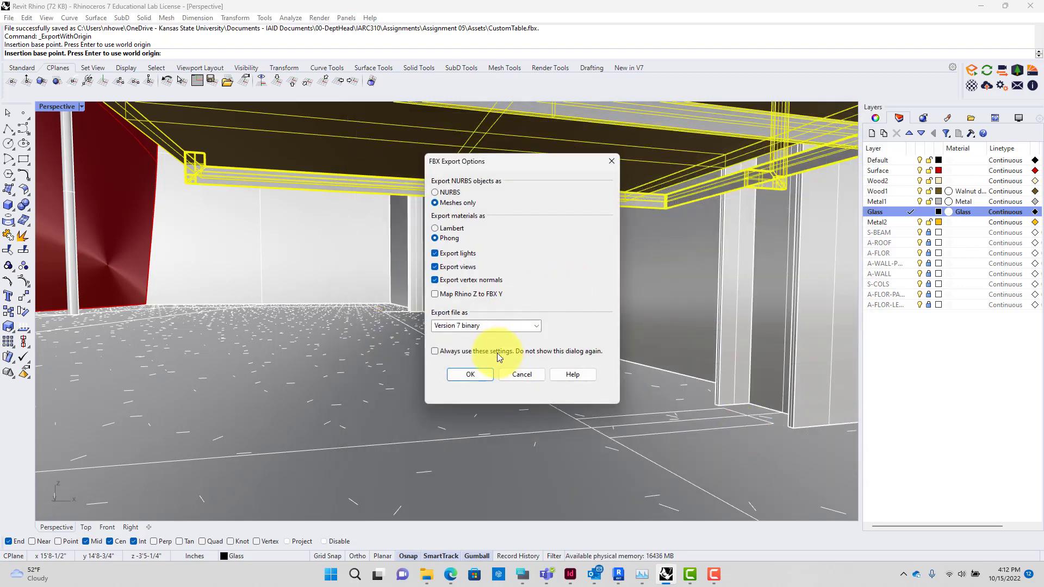
- Accept the FBX options and finish the low-fidelity export with the polygon mesh density at its minimum
click(479, 376)
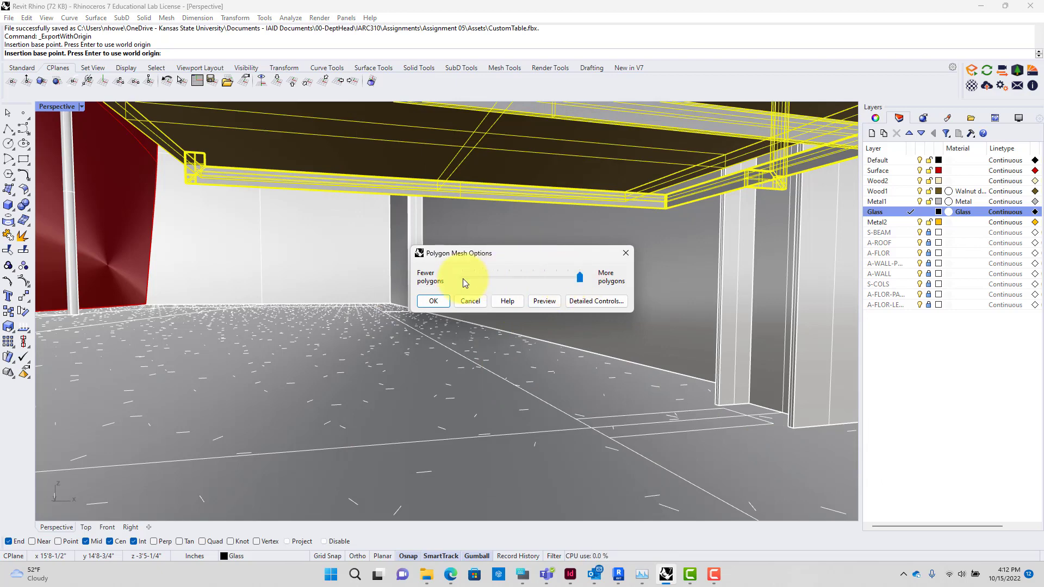
drag(580, 279, 462, 283)
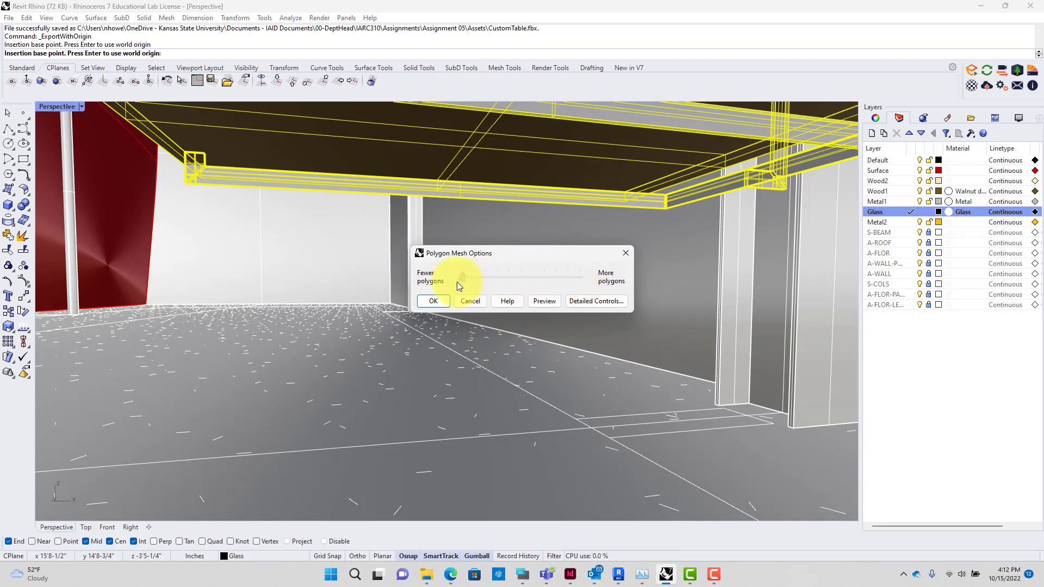
click(583, 299)
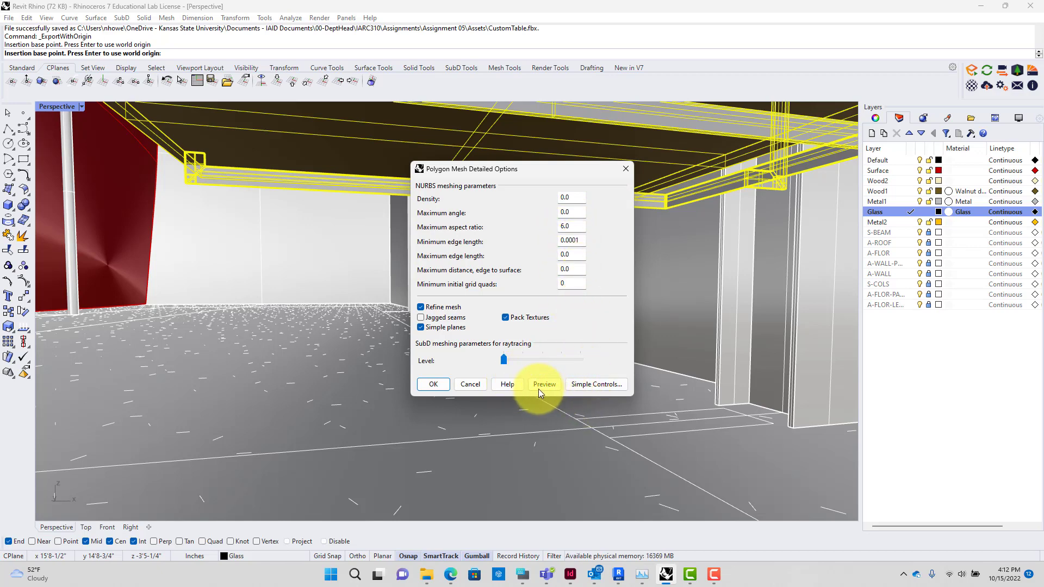
click(581, 384)
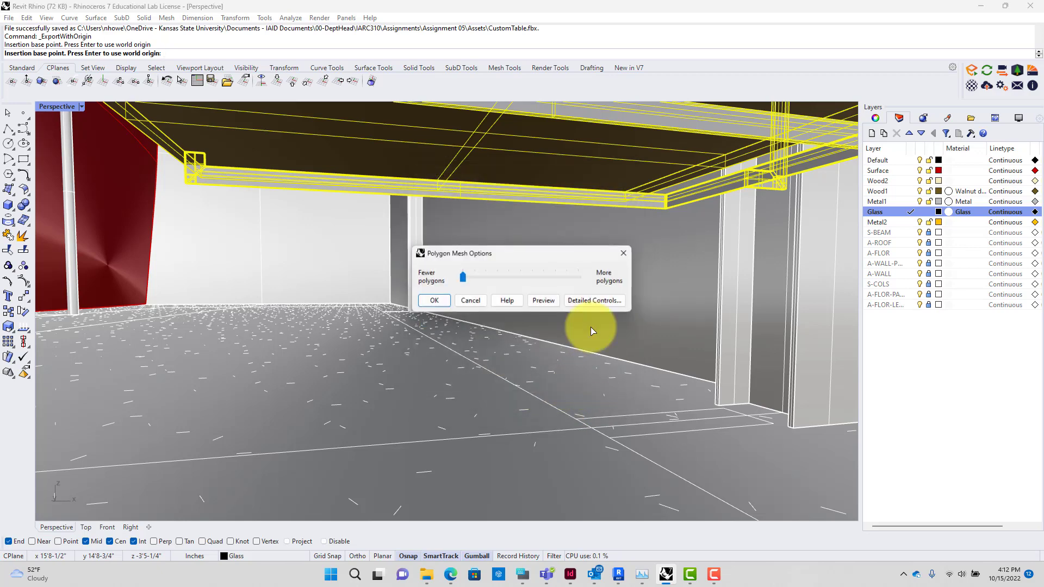
click(433, 301)
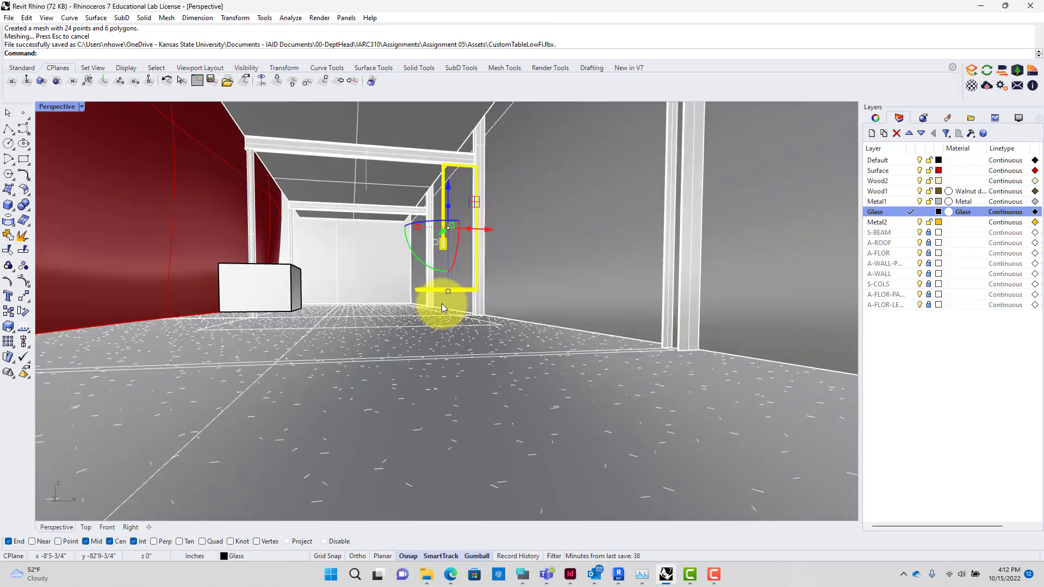
- Dock the Enscape toolbar ahead of the standard toolbars and open the Enscape Asset Library
scroll(441, 303, up, 3)
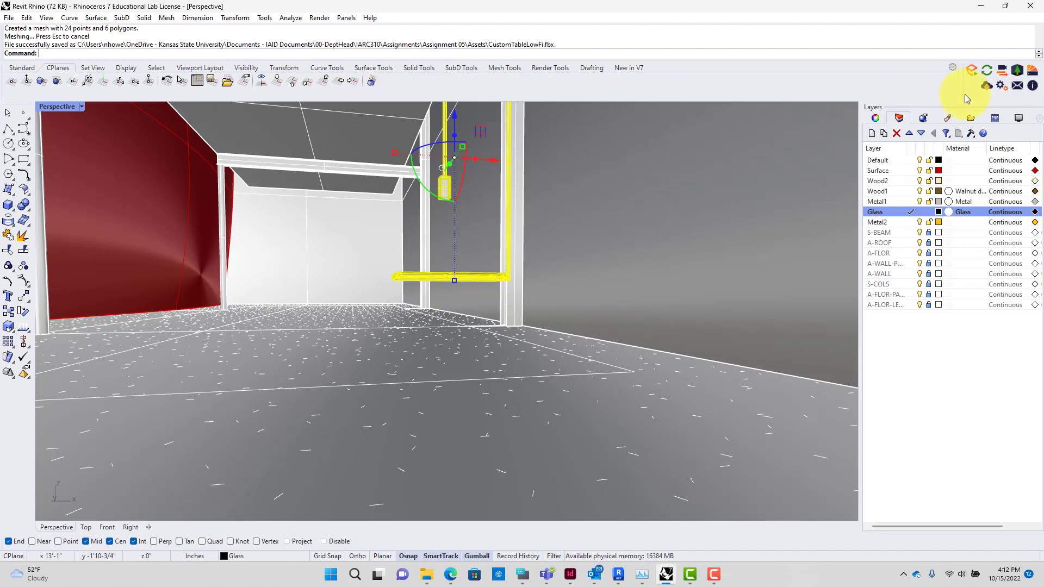
drag(960, 88, 68, 77)
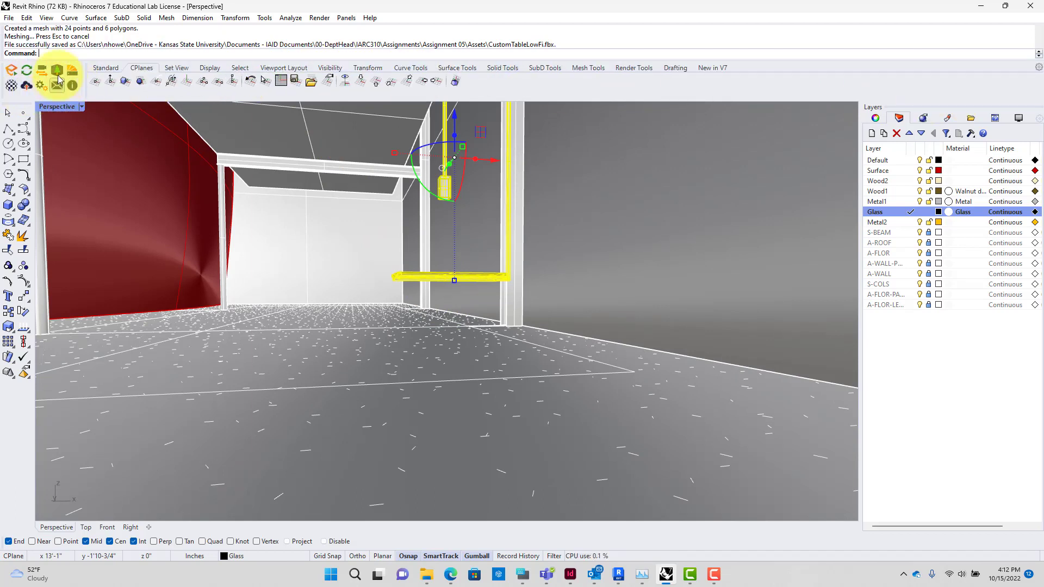
click(57, 72)
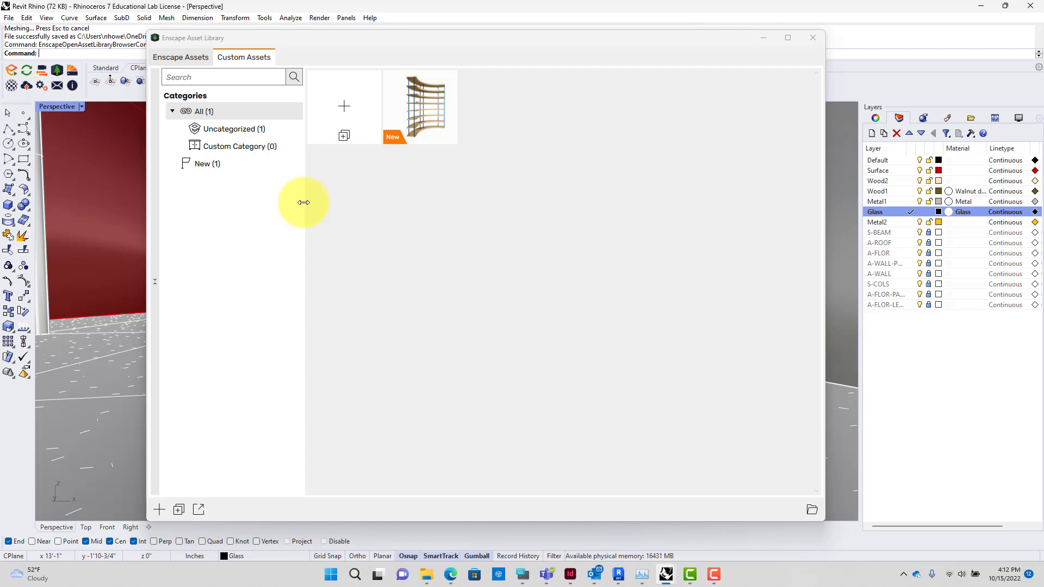
- Open the Enscape Custom Asset Editor from the asset library and move its window away from the library's categories
click(202, 509)
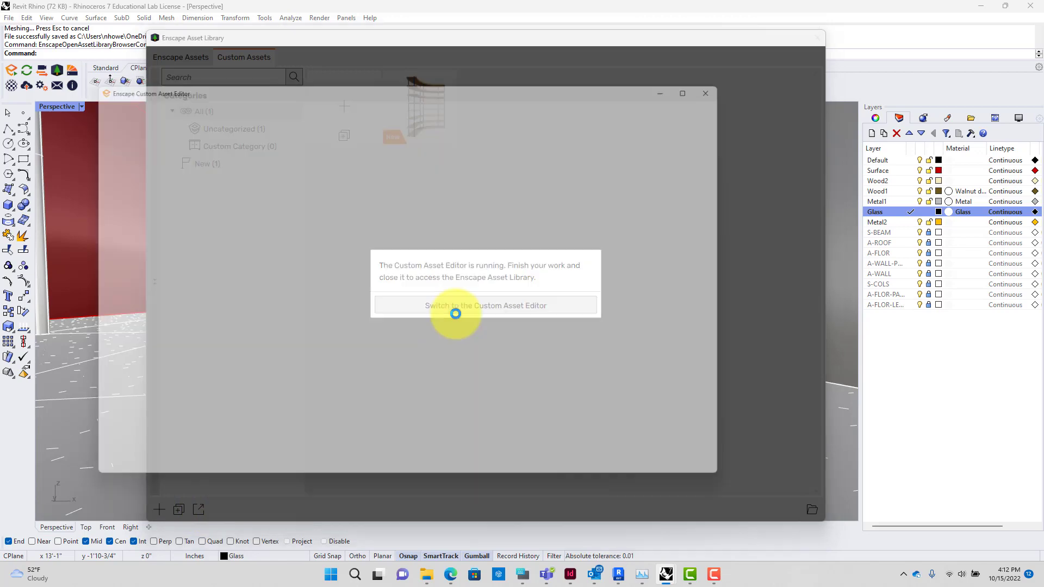
click(455, 306)
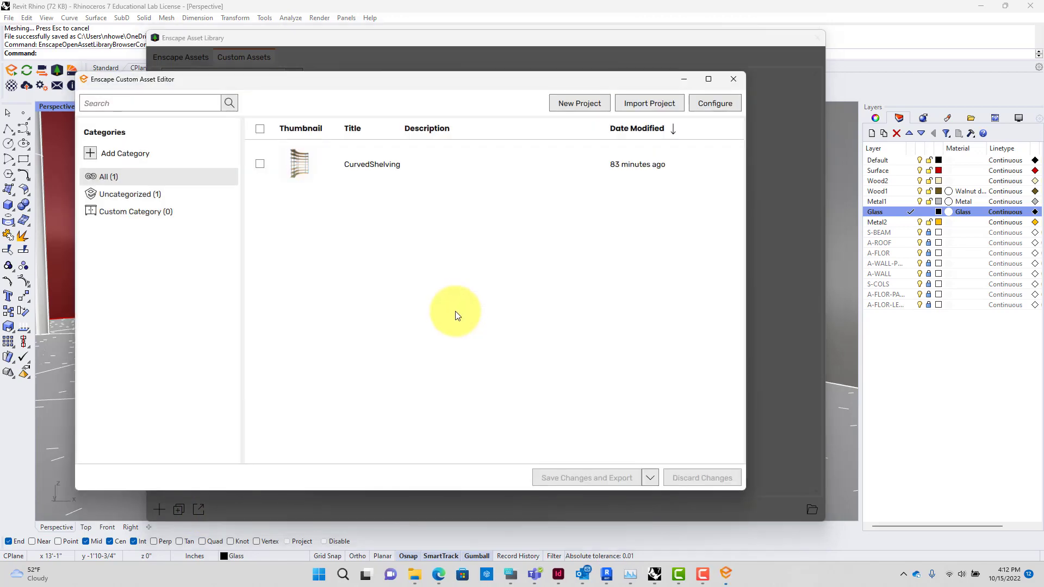
drag(490, 86, 691, 318)
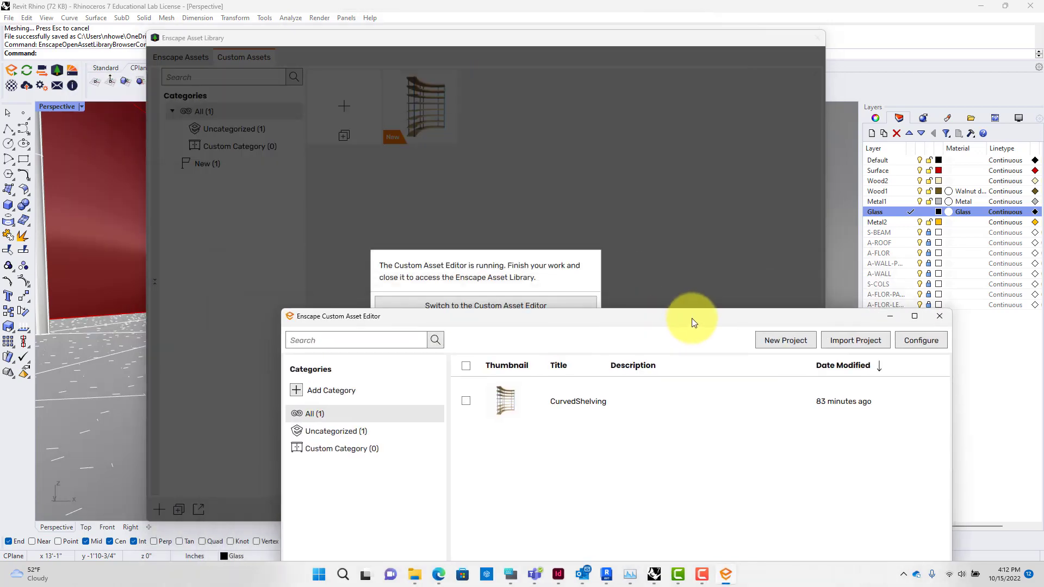
- Check the asset project directory in the Custom Asset Editor's configuration, then close the configuration and the editor
click(905, 339)
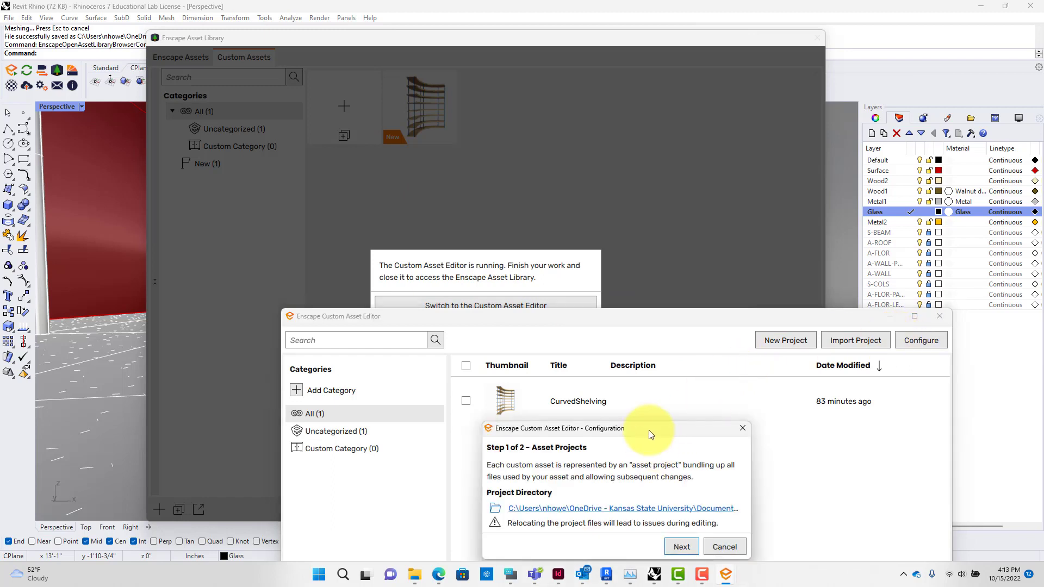
drag(650, 433, 464, 198)
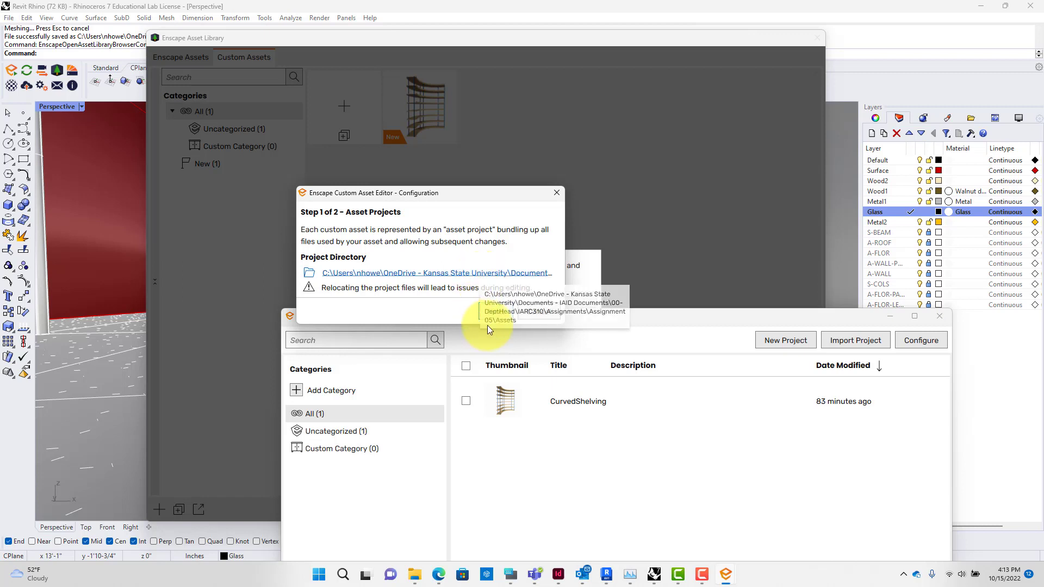
click(496, 312)
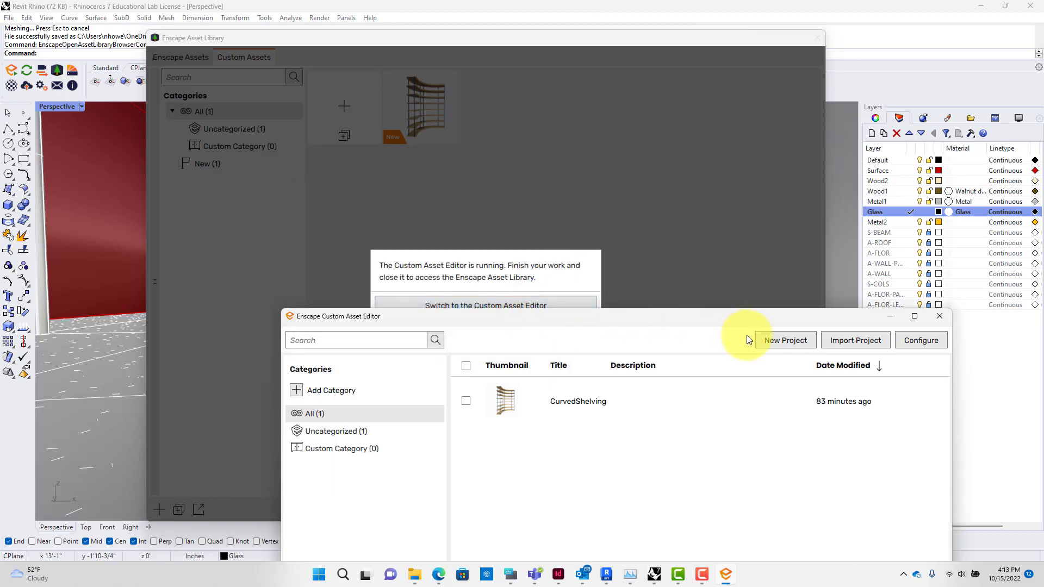
click(939, 317)
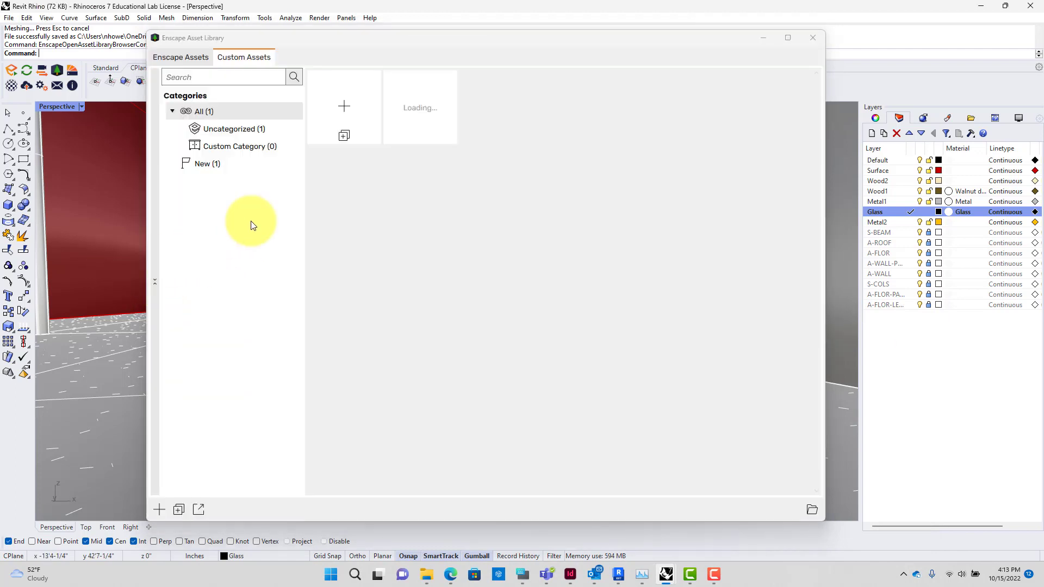
- Start a new custom asset project from the asset library and import the CustomTable FBX file as its geometry
click(344, 108)
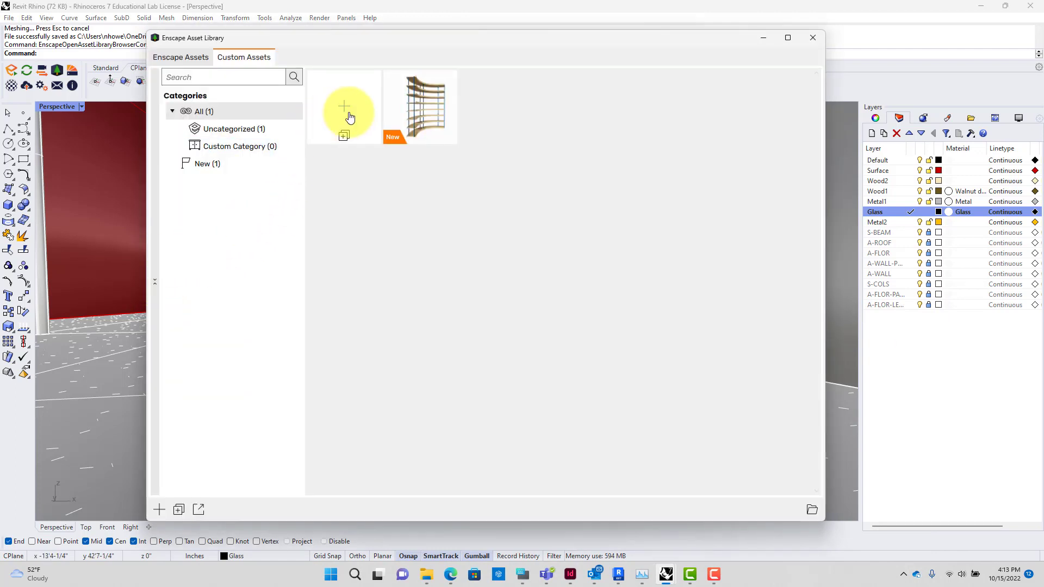
click(461, 307)
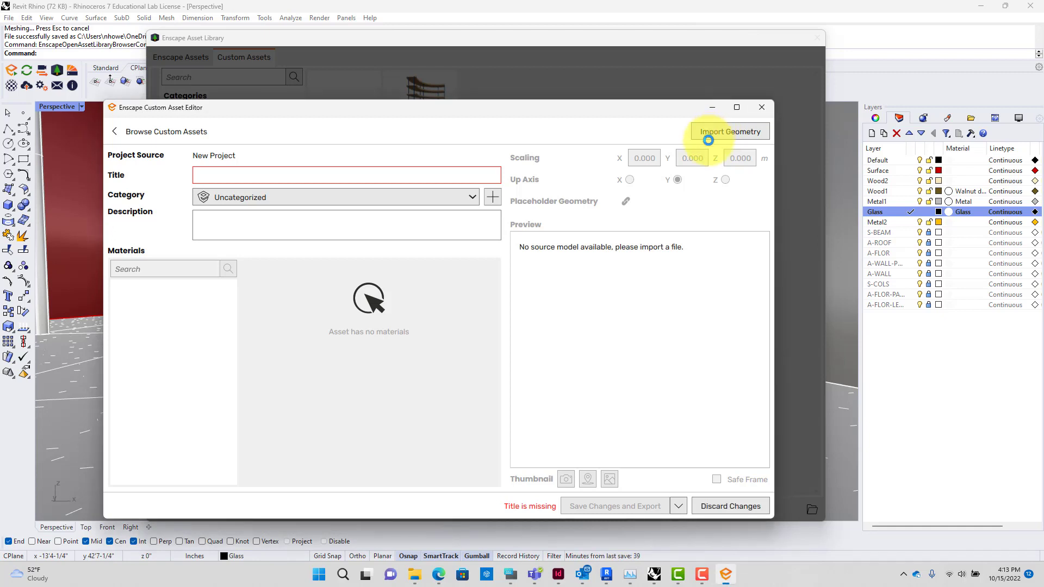
click(712, 135)
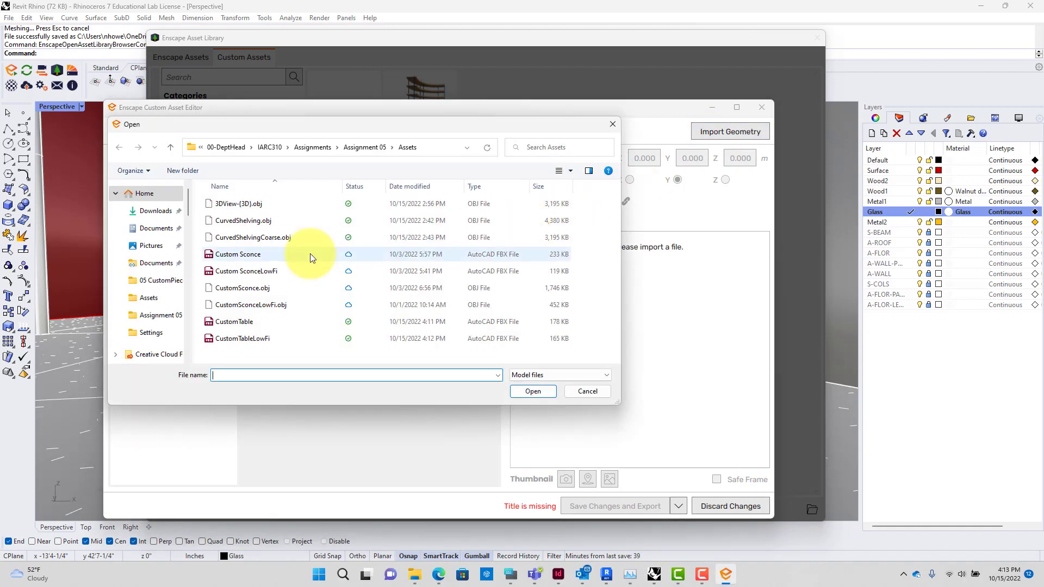
click(246, 324)
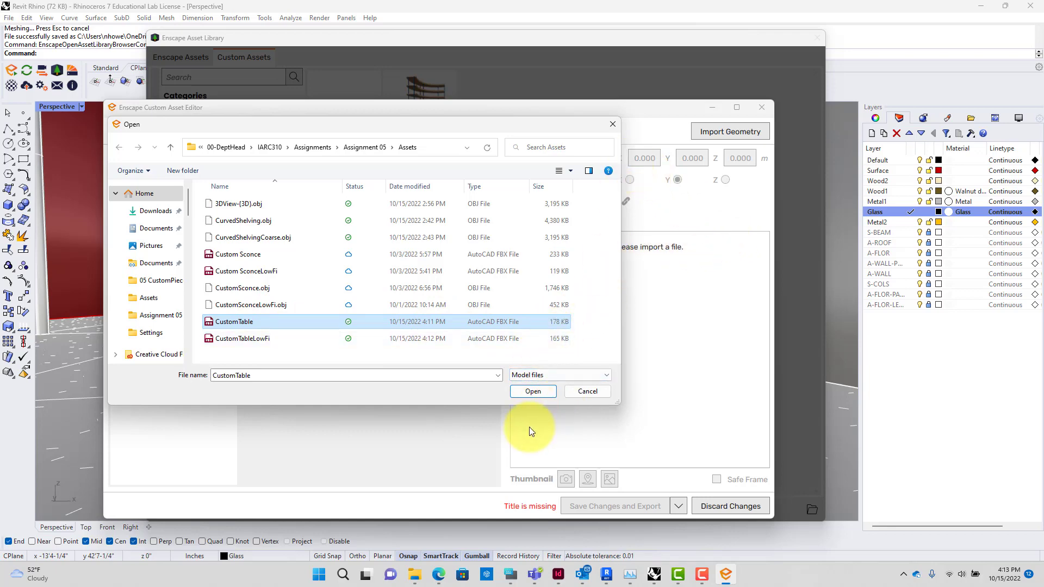
click(536, 392)
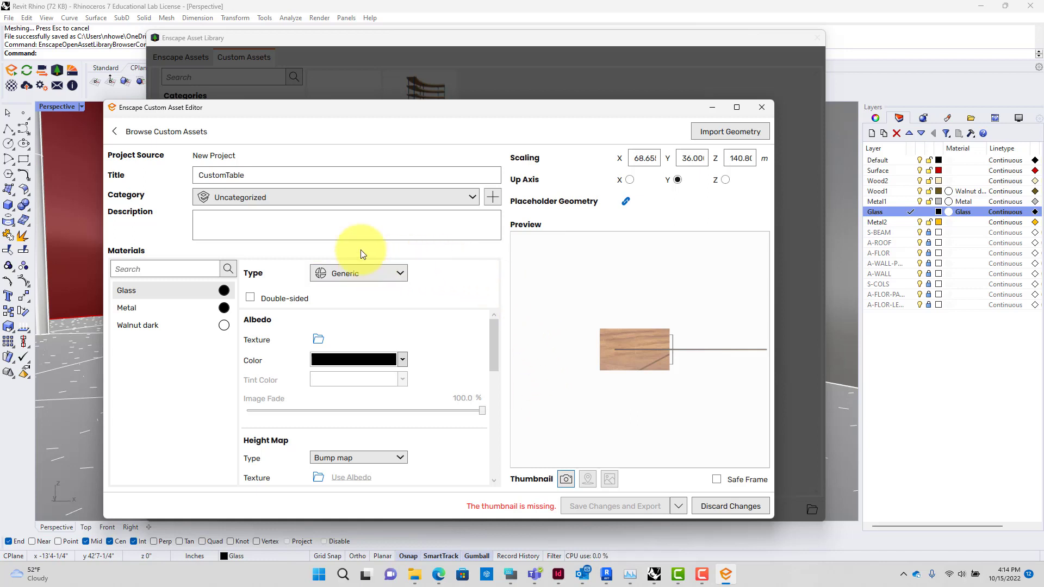
- Add a new asset category named Custom Table with the table icon and assign it to the CustomTable asset
click(338, 198)
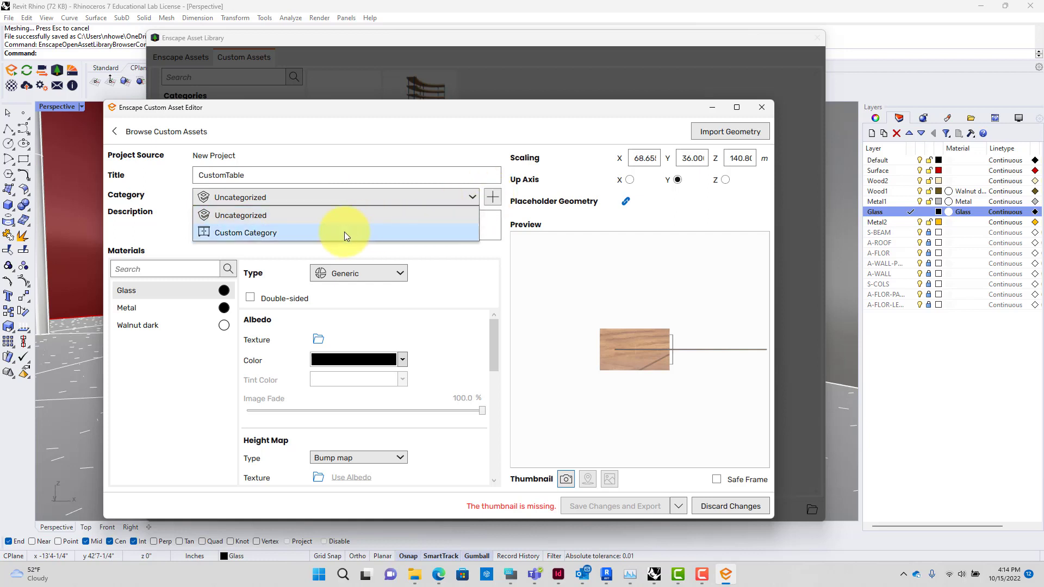
click(395, 232)
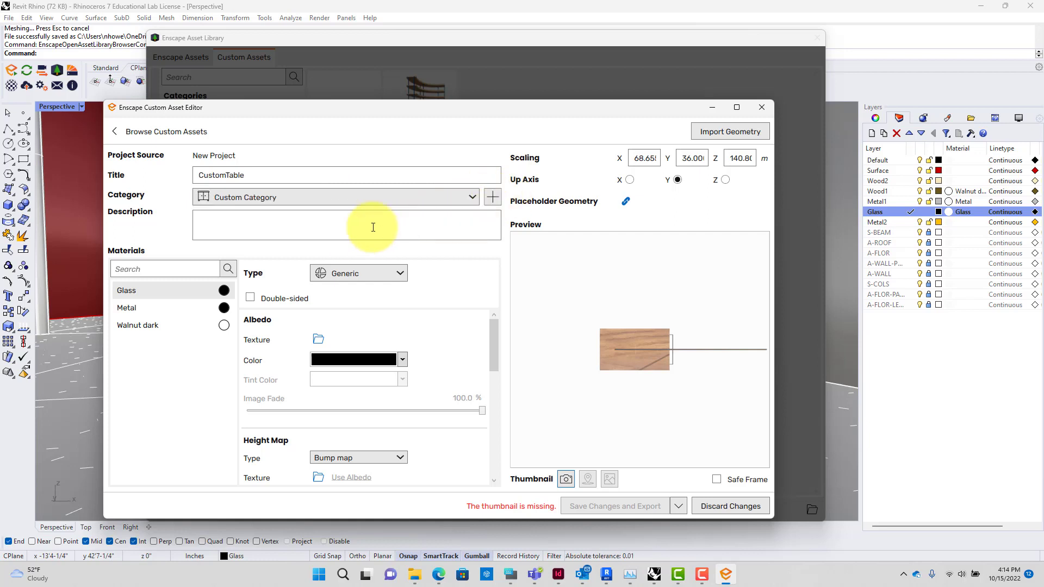
click(494, 199)
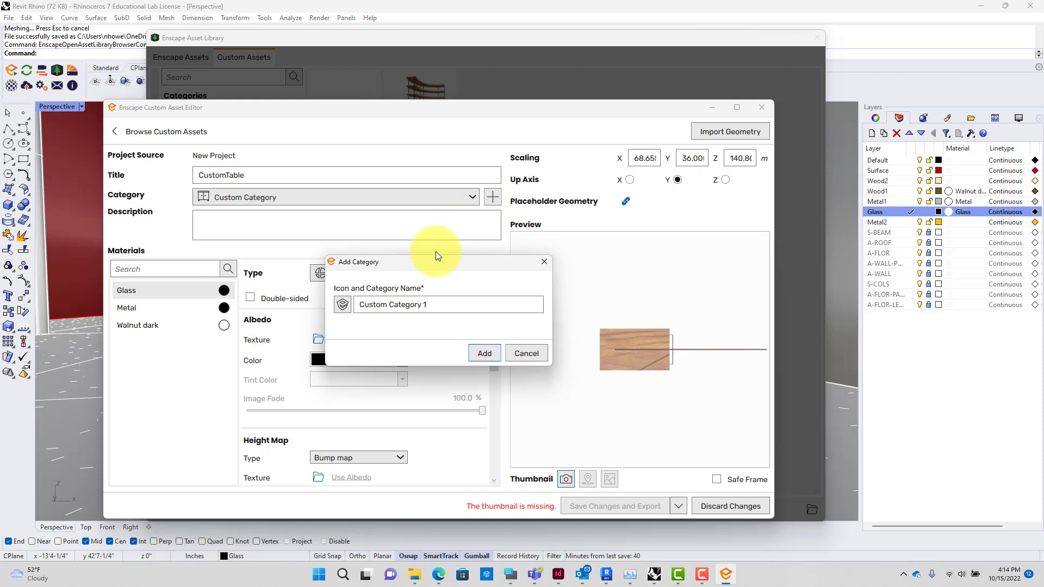
click(343, 305)
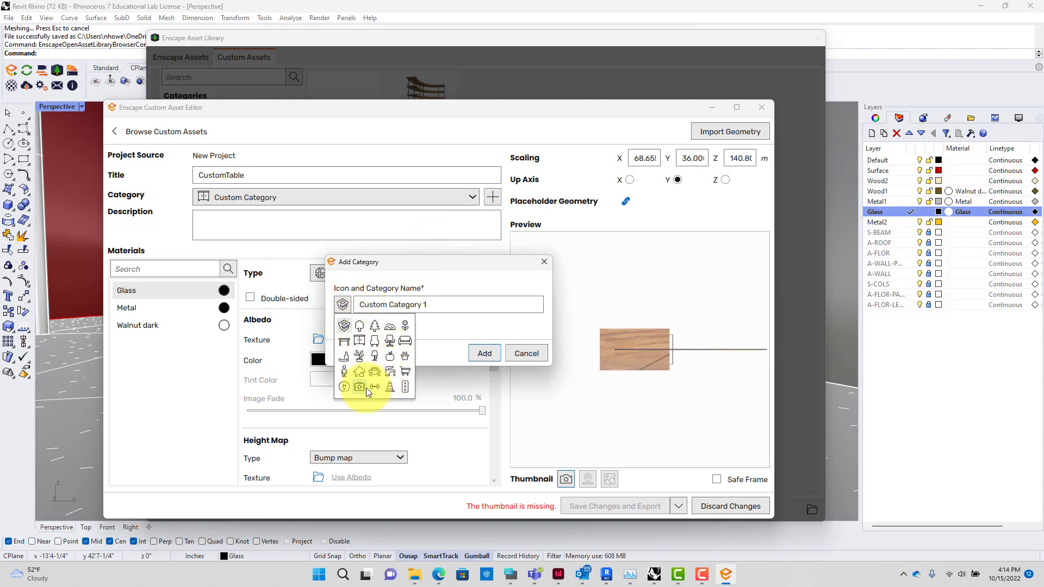
click(347, 344)
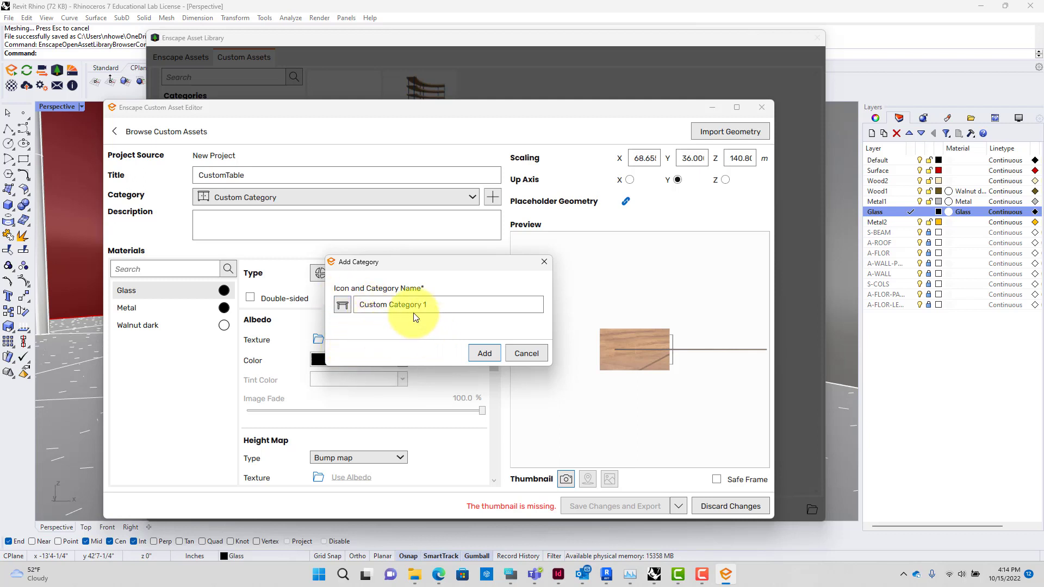
click(437, 303)
drag(437, 303, 390, 306)
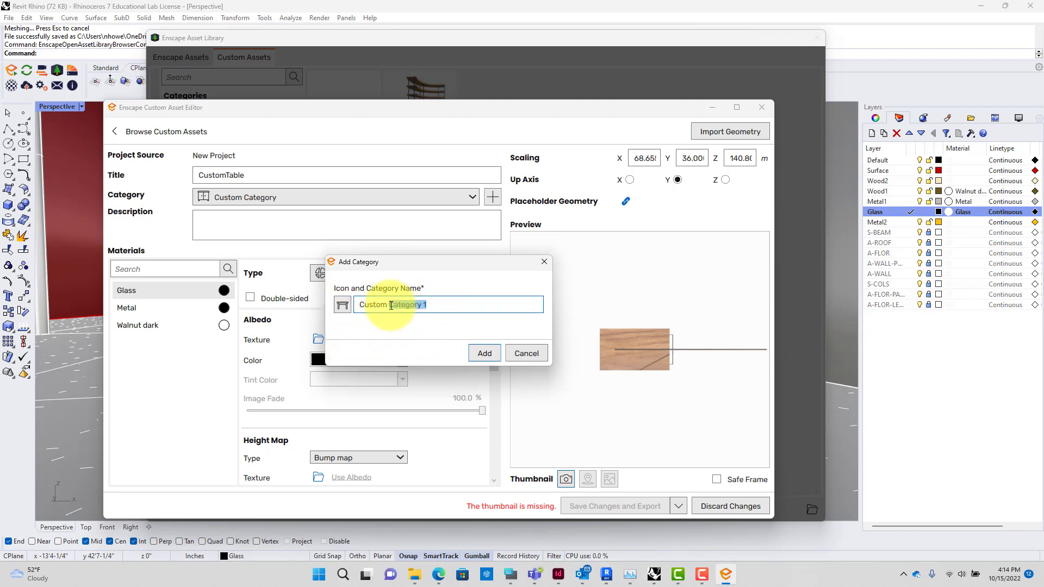
text(Tabl)
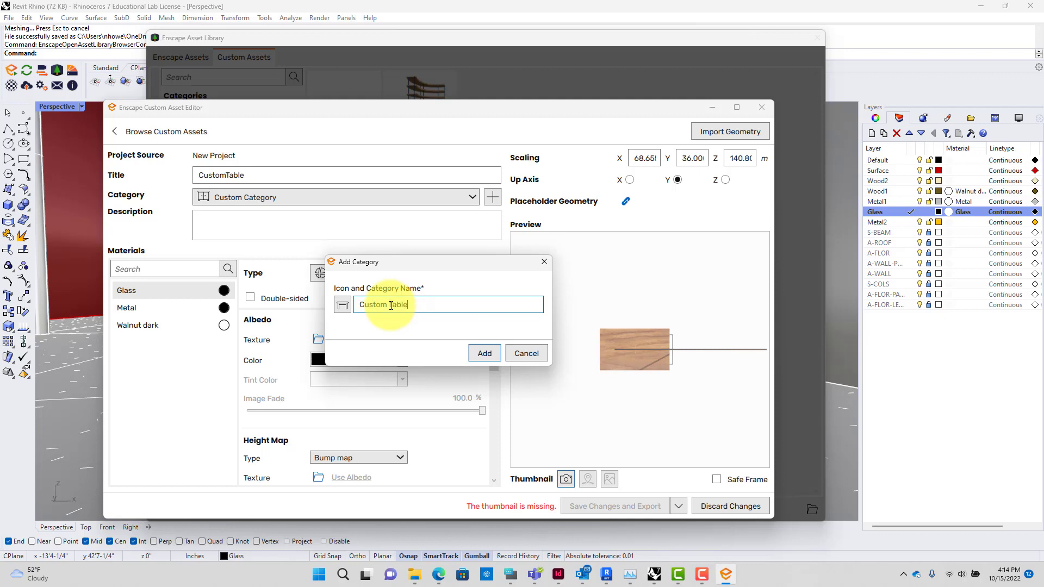
click(484, 353)
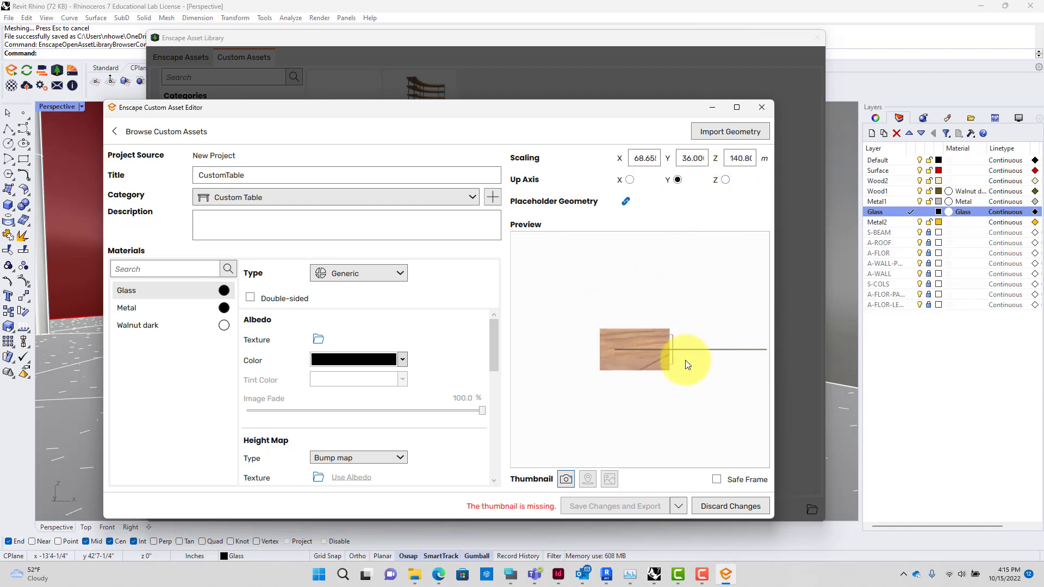
- Set the asset's up axis to Z and capture its thumbnail from a close-up preview of the tabletop edge
click(725, 180)
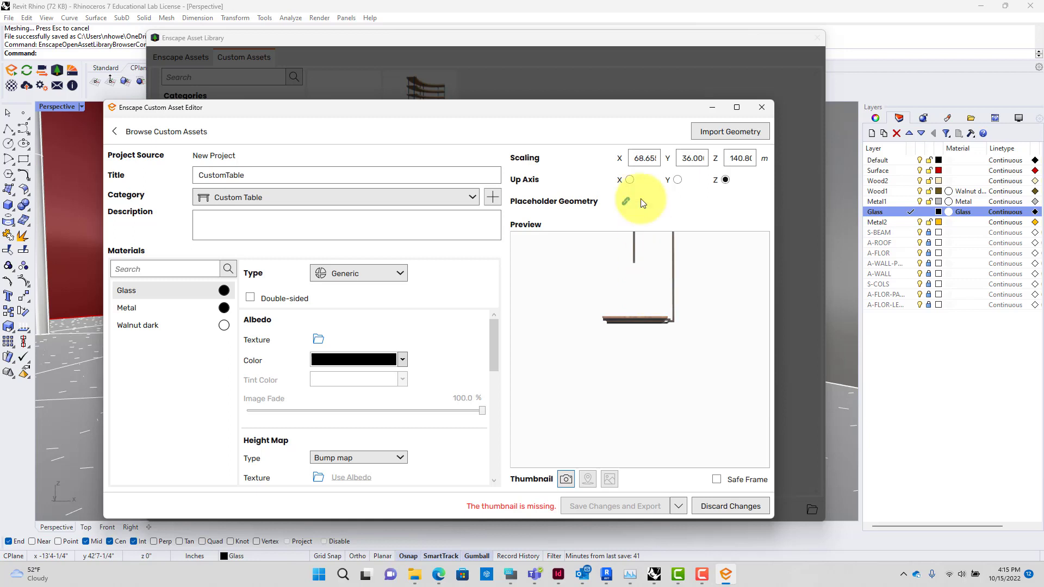
drag(612, 110, 611, 79)
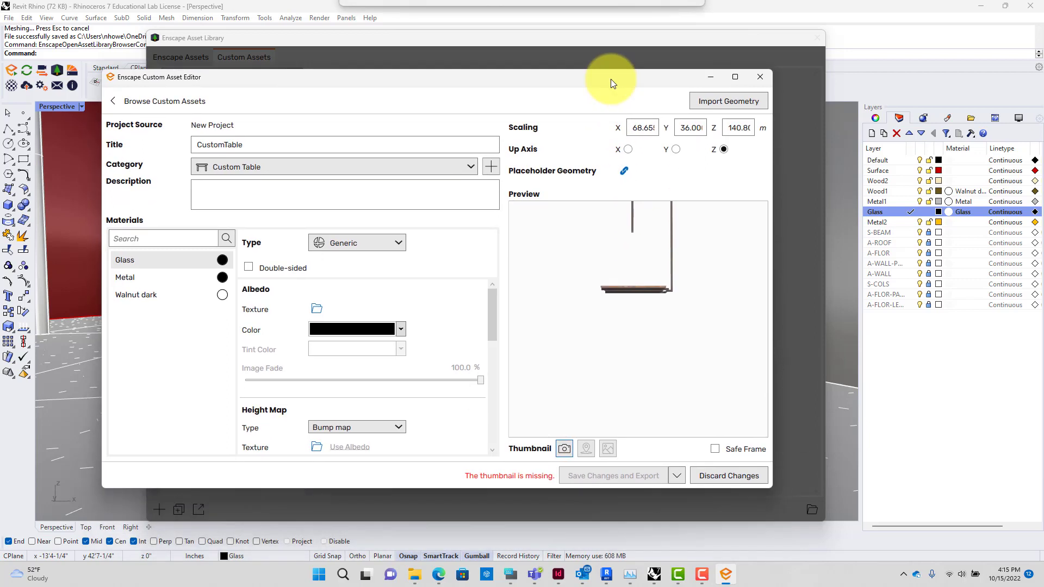
click(566, 449)
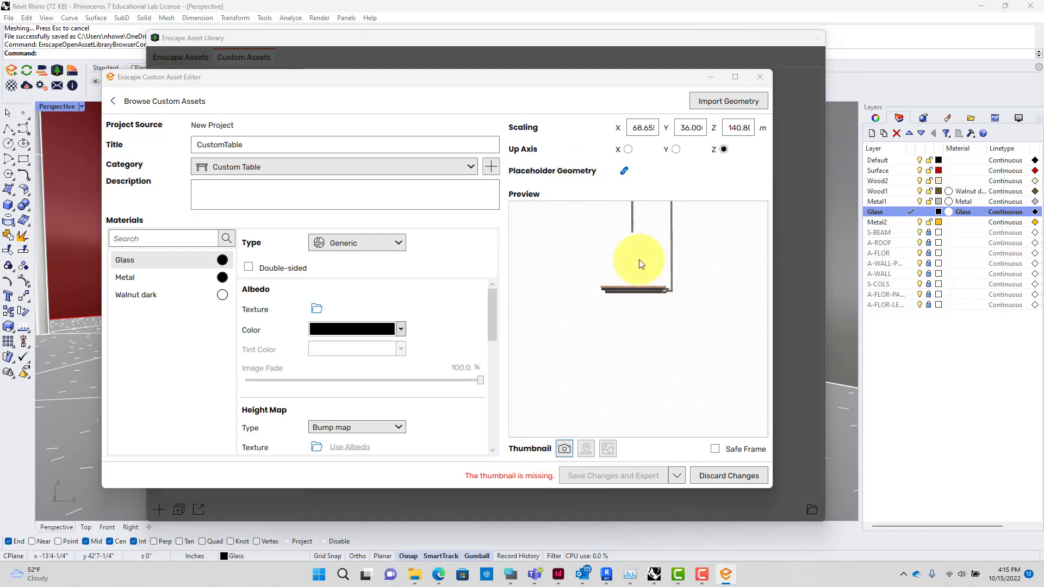
drag(638, 266, 643, 292)
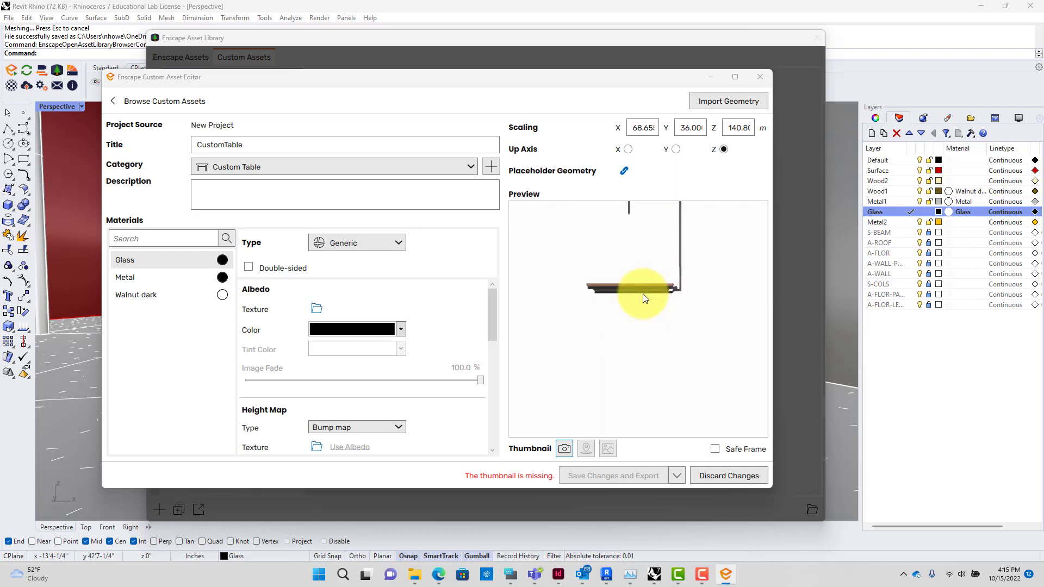
scroll(642, 295, up, 8)
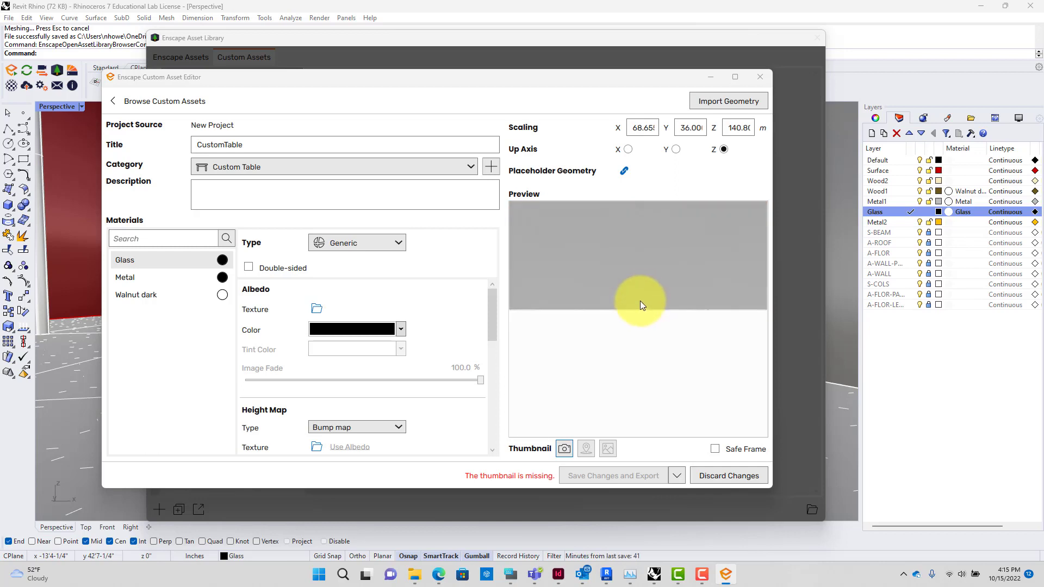
scroll(640, 303, down, 5)
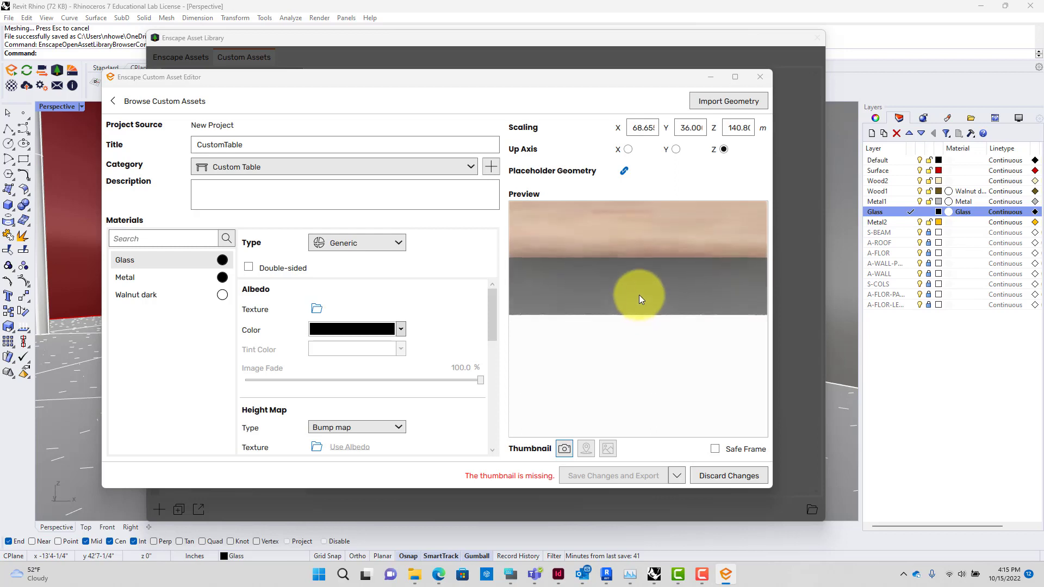
drag(638, 294, 638, 283)
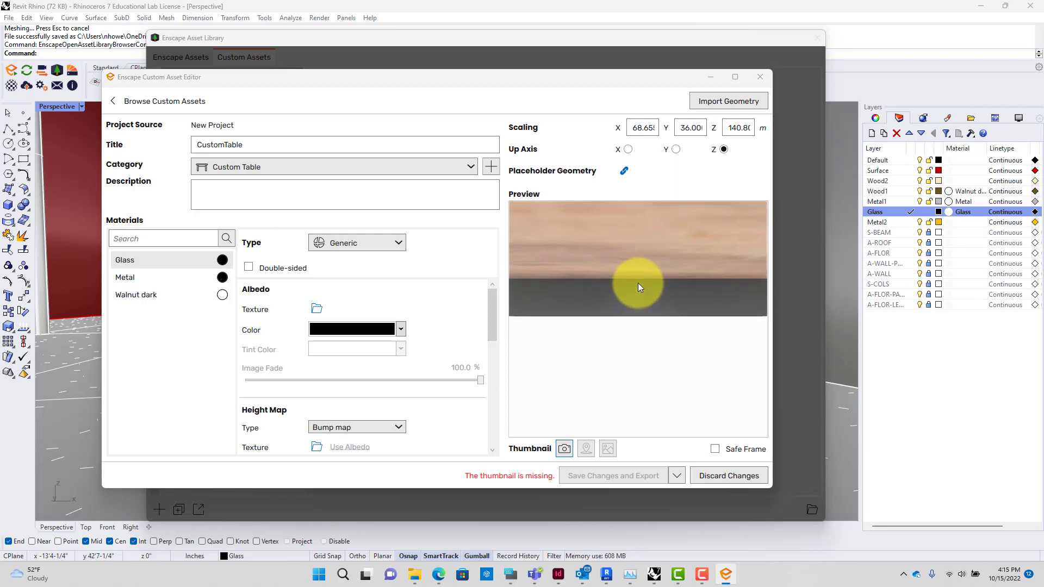
scroll(638, 283, down, 8)
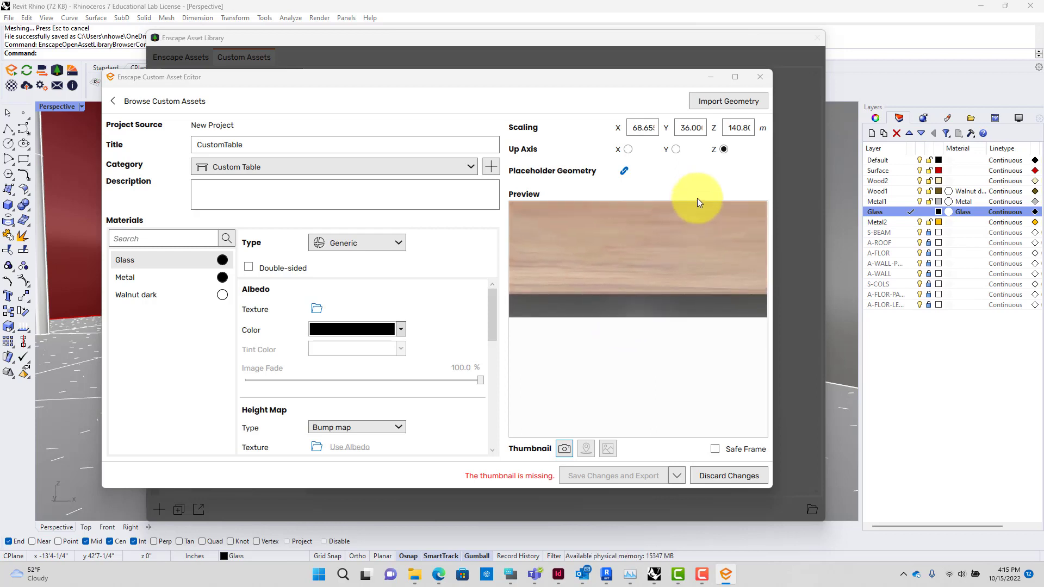
scroll(675, 249, down, 10)
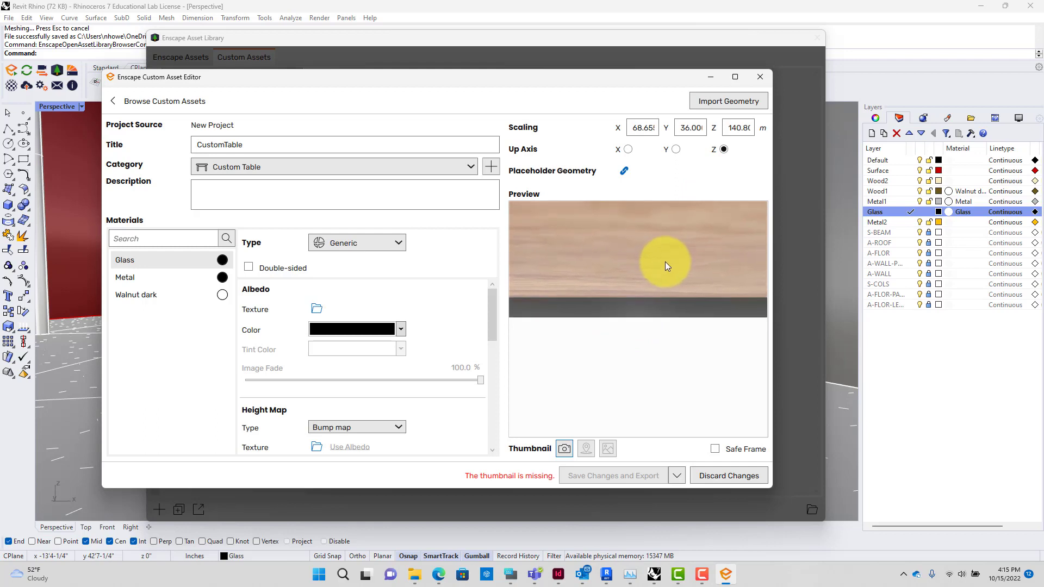
scroll(665, 263, down, 5)
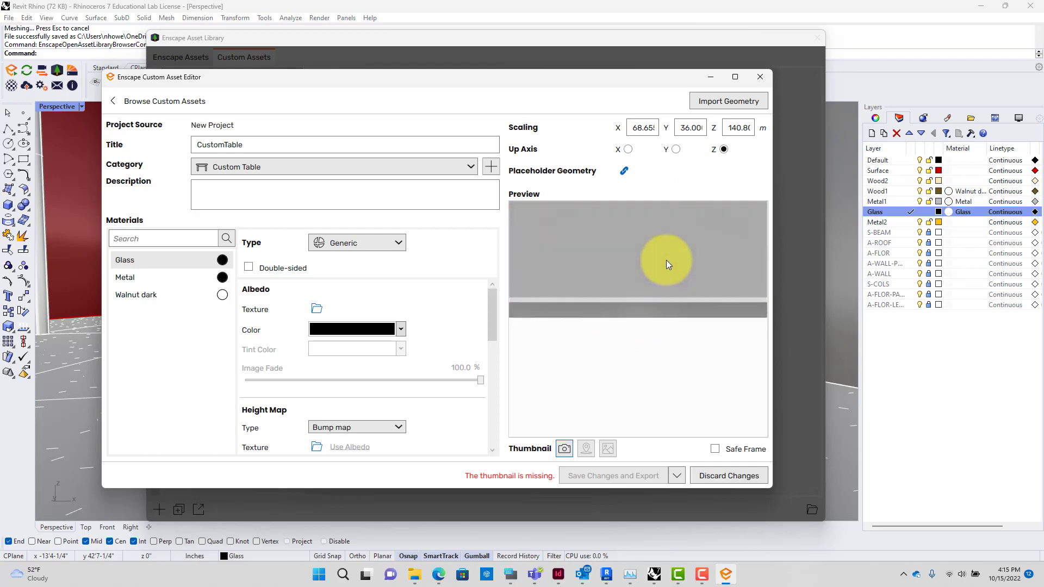
scroll(664, 260, down, 3)
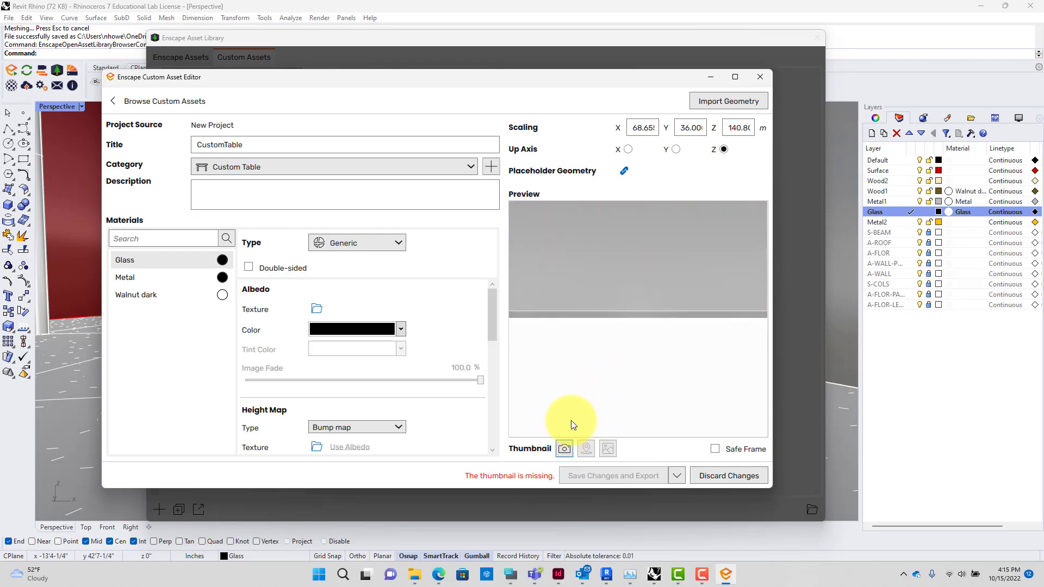
click(564, 448)
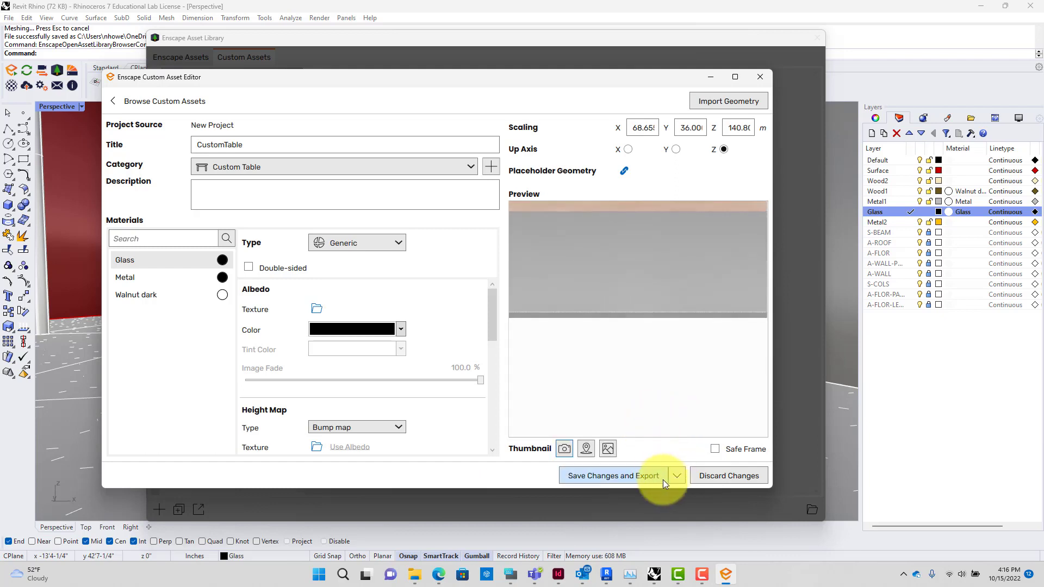
- Save and export the CustomTable asset, then close the Custom Asset Editor and the Enscape Asset Library
click(650, 478)
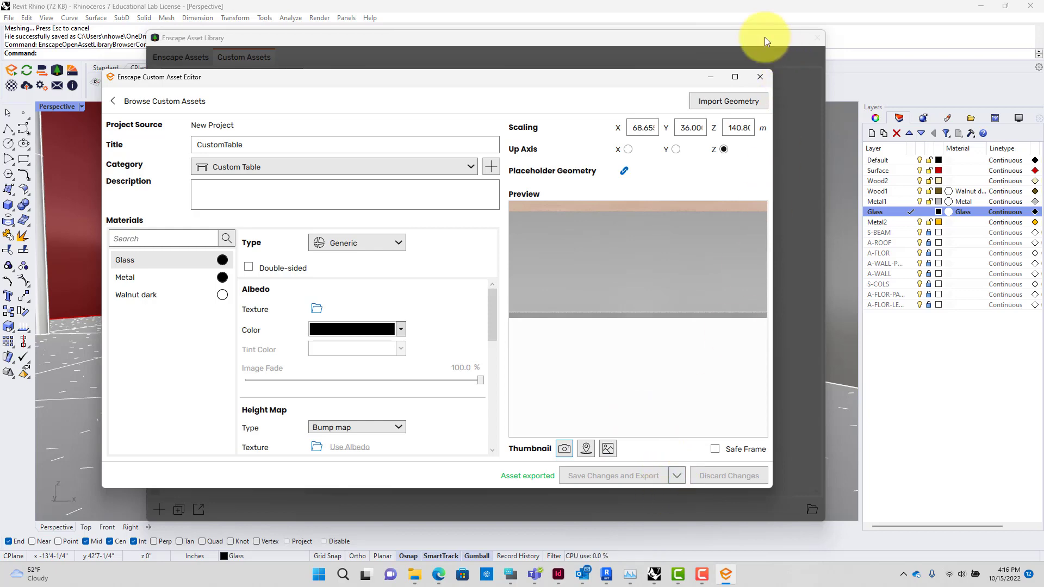
click(760, 79)
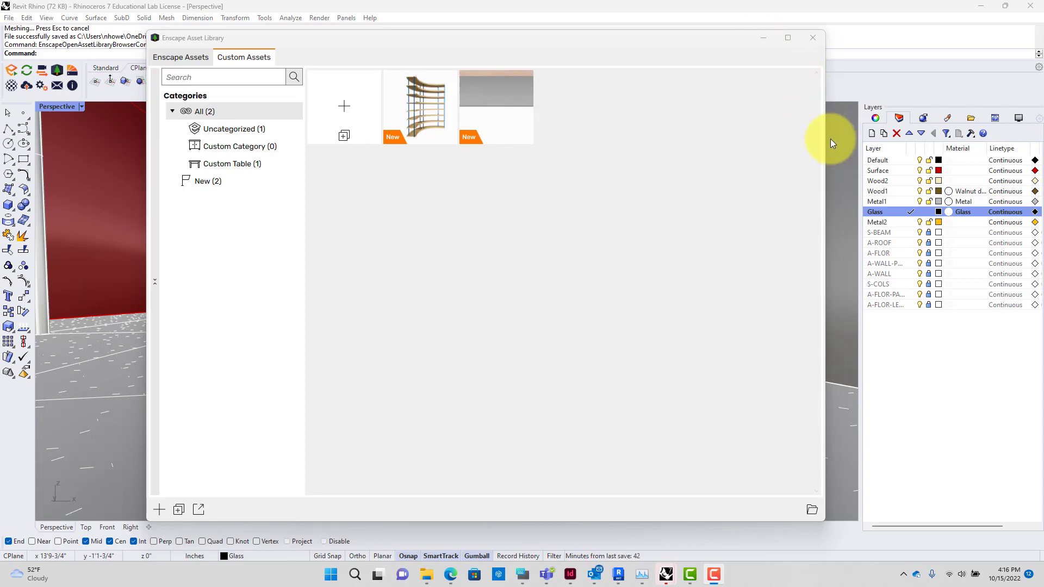
click(805, 38)
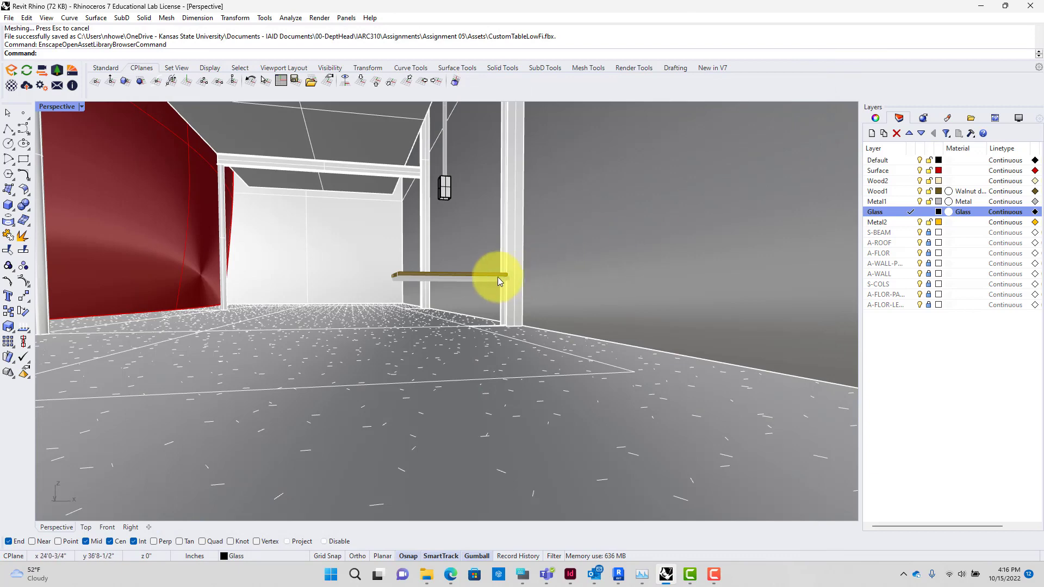
text(Distance)
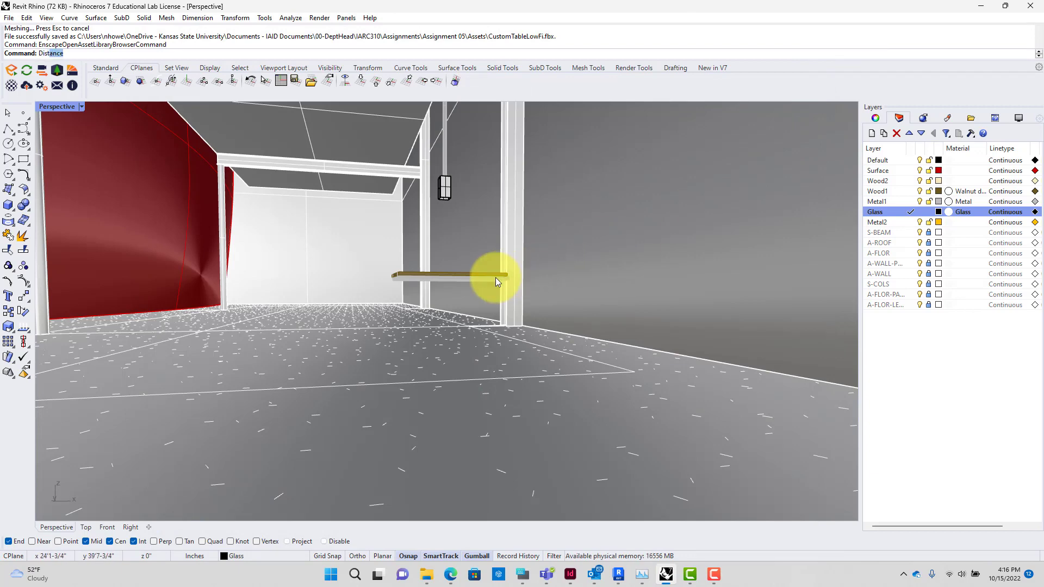
key(Return)
shift+right_drag(494, 277, 468, 275)
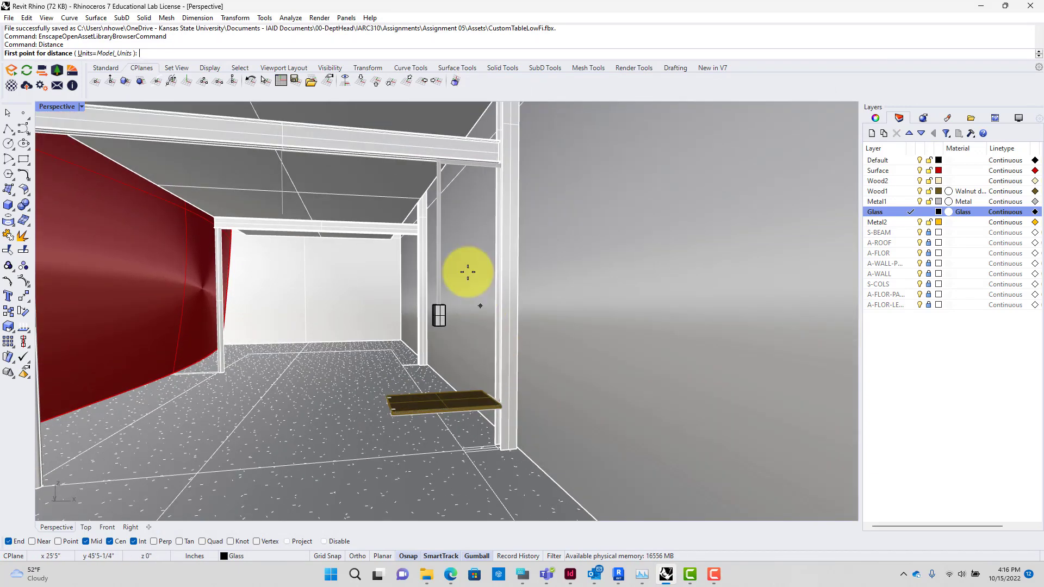
click(438, 159)
key(Escape)
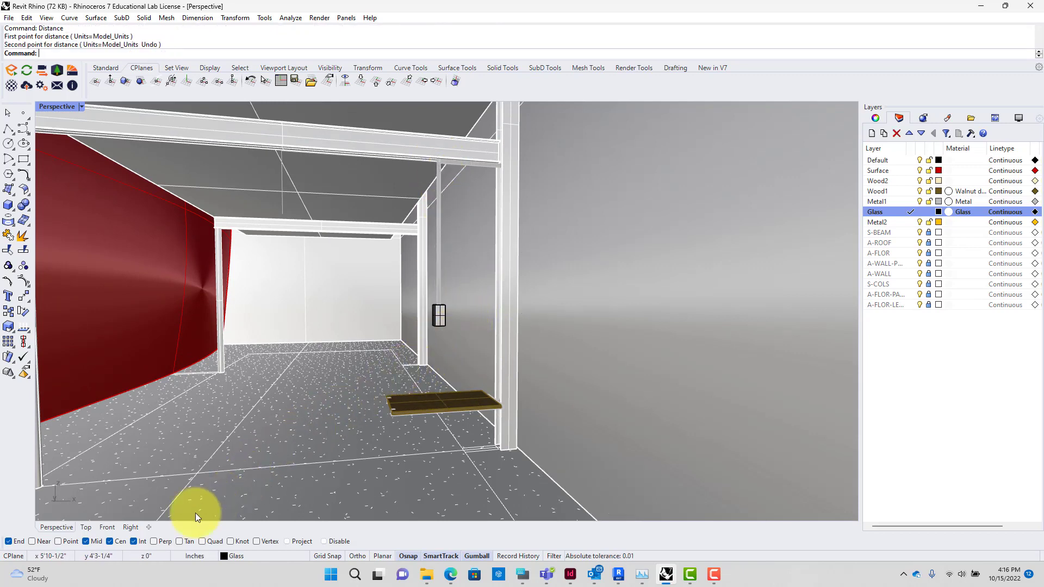
- Turn on projected object snaps and orient the construction plane to the front edge face of the wooden tabletop
scroll(227, 459, down, 9)
scroll(211, 470, up, 3)
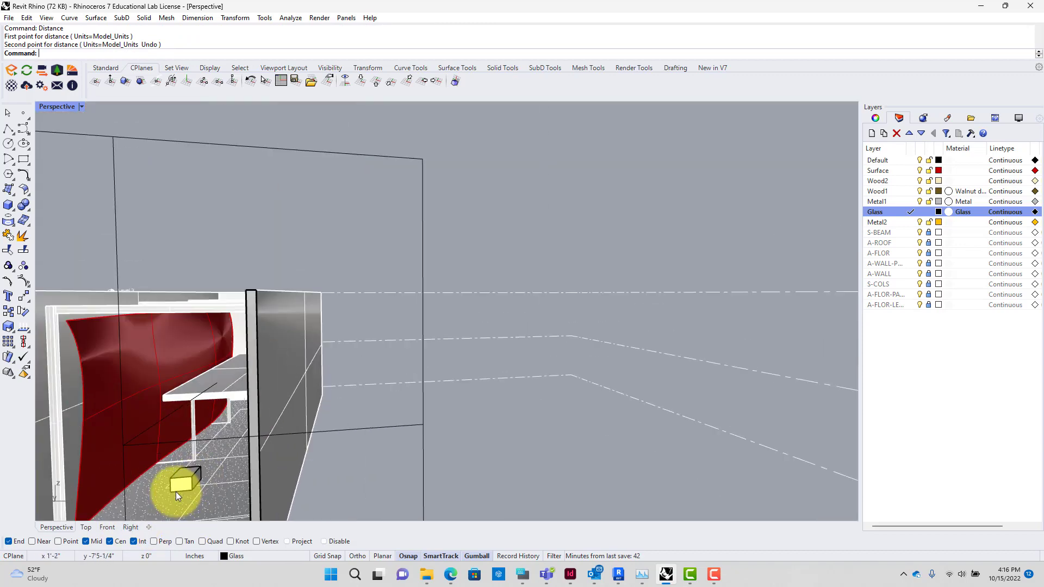
text(co)
key(Return)
click(179, 483)
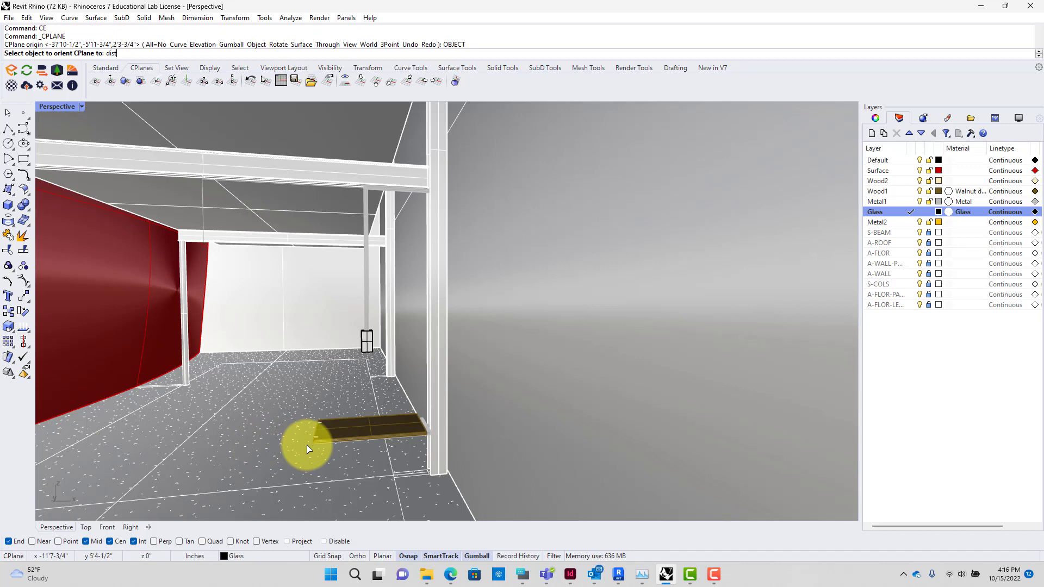
text(dist)
key(Return)
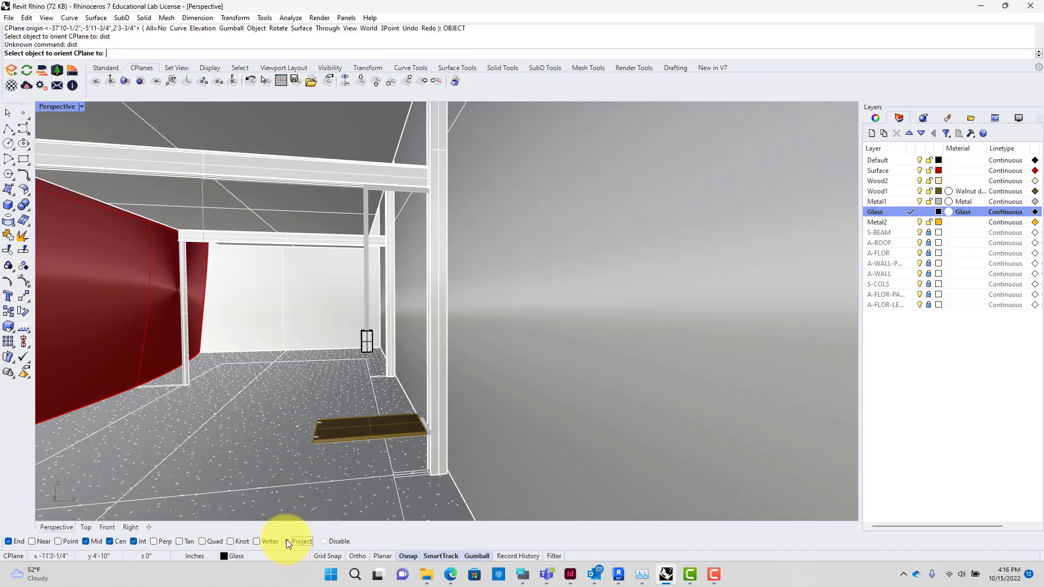
click(362, 442)
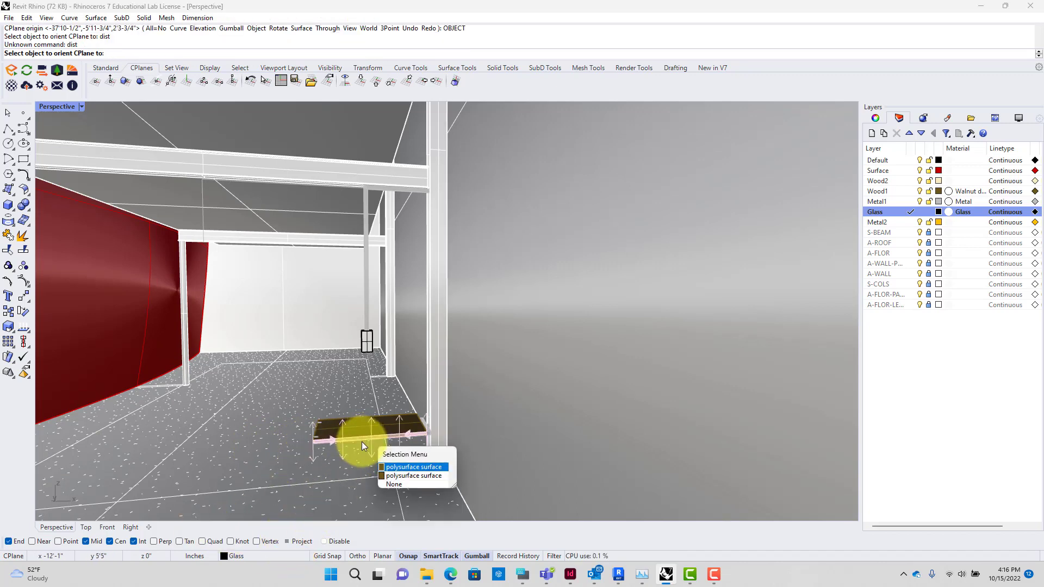
key(Return)
- Measure the vertical distance from the middle of the tabletop's front edge up to the top of the table assembly
text(Dist)
key(Return)
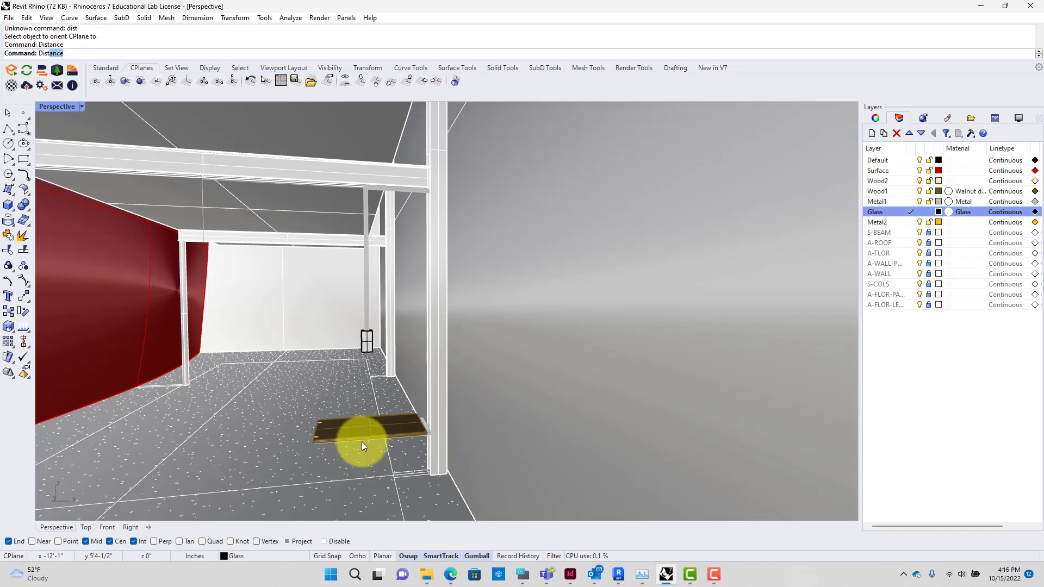
click(372, 442)
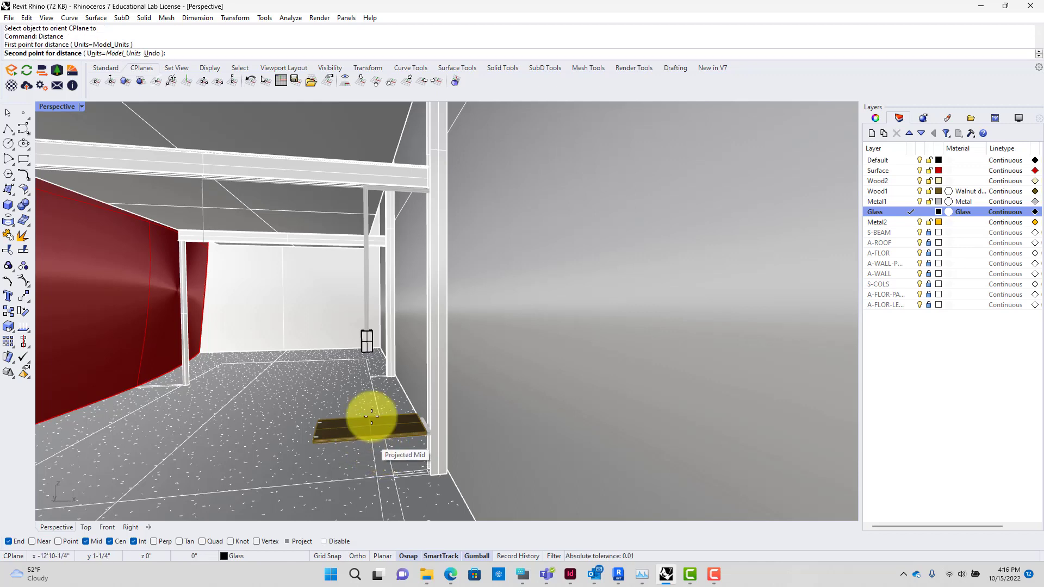
click(376, 186)
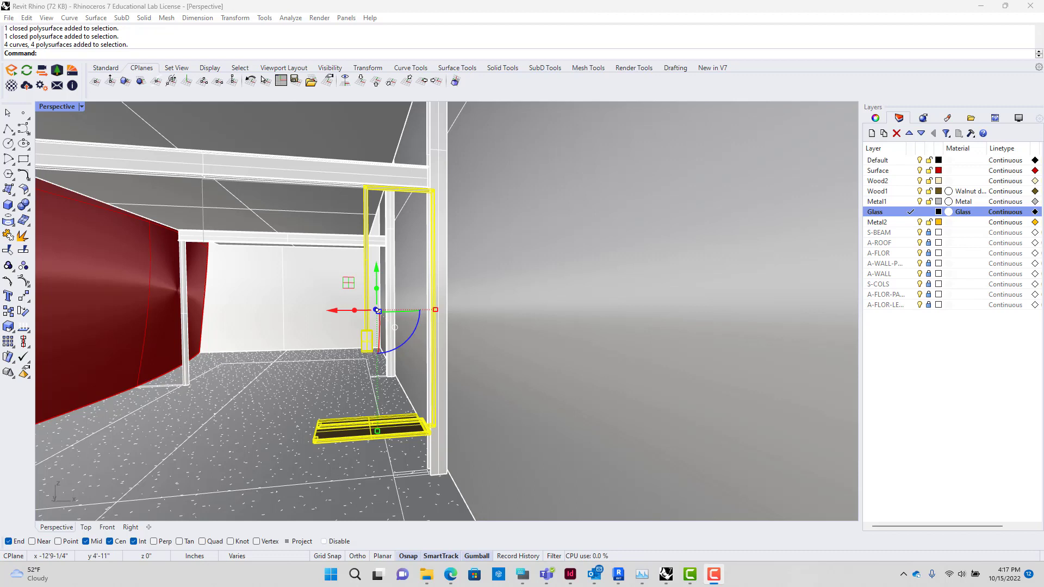
- Reselect the entire table assembly and create one cumulative solid bounding box around it in world coordinates
click(452, 357)
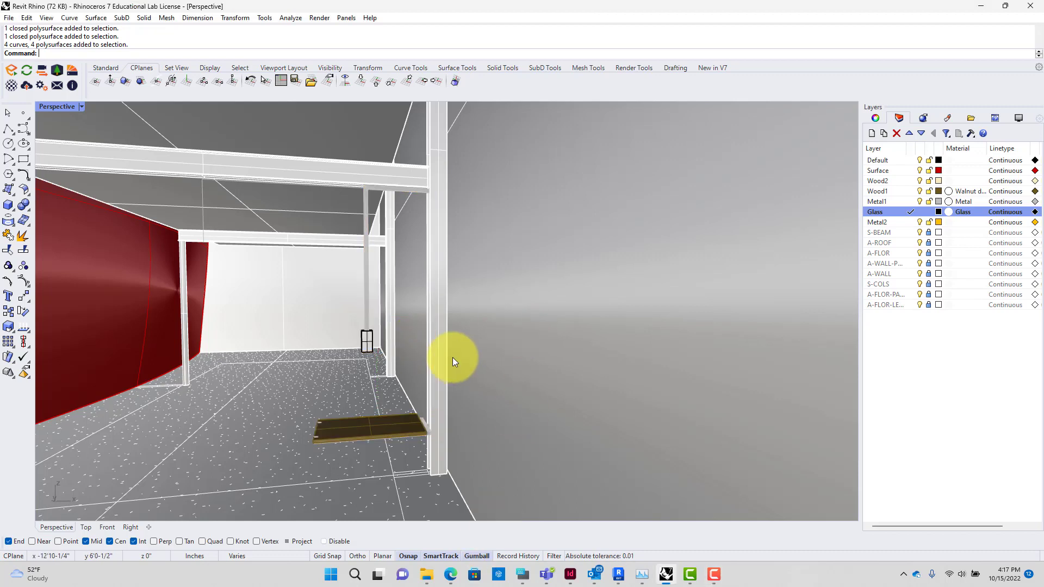
drag(244, 462, 606, 129)
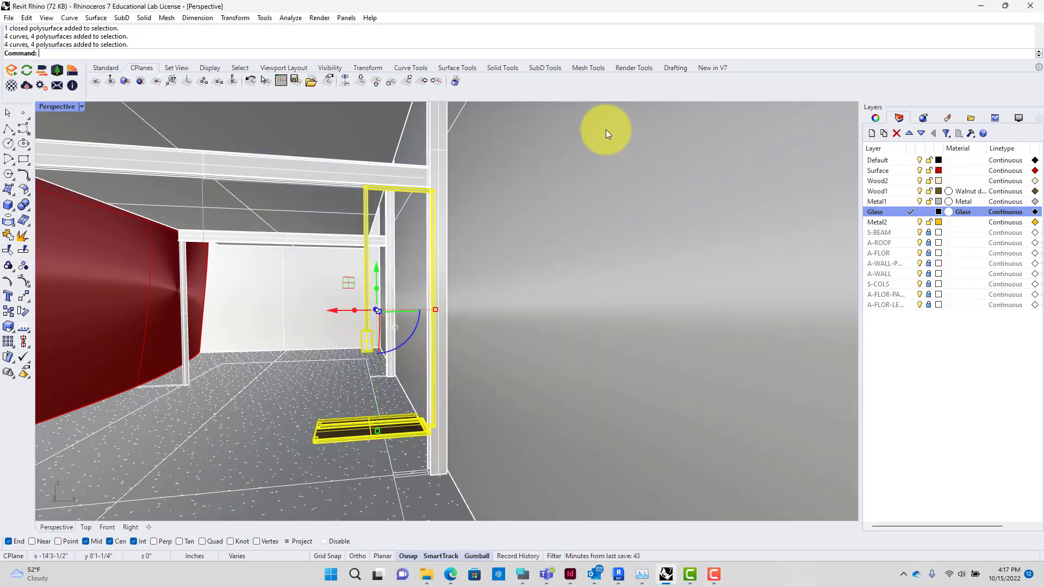
text(BoundingBox)
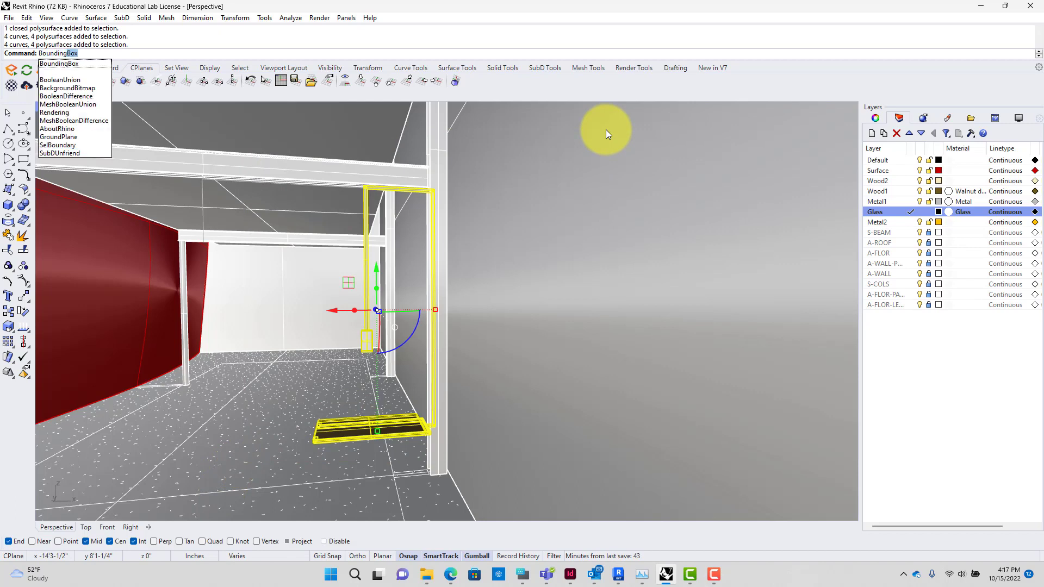
key(Return)
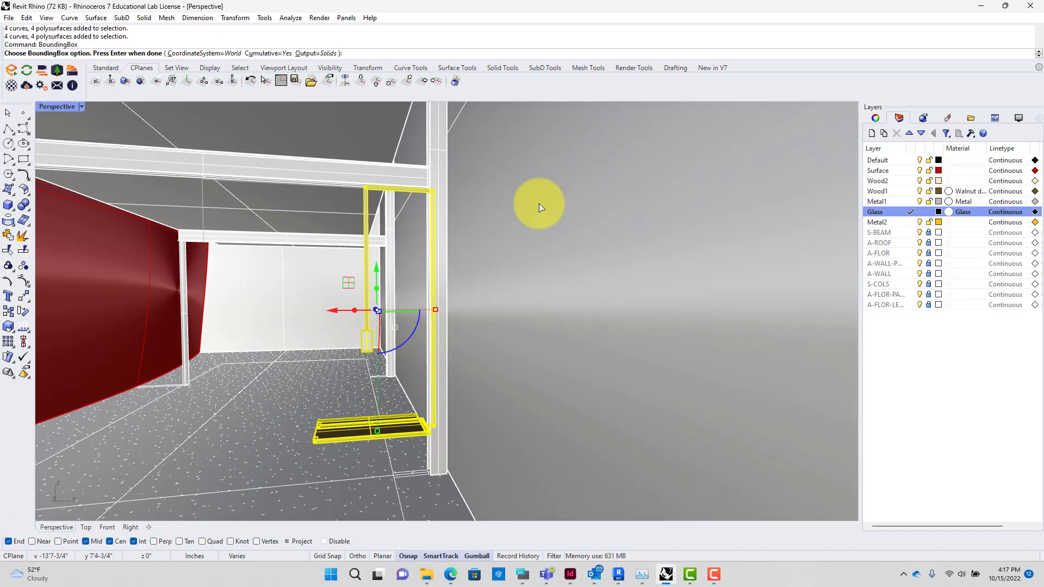
key(Return)
- Measure the height of the bounding box along its front vertical edge, from bottom corner to top corner
click(322, 251)
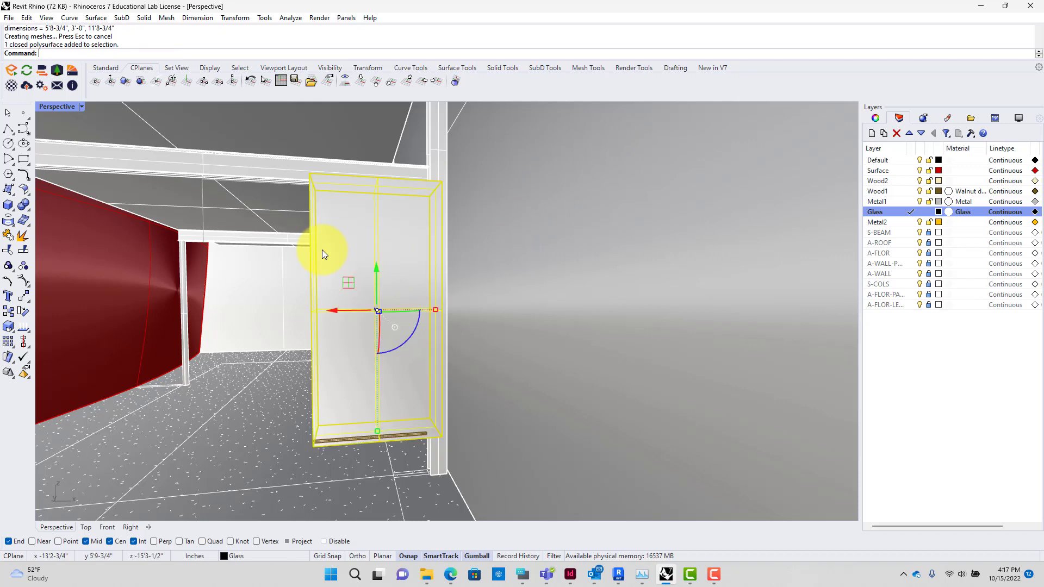
text(distance)
key(Return)
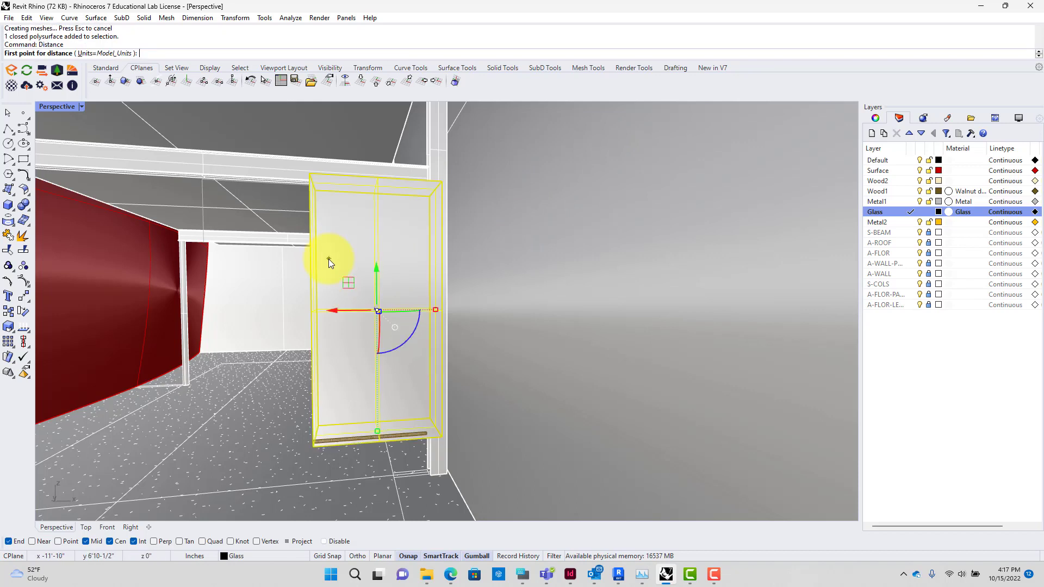
click(309, 448)
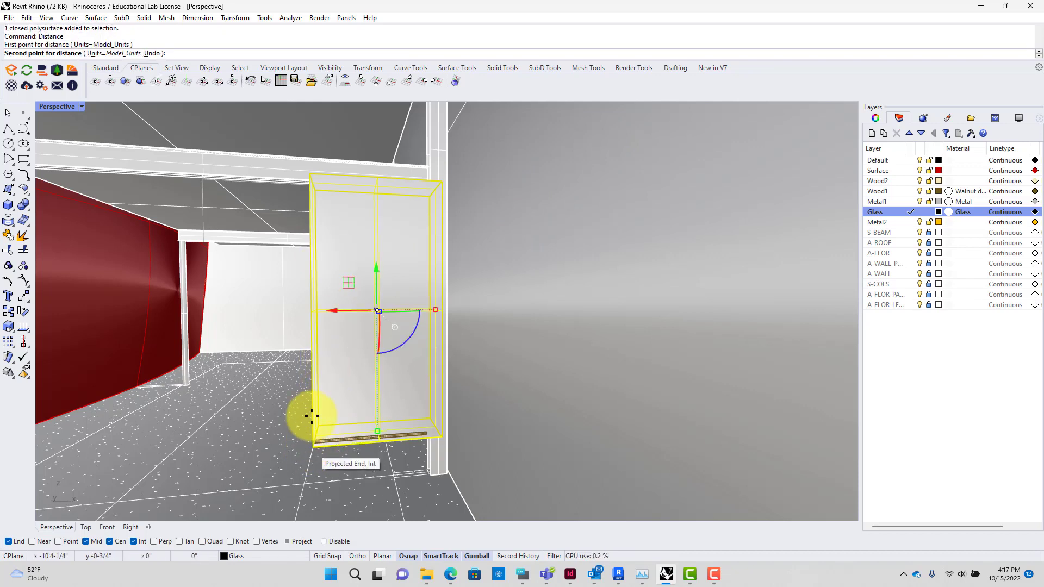
click(306, 171)
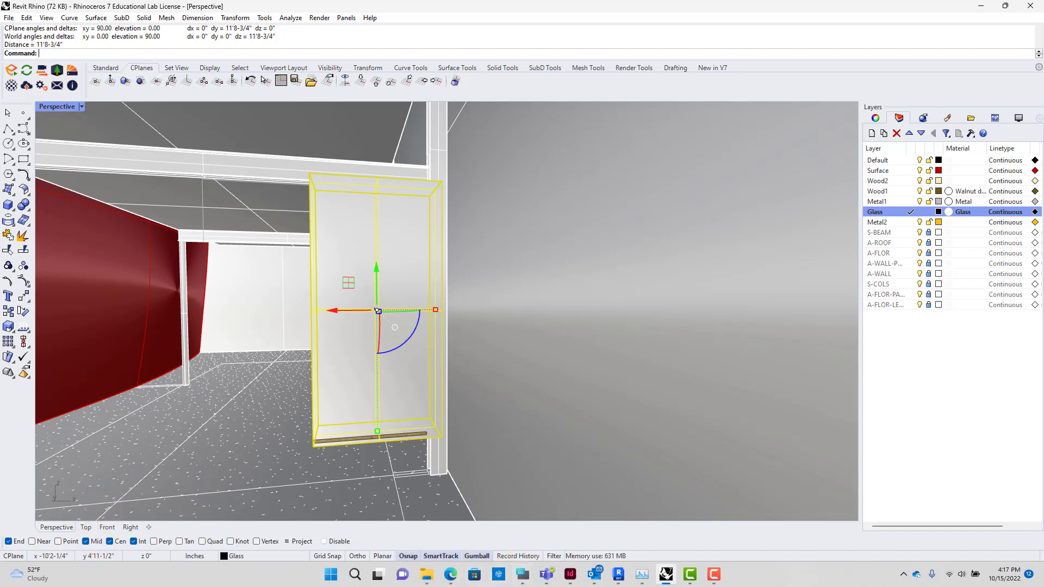
- Switch to Google Chrome in a maximized window and search the web for "ft meters"
key(super)
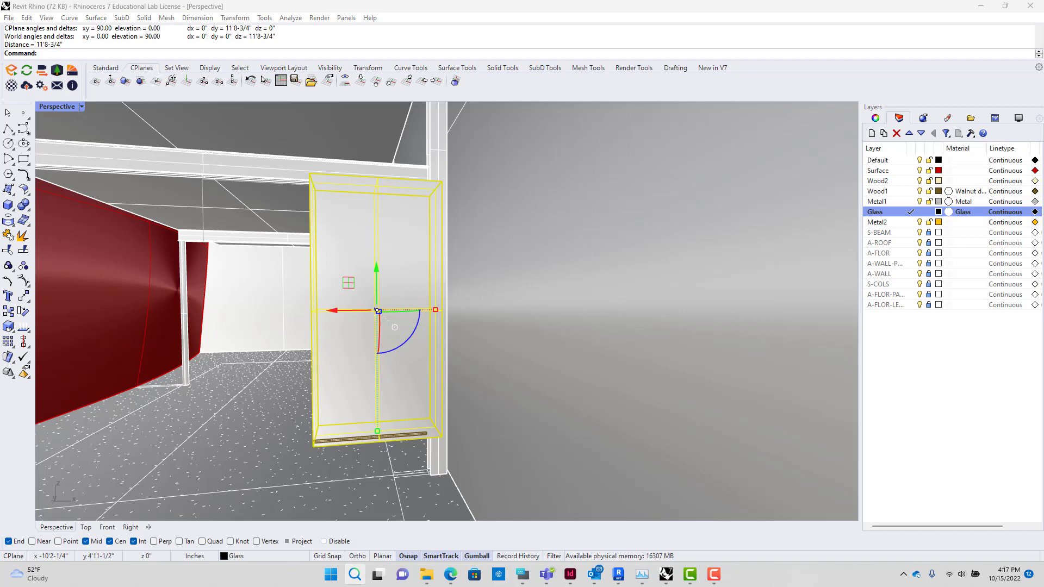
key(Return)
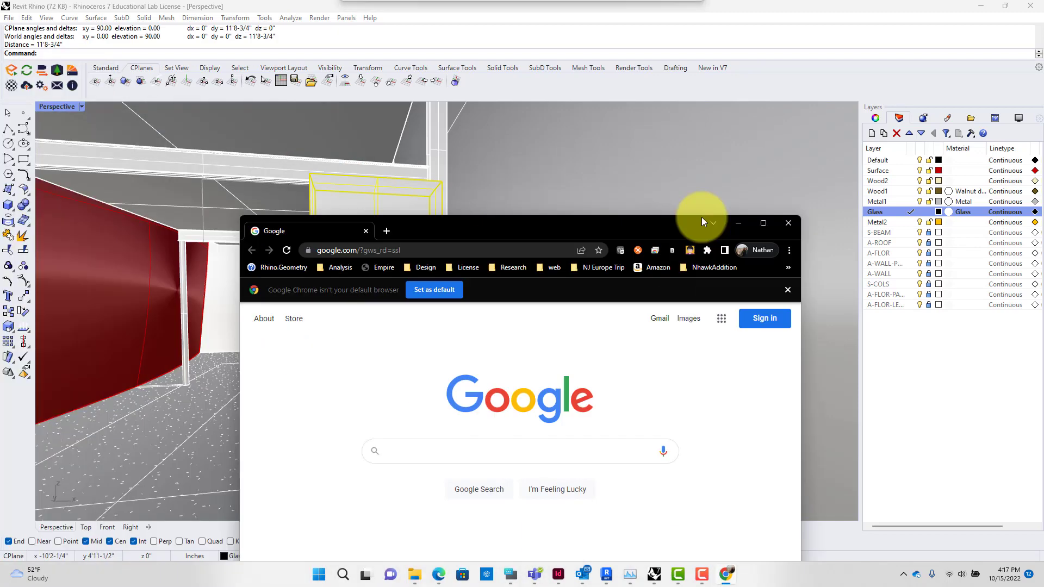
drag(582, 231, 793, 1)
click(376, 29)
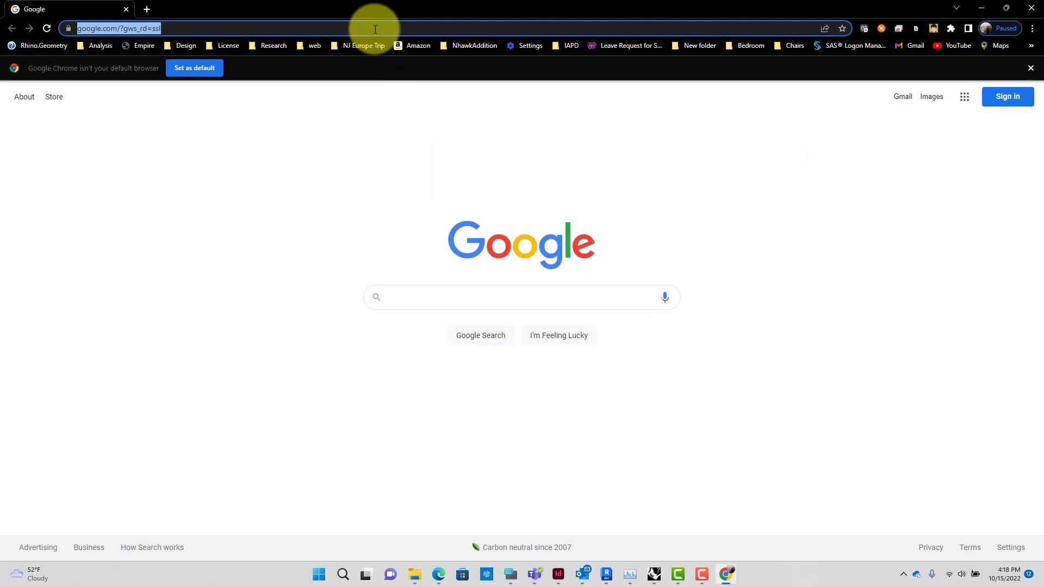
text(ft meters)
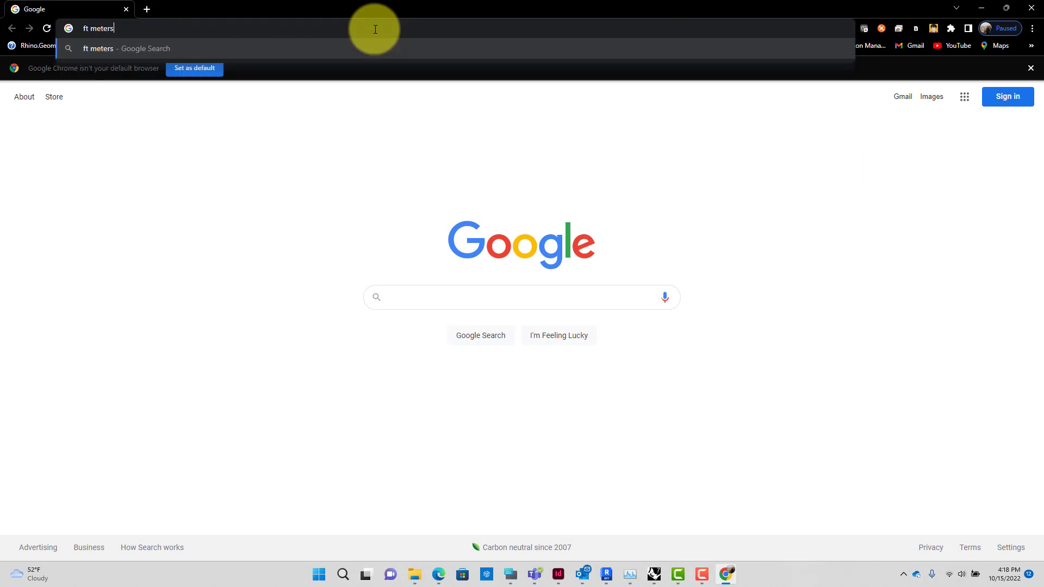
key(Return)
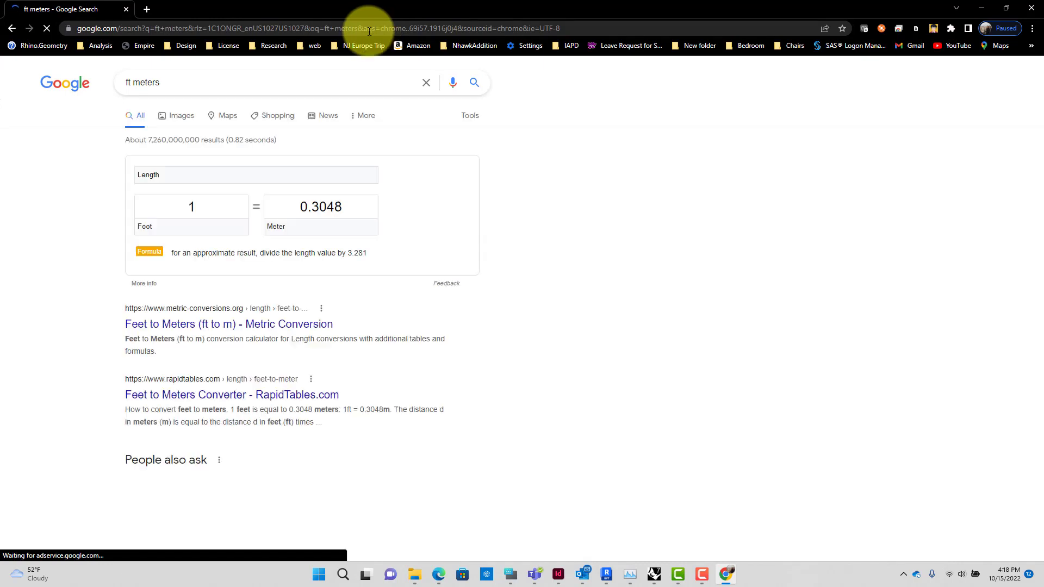
- Try to convert a length entered as "11 8.75" feet to meters, then clear the foot value
click(218, 205)
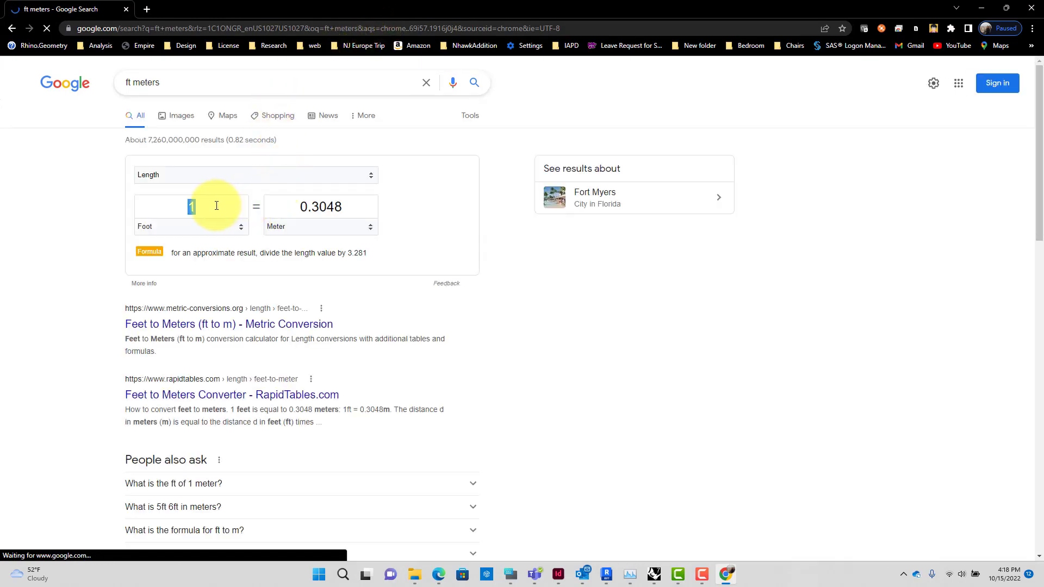
text(118)
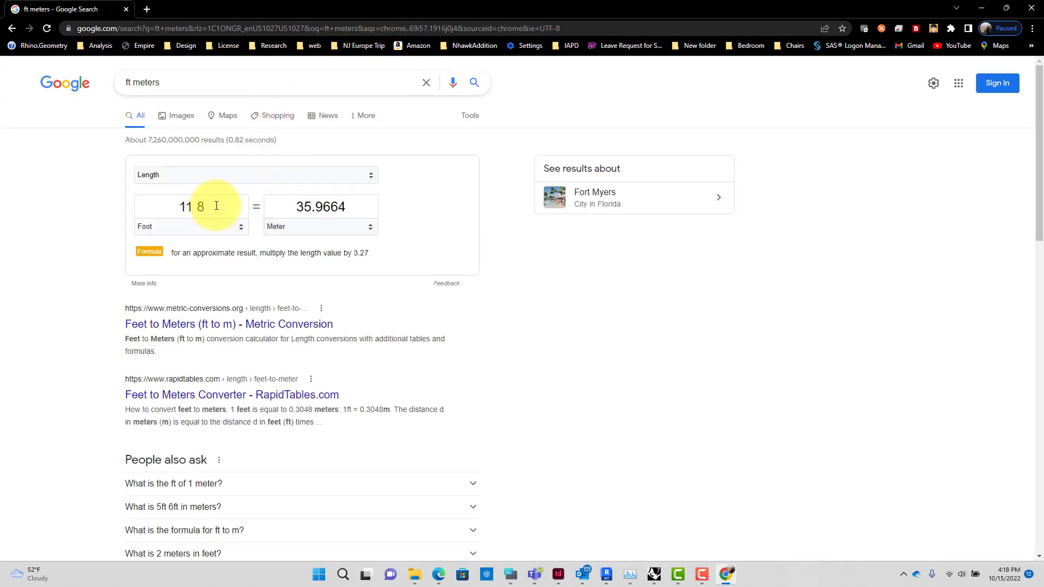
text(.74)
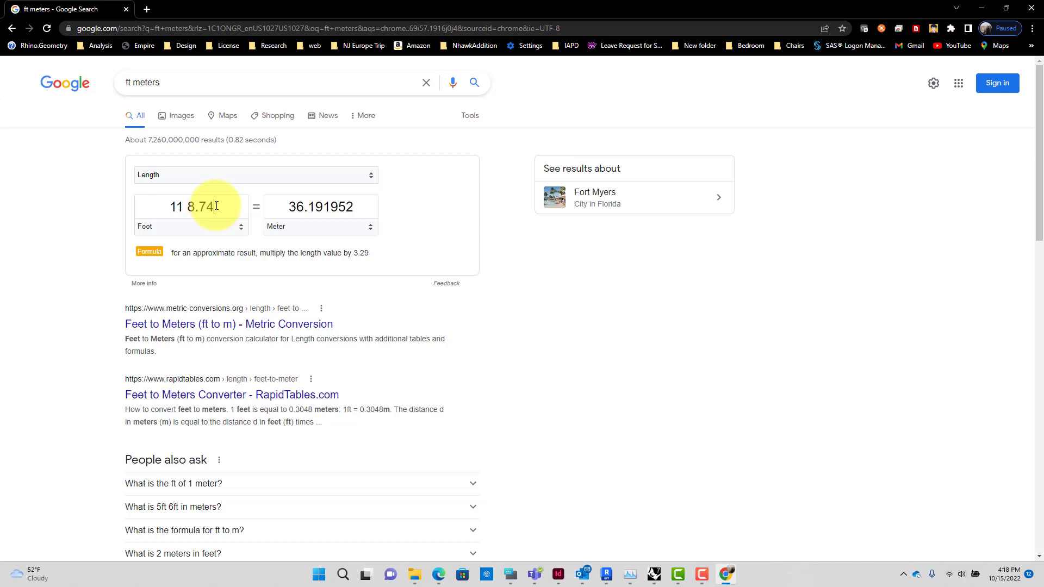
key(BackSpace)
text(5)
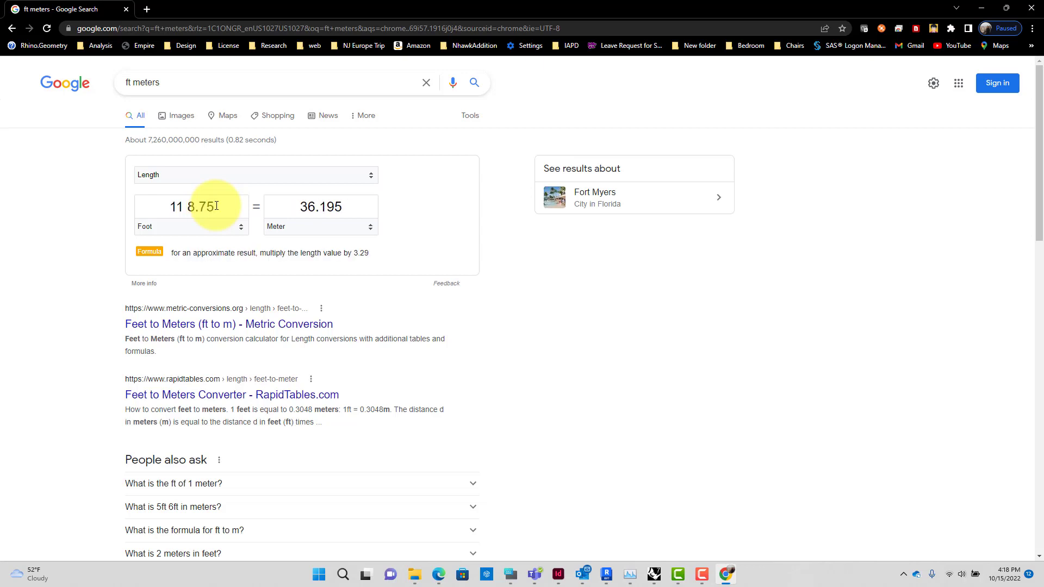
click(188, 207)
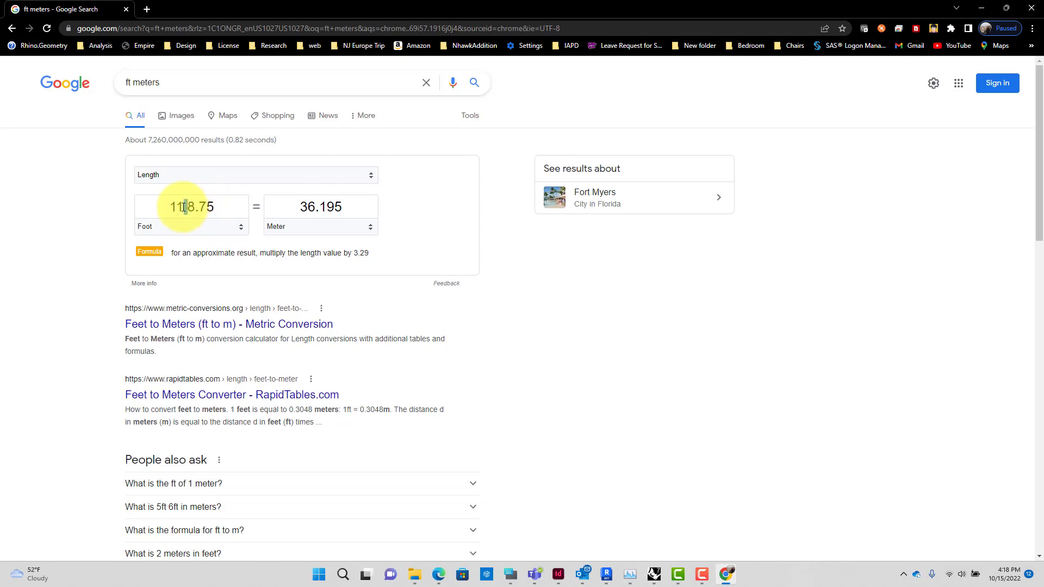
double_click(183, 207)
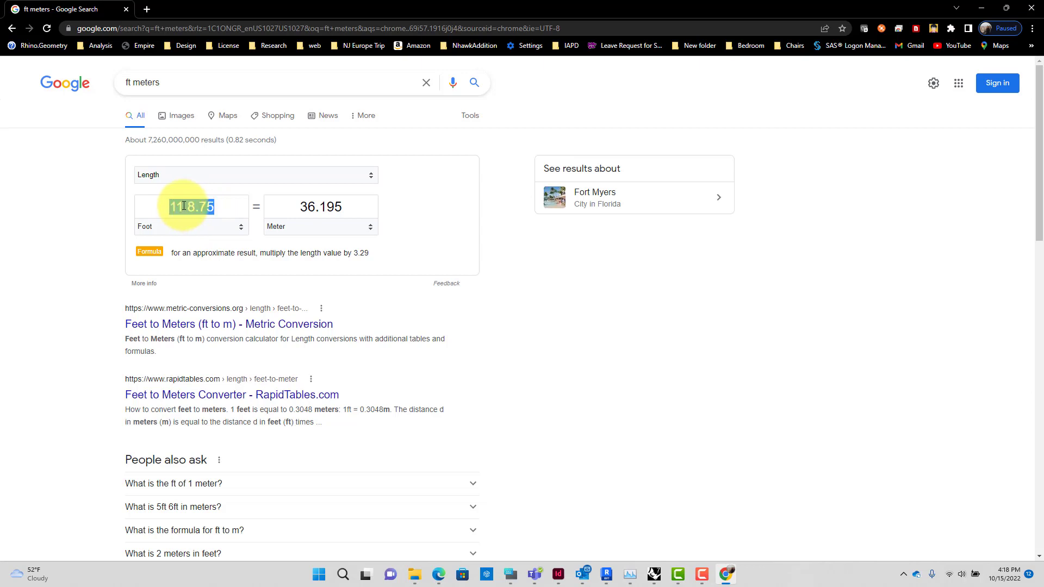
key(BackSpace)
- Convert 11 feet to meters in the length converter and select the resulting meter value
text(1)
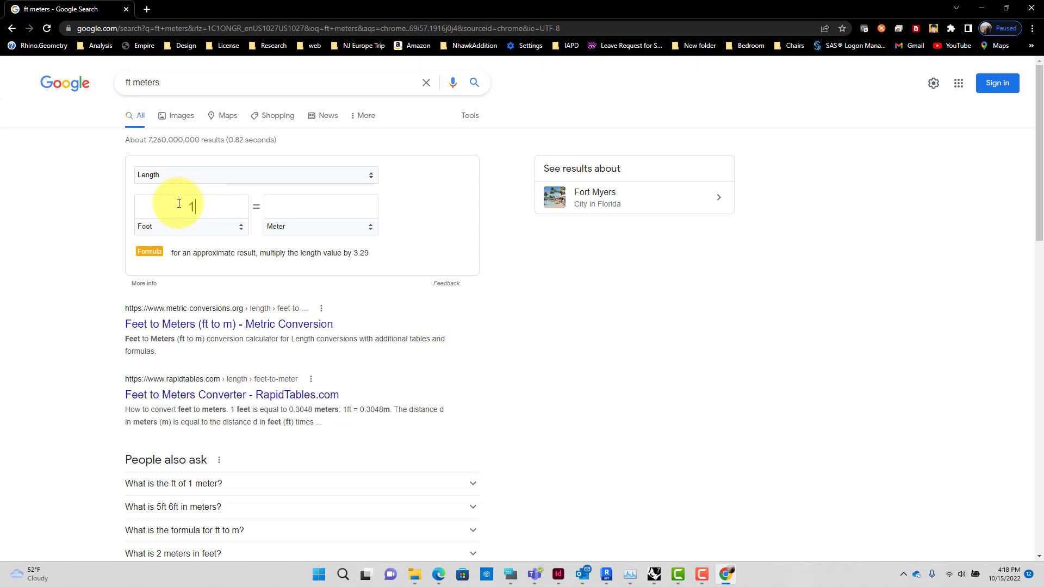
text(1)
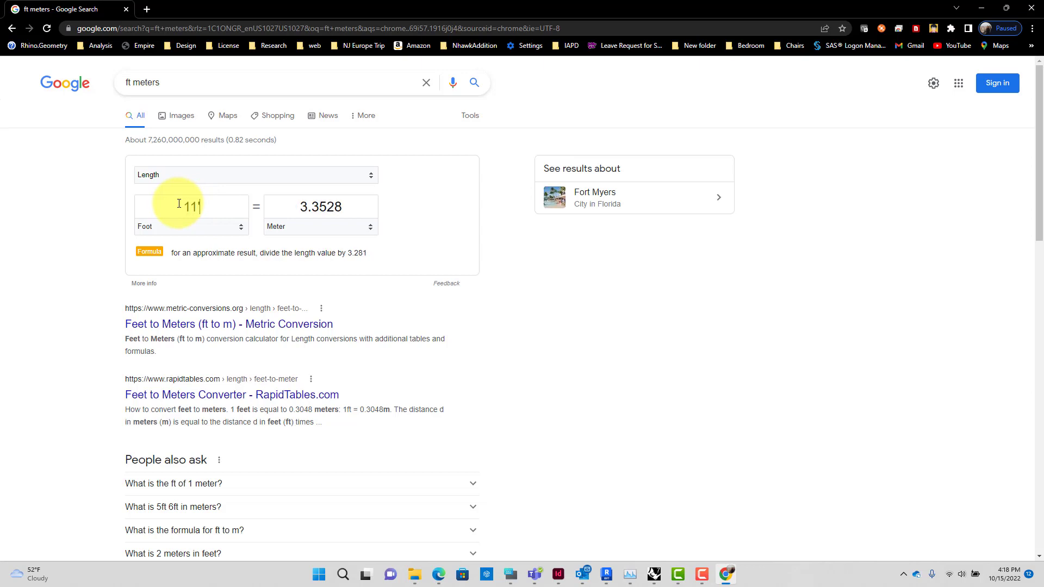
text('8.75")
drag(343, 207, 281, 212)
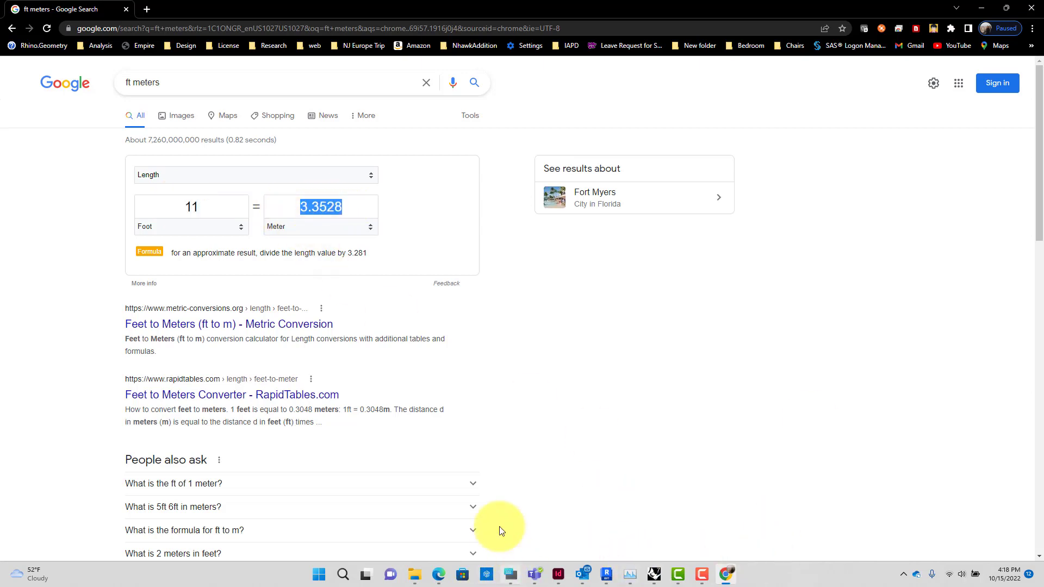
- Switch back to Rhino and delete the bounding box around the table assembly
click(654, 575)
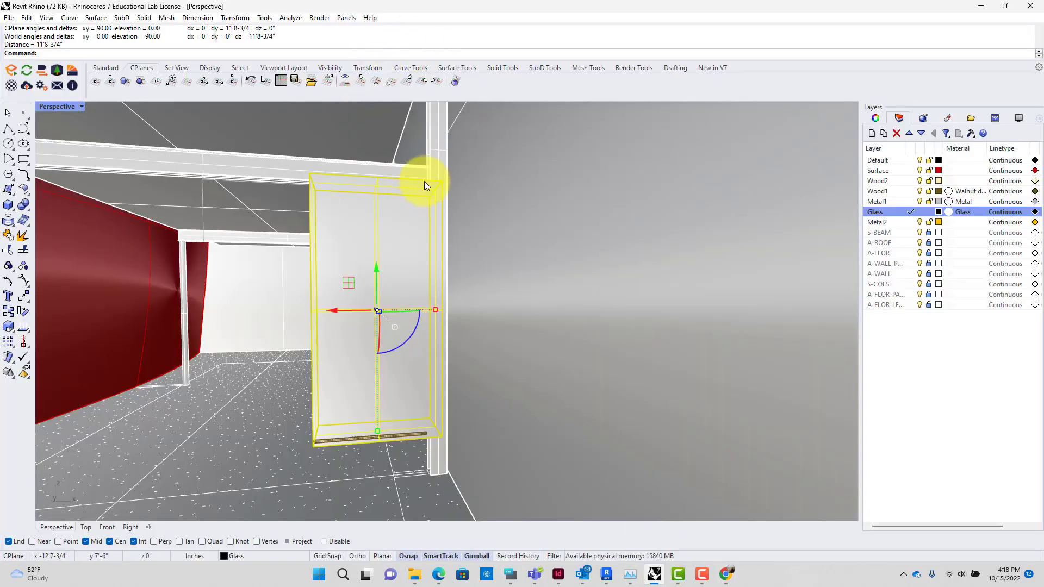
scroll(416, 178, down, 2)
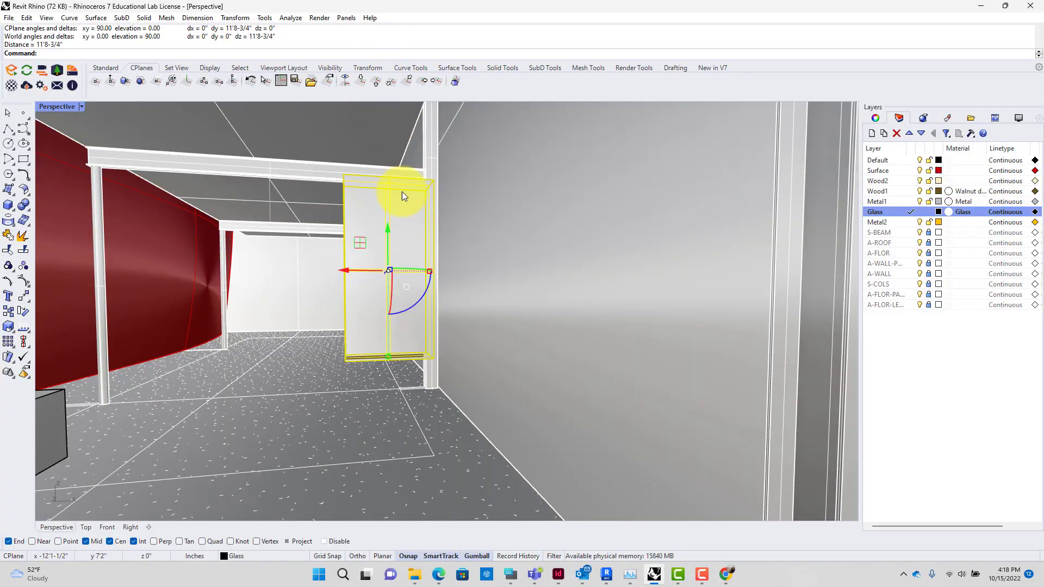
key(Delete)
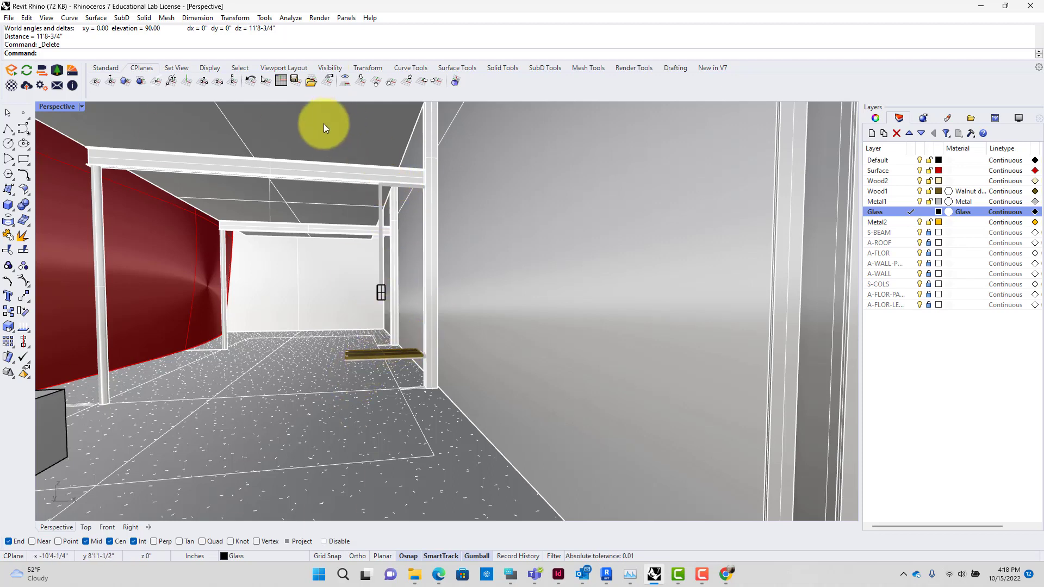
- Reopen the Enscape Asset Library and open the CustomTable asset for editing in the Custom Asset Editor
click(57, 69)
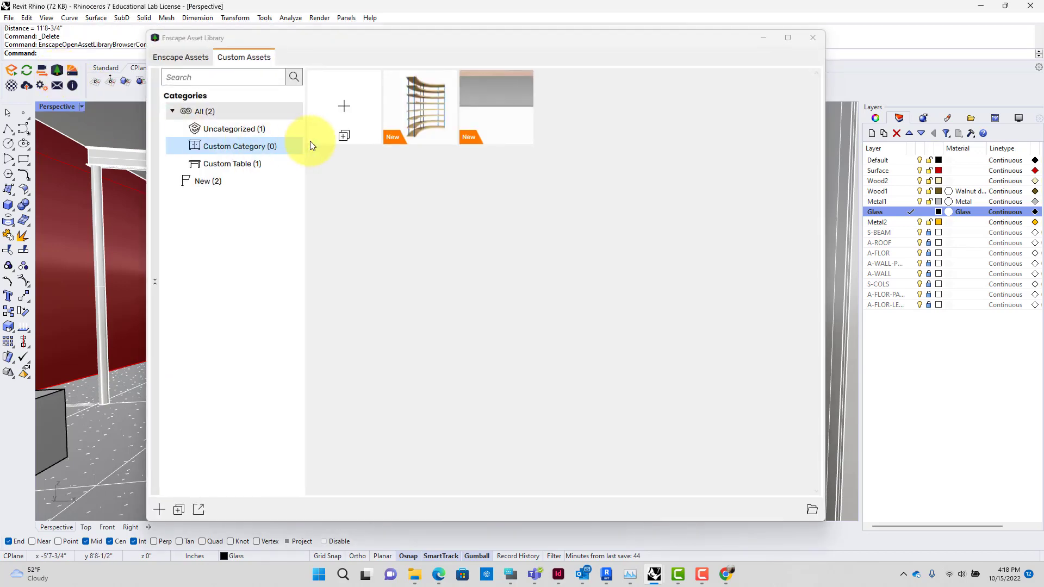
mouse_move(495, 140)
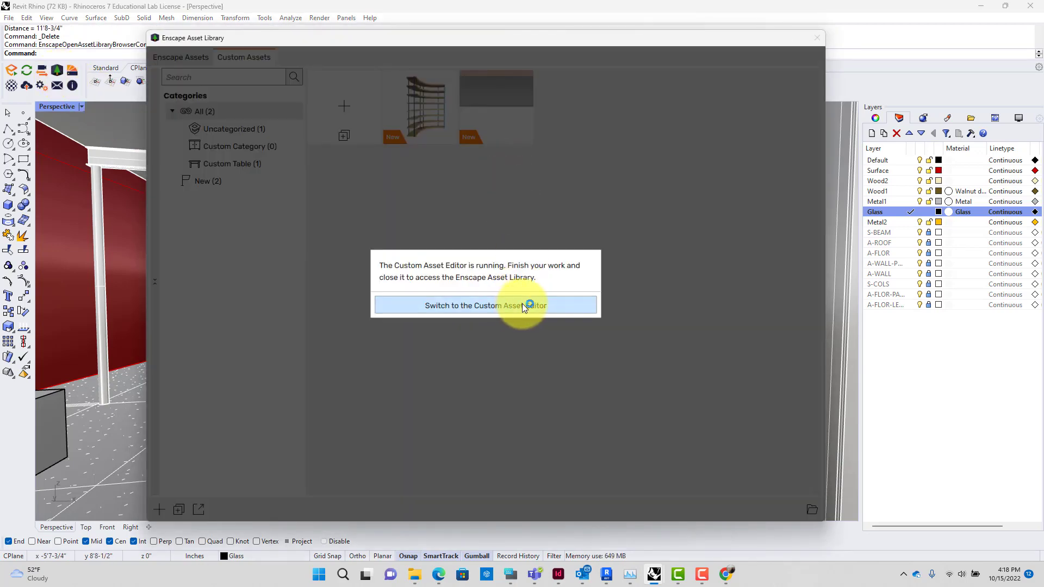
click(523, 306)
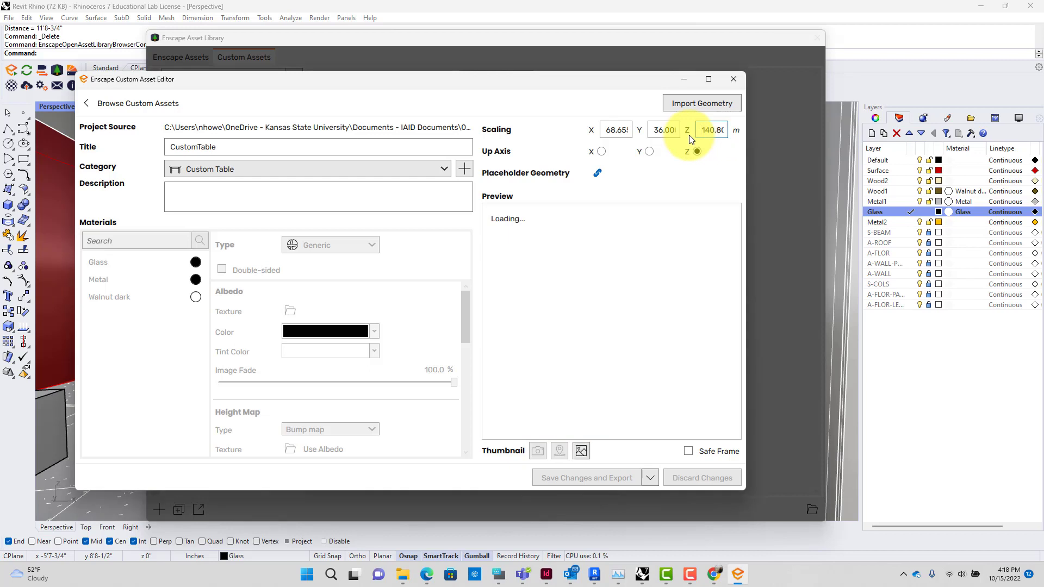
- Set the custom table asset's Z scaling to 3.3528 m
click(700, 130)
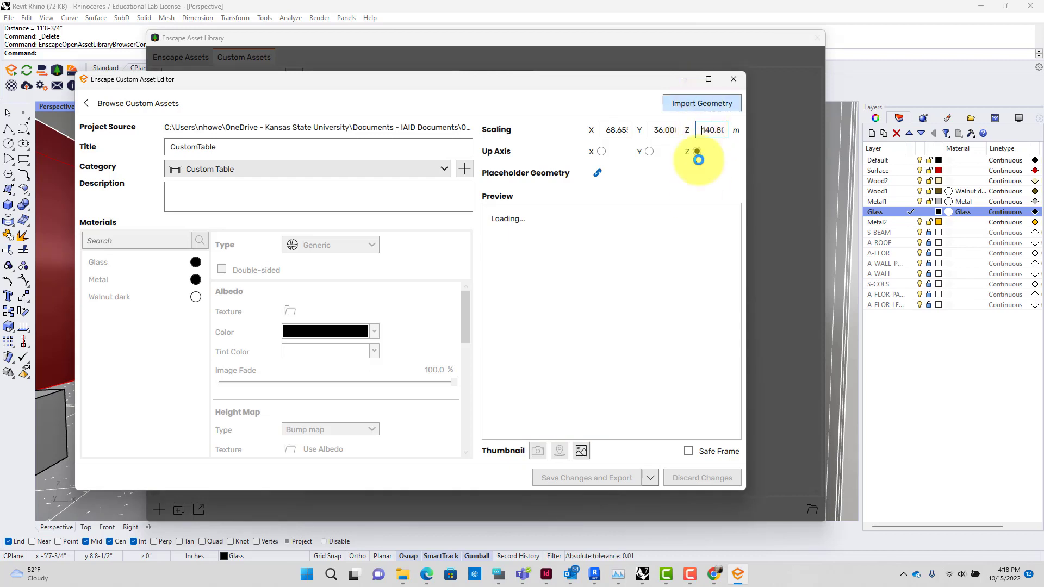
drag(703, 131, 734, 129)
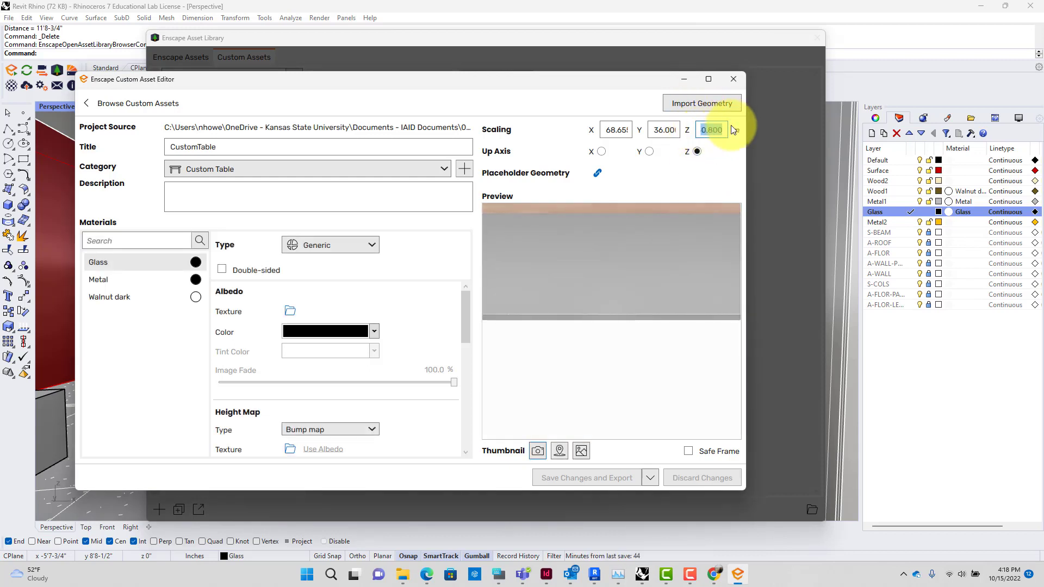
text(3.3528)
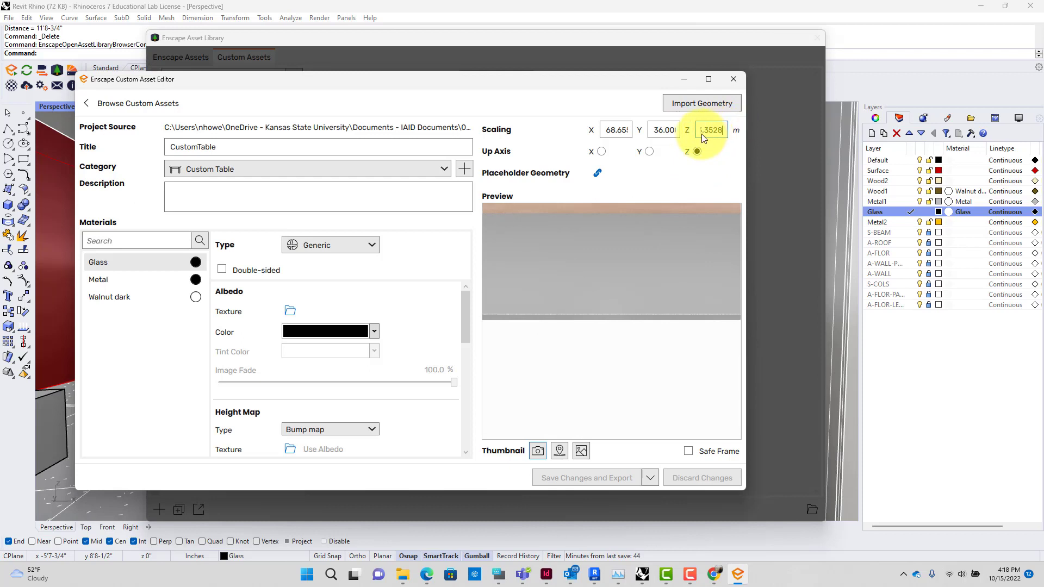
key(Return)
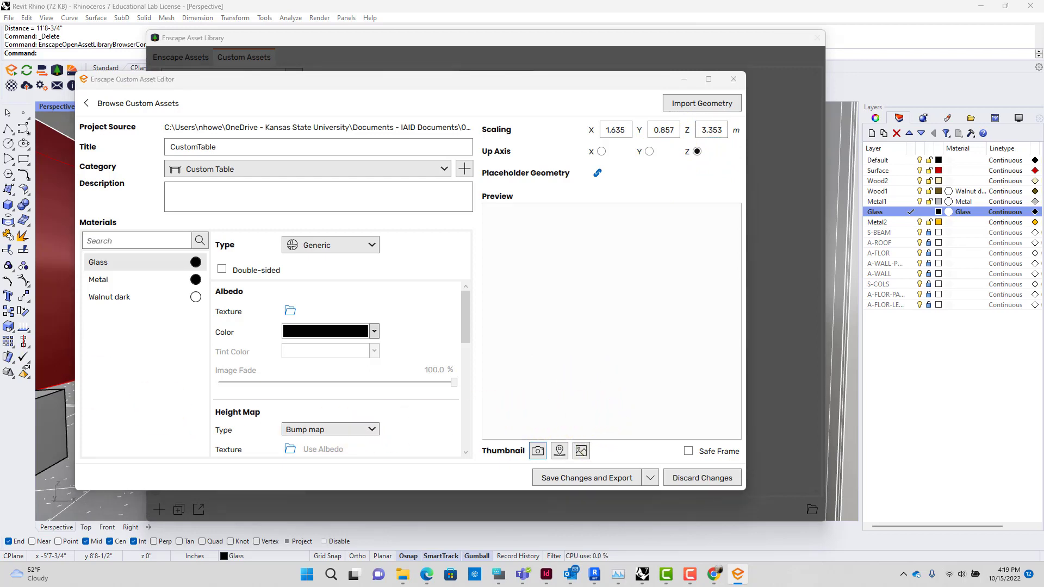
- View the asset's current thumbnail image, then close the image viewer
drag(0, 294, 295, 160)
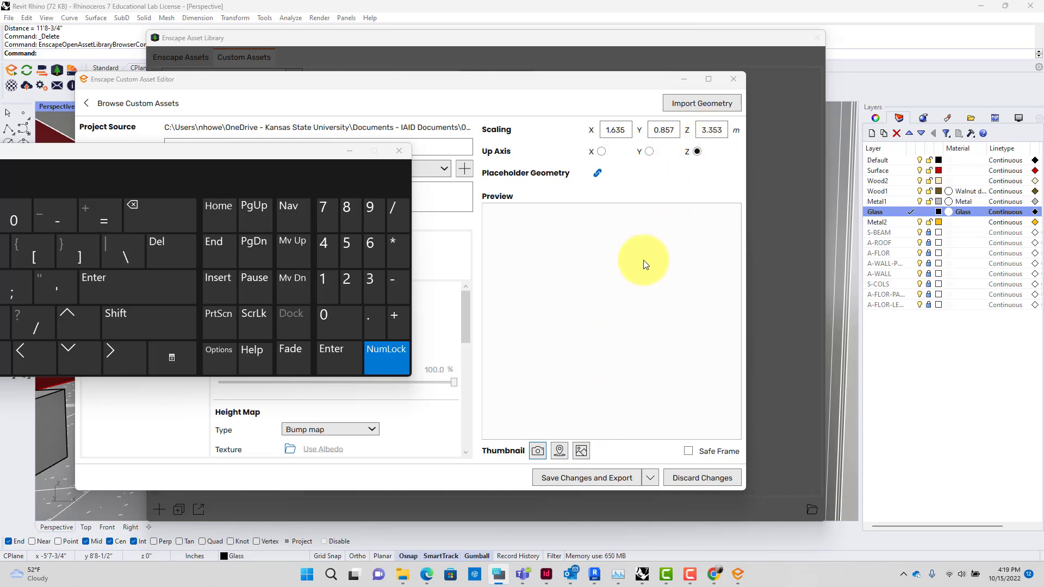
click(690, 453)
click(690, 453)
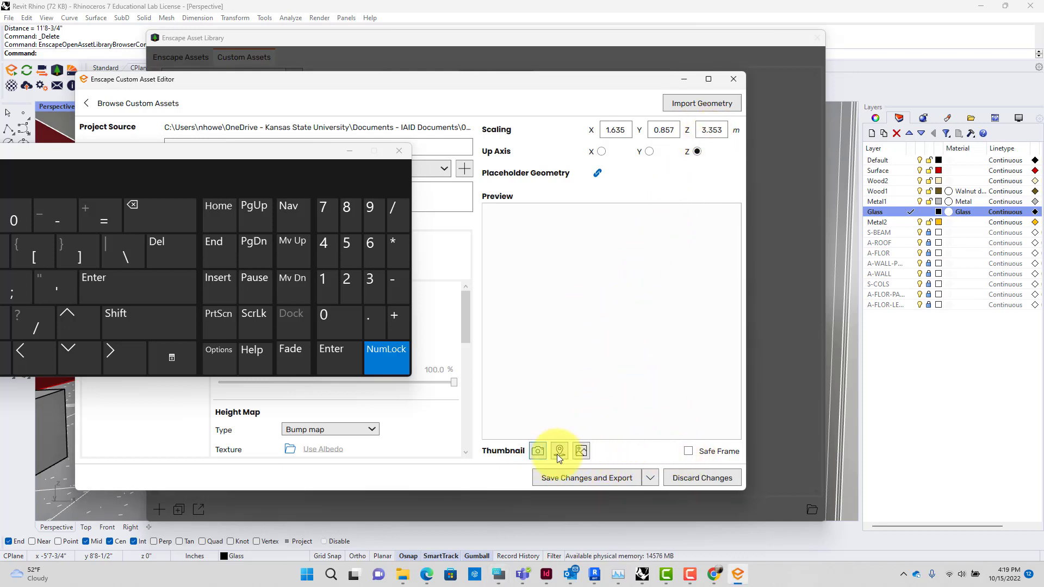
click(580, 449)
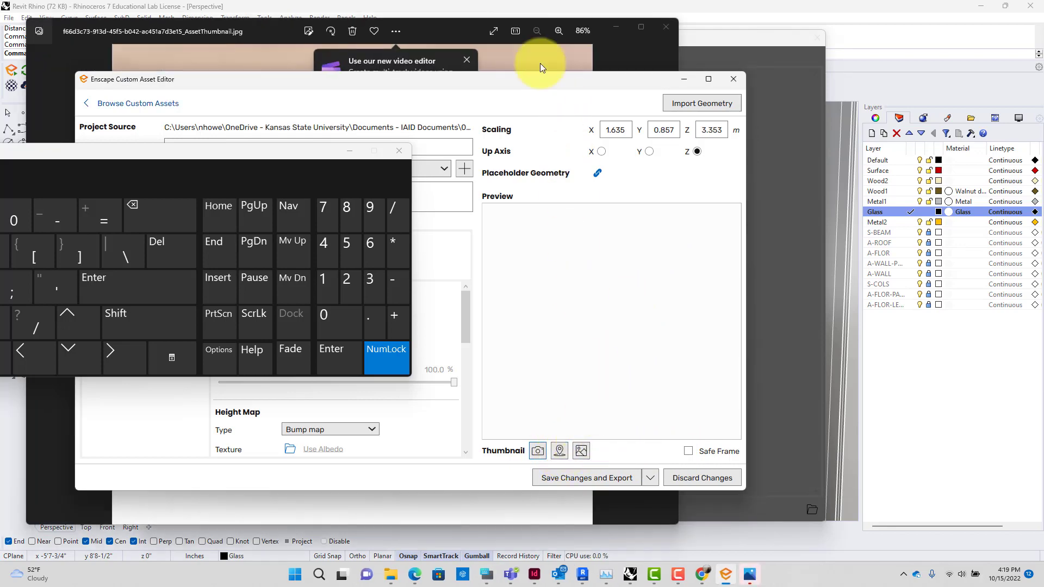
click(667, 27)
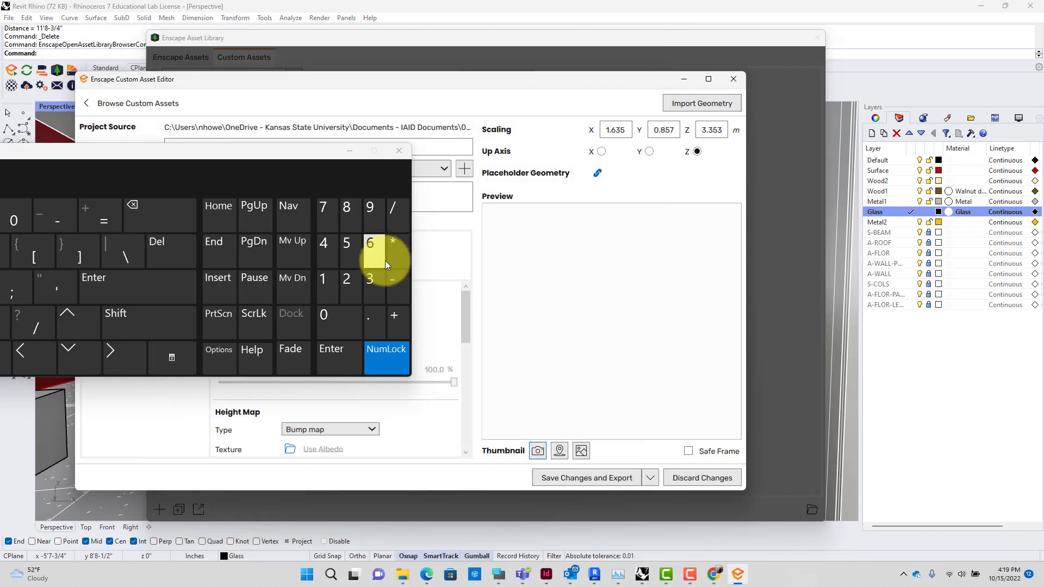
- Search the computer for "key" to find the On-Screen Keyboard and reposition the keyboard window so its full layout shows
drag(314, 158, 261, 182)
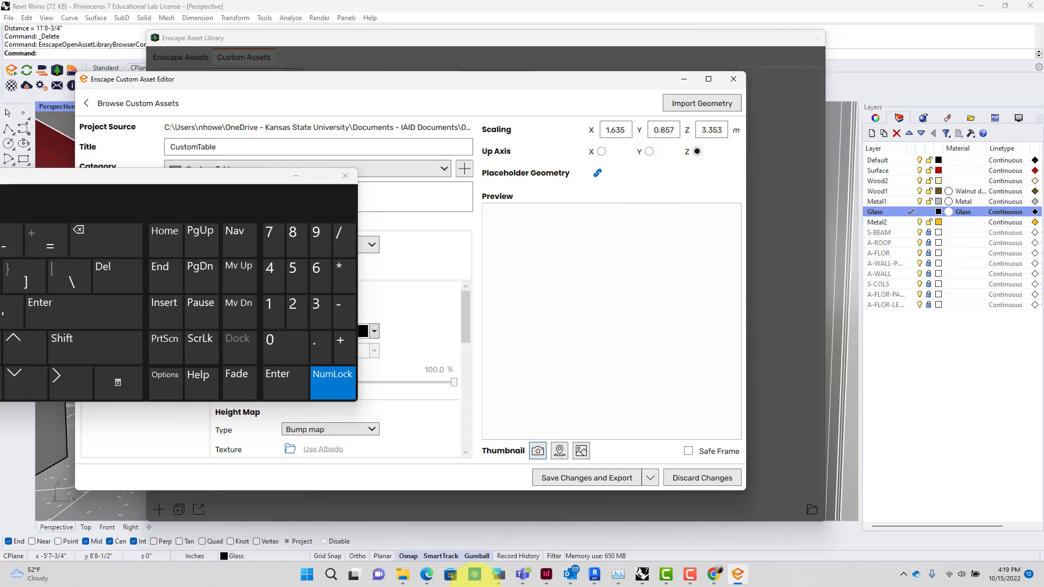
drag(211, 175, 792, 191)
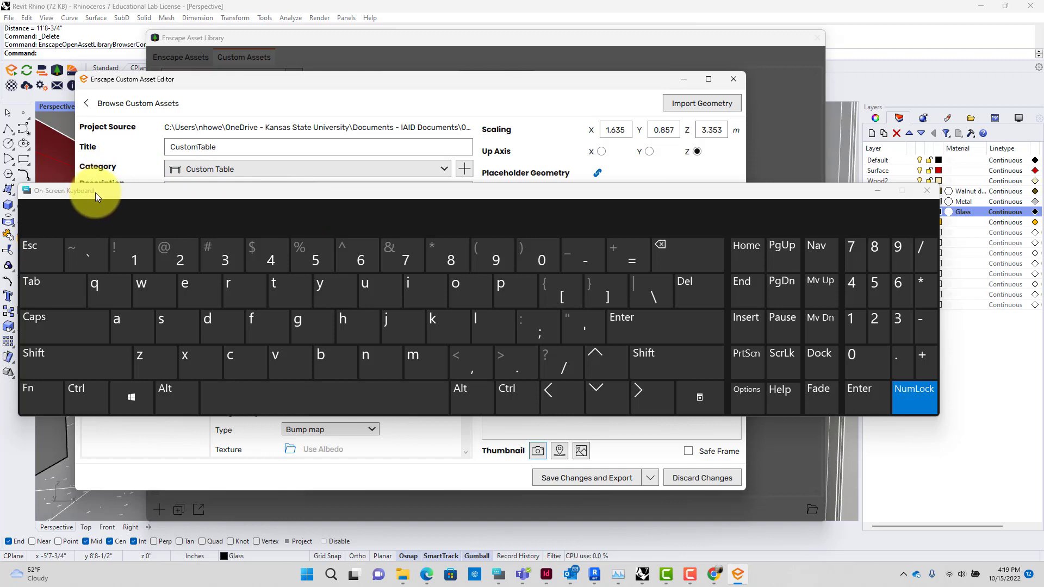
click(306, 576)
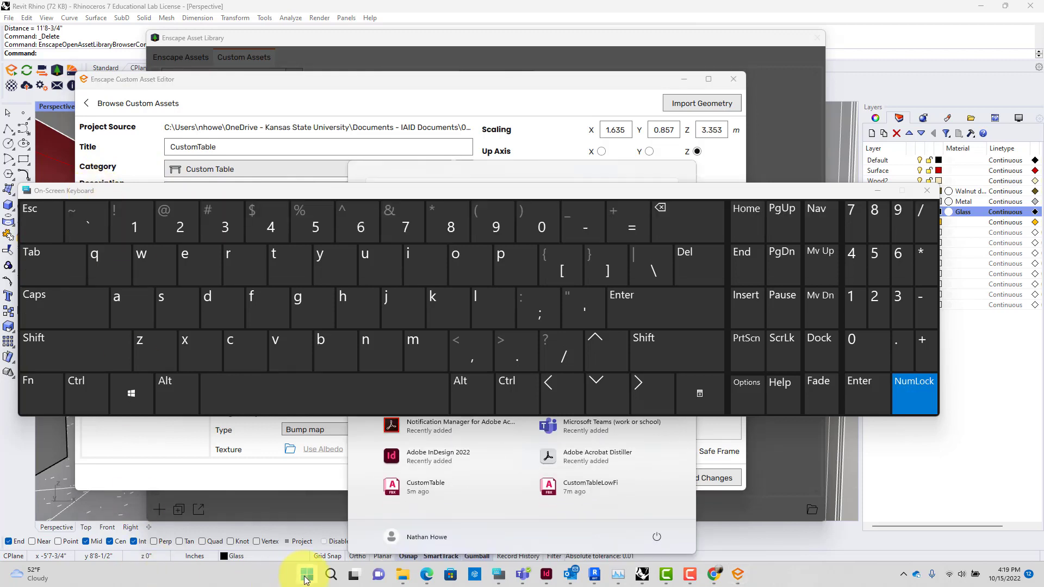
text(key)
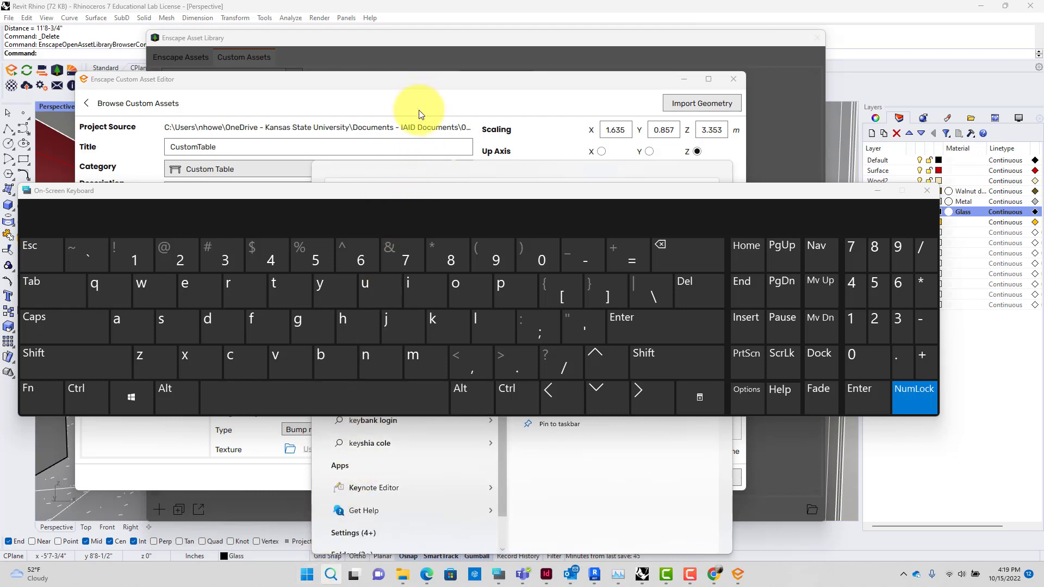
drag(663, 191, 646, 419)
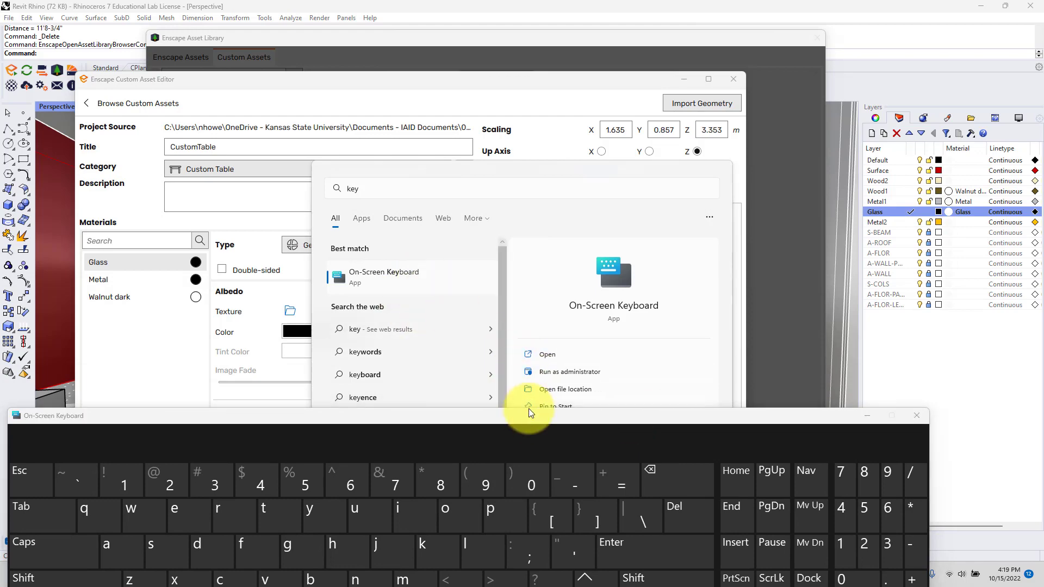
drag(530, 411, 560, 183)
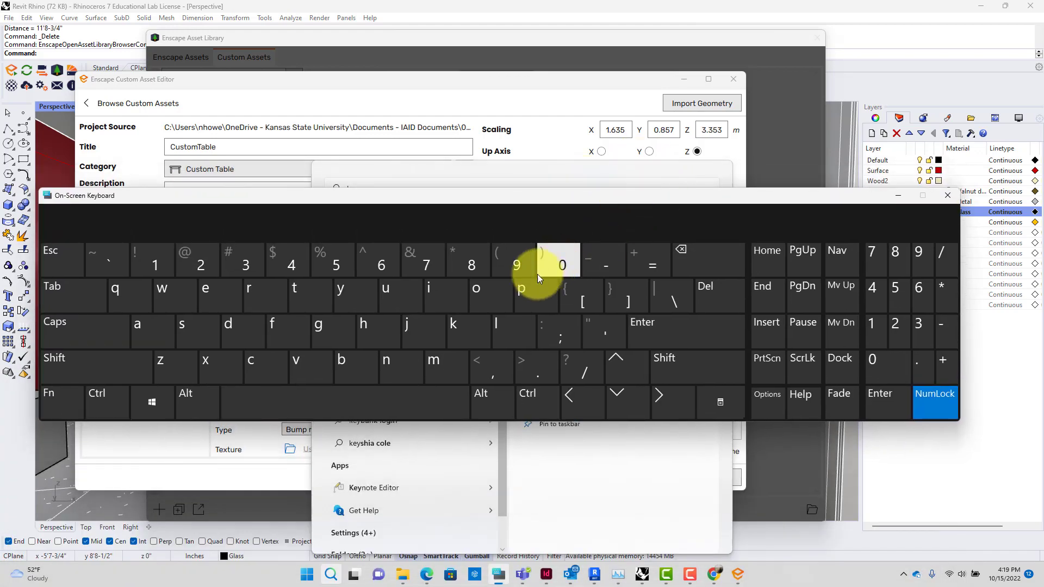
- Check the On-Screen Keyboard options for the numeric key pad, accept them, and toggle Num Lock
click(772, 407)
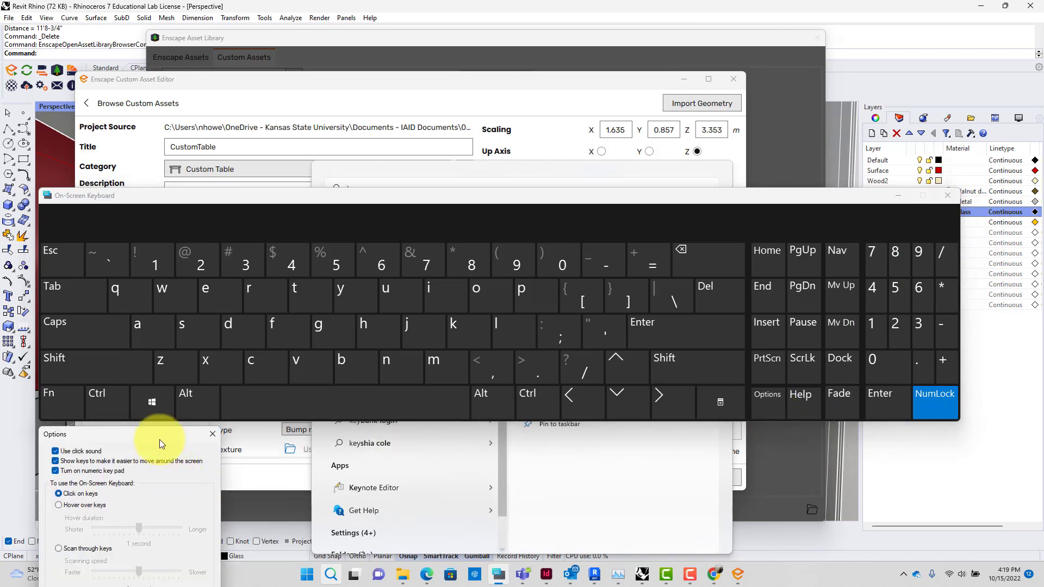
drag(150, 425, 298, 197)
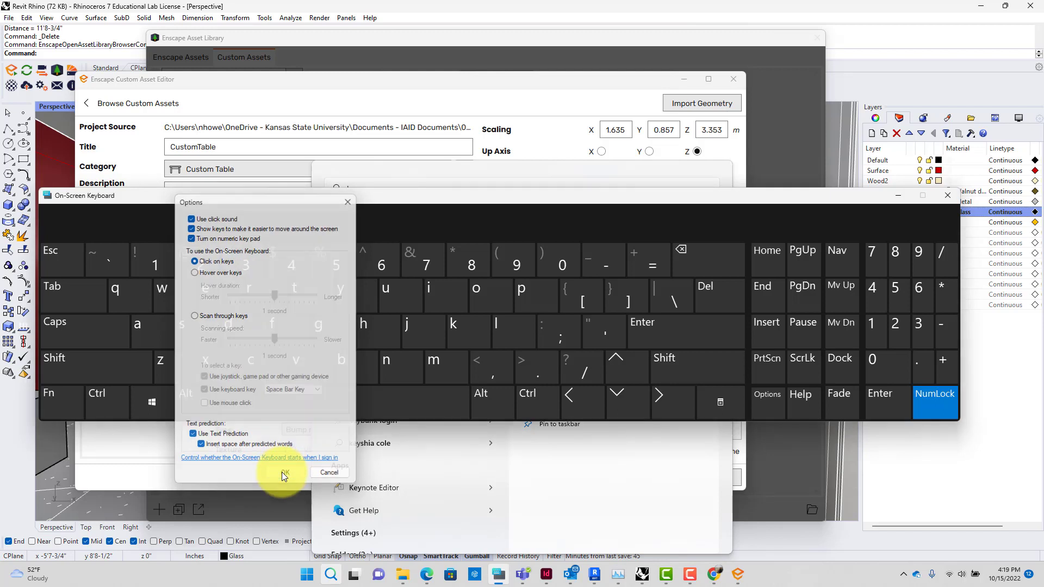
click(281, 472)
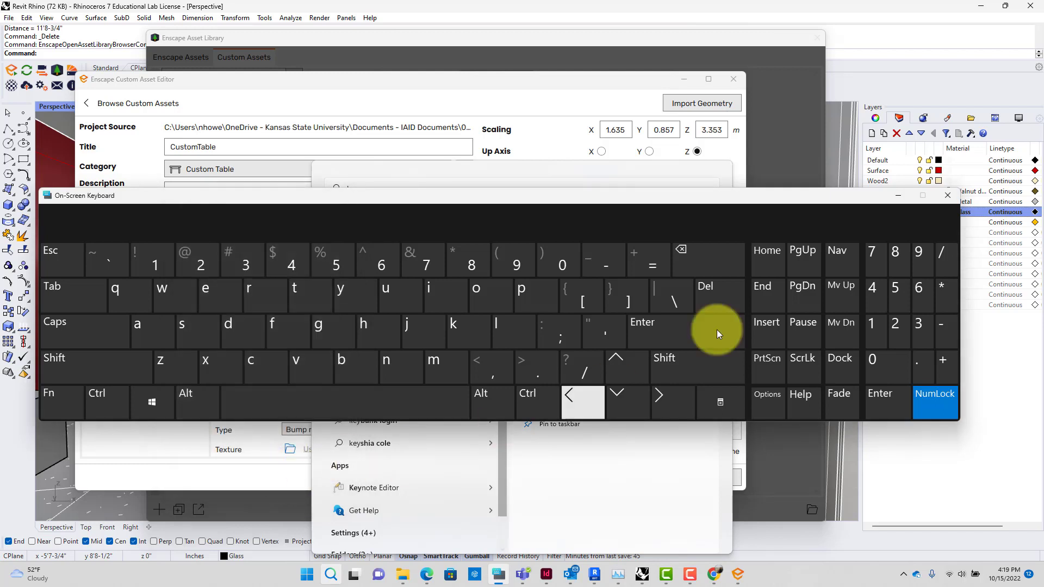
click(936, 400)
click(935, 400)
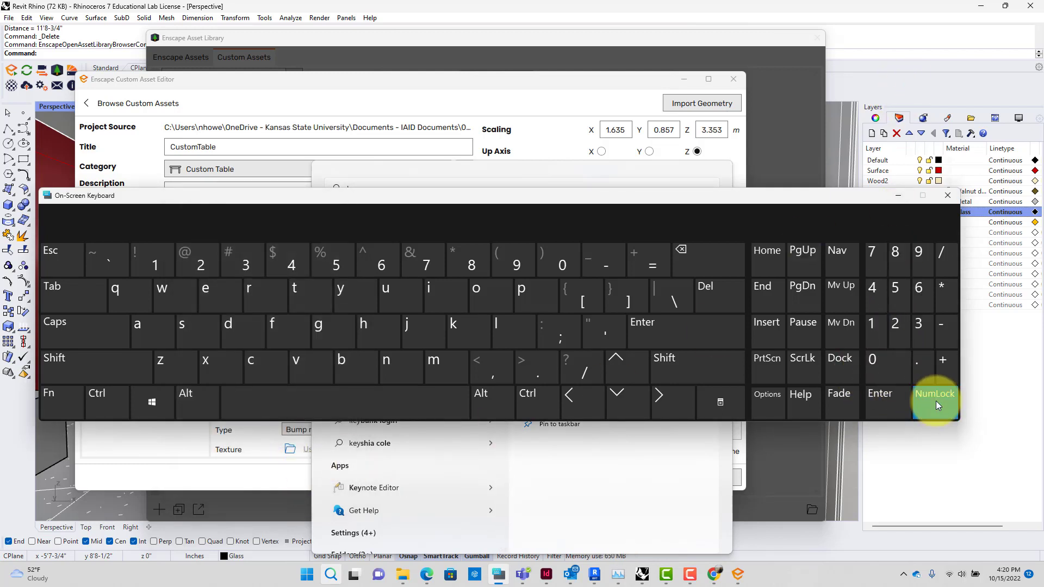
- Rotate the preview with the numeric keypad until the whole table shows from the side, and capture that view as the asset thumbnail
drag(753, 198, 87, 178)
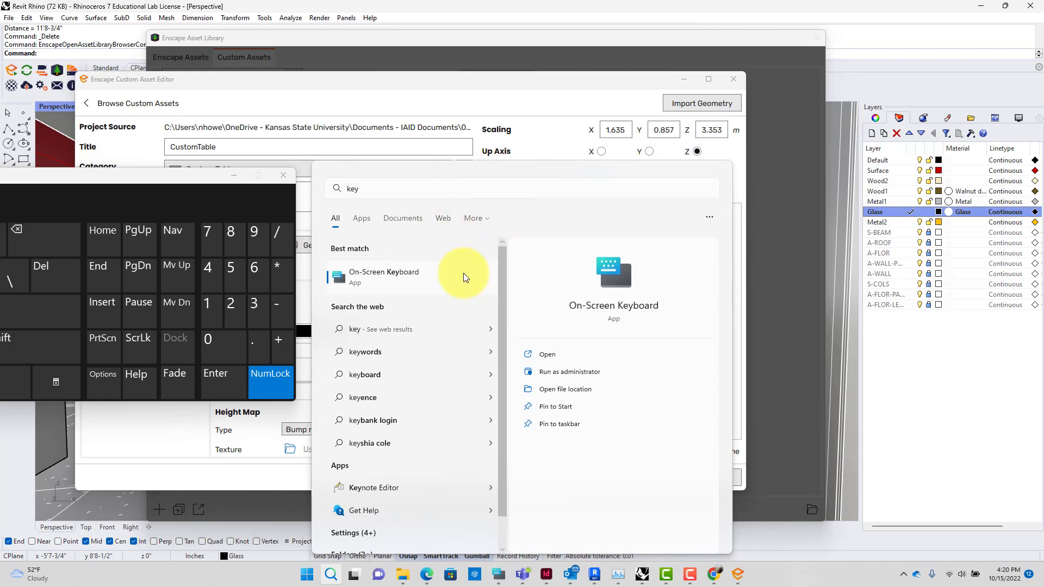
click(425, 272)
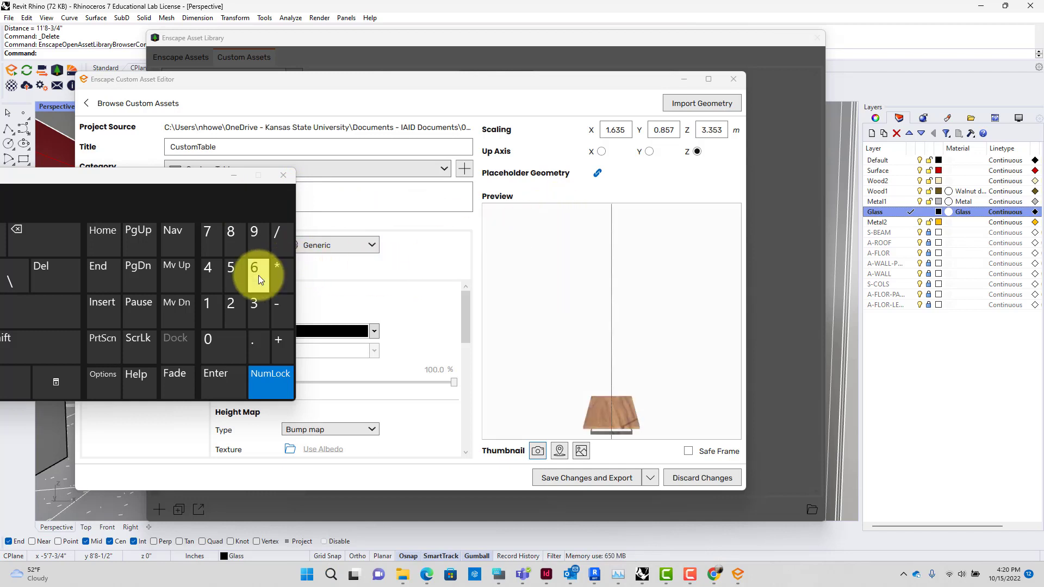
click(217, 277)
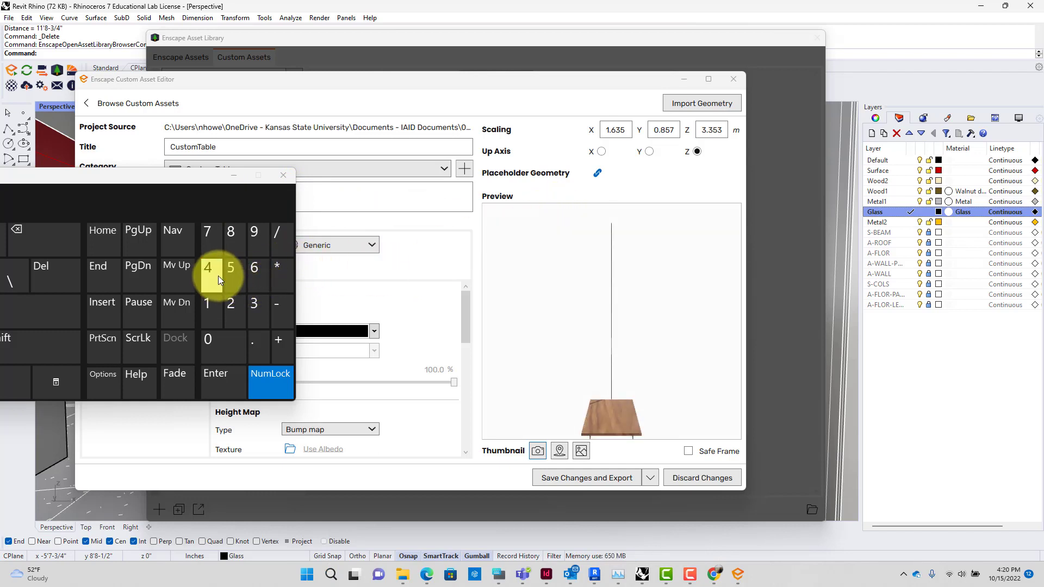
click(233, 247)
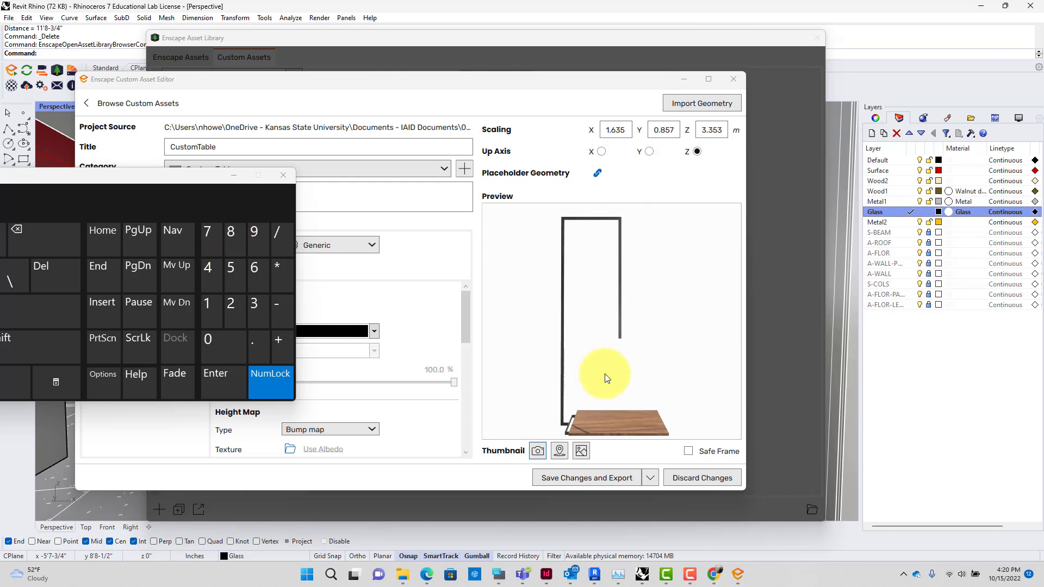
right_drag(605, 374, 605, 375)
scroll(600, 383, down, 1)
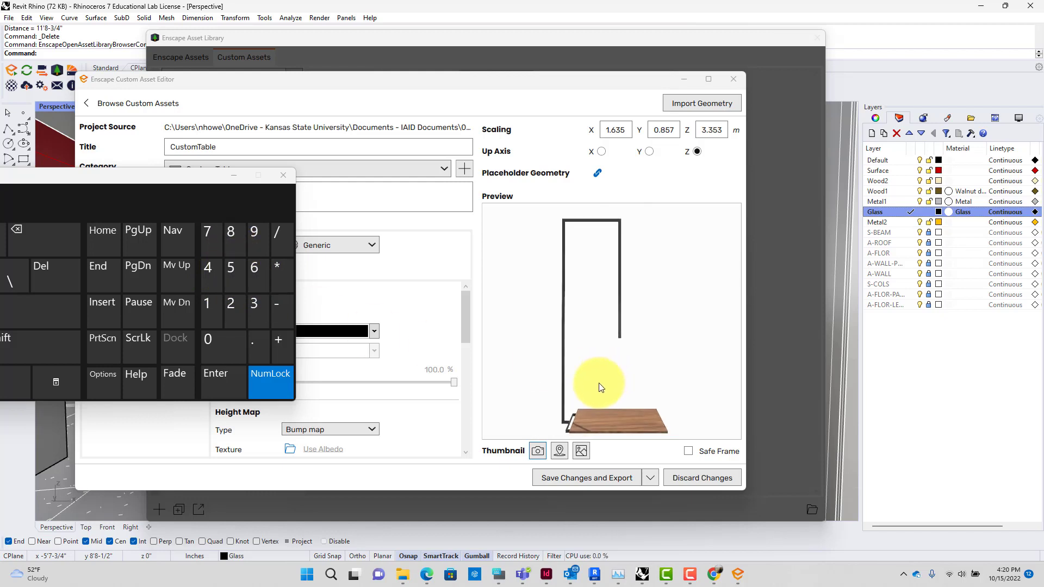
shift+scroll(596, 374, up, 3)
shift+scroll(596, 374, down, 2)
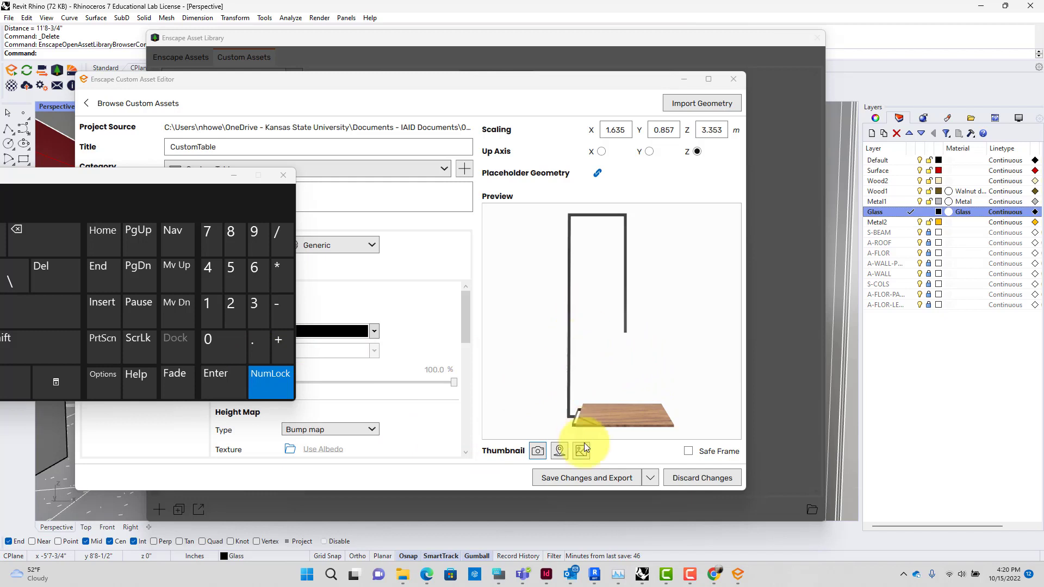
click(537, 451)
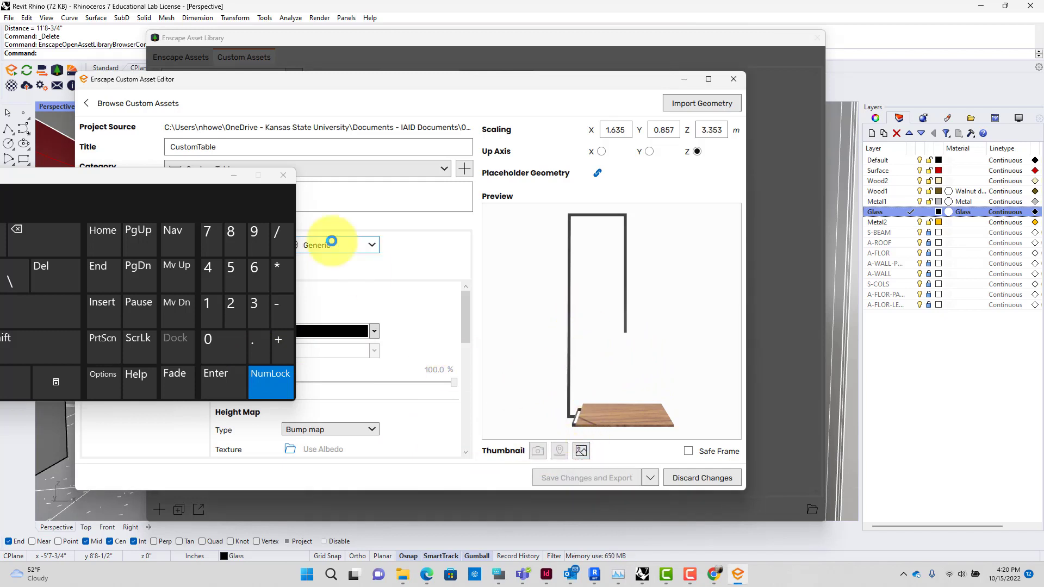
click(245, 179)
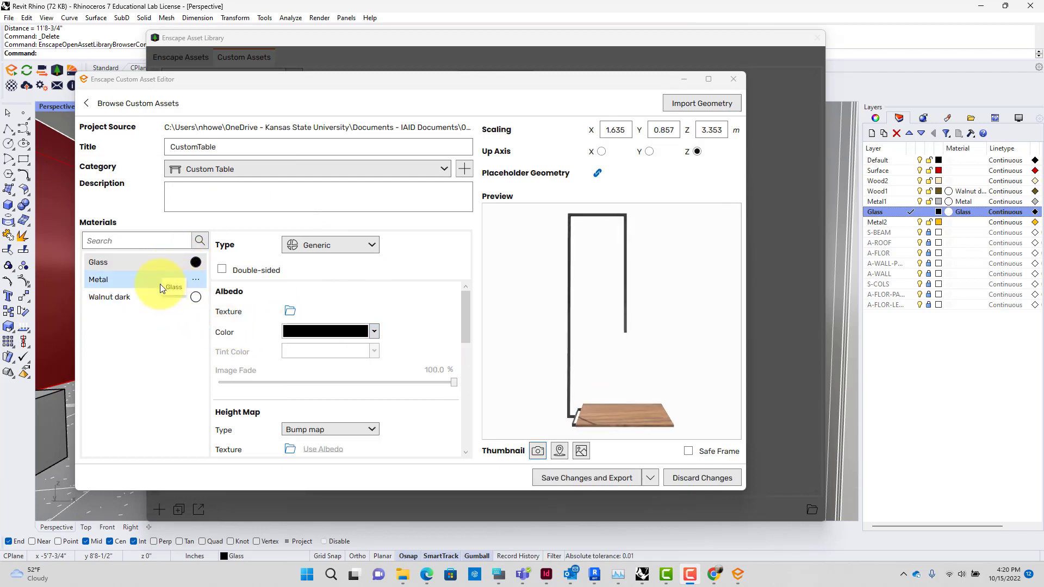
- Review the Glass material's type options and try a pink albedo color on it
click(326, 245)
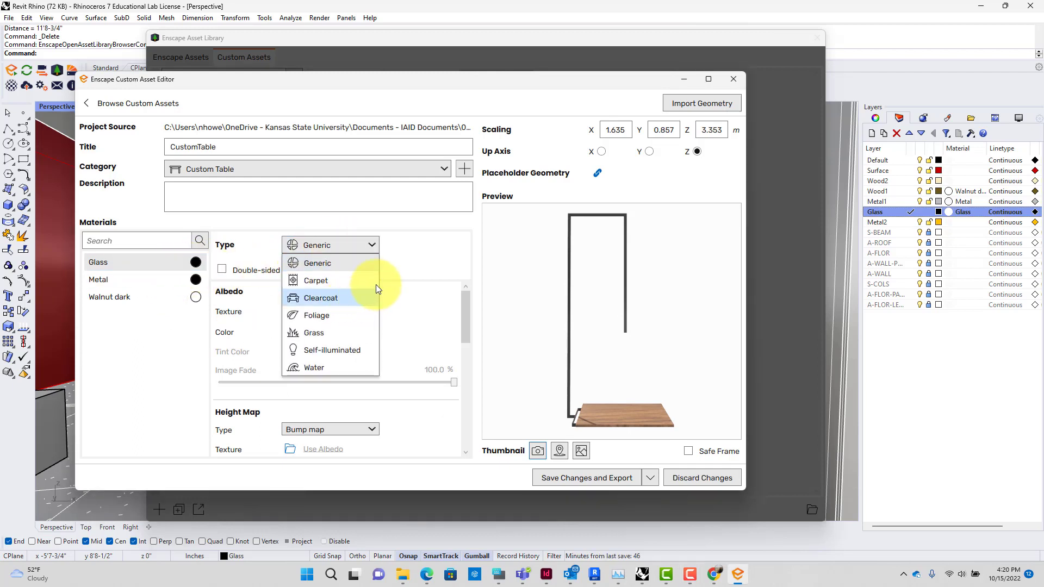
click(408, 239)
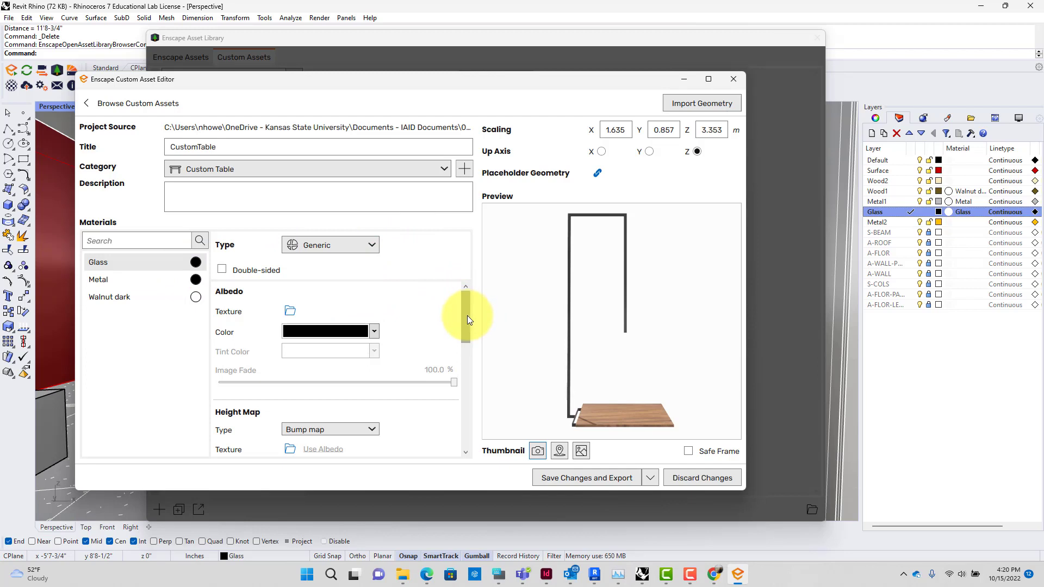
click(374, 331)
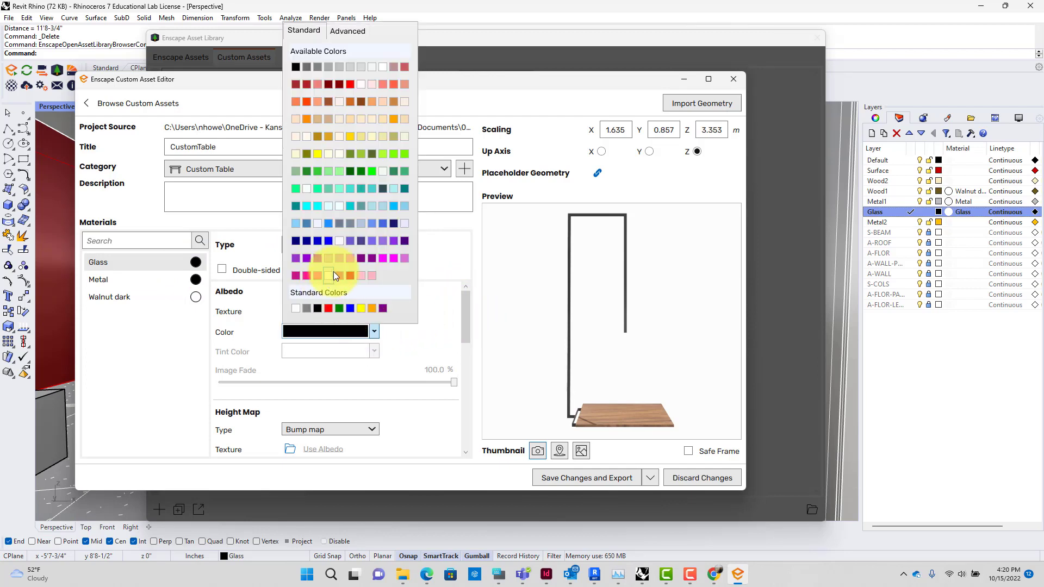
click(336, 273)
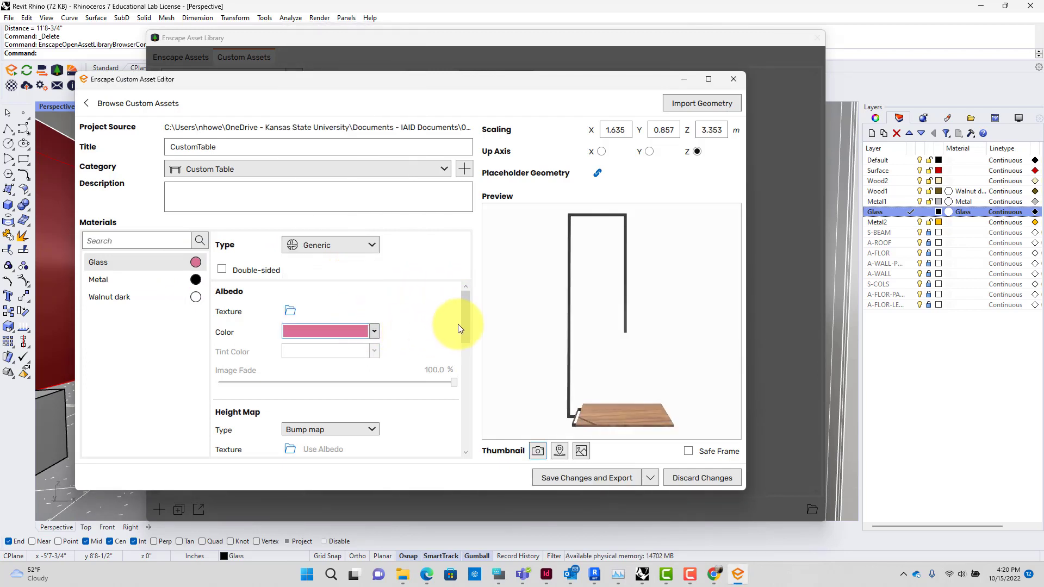
- Set the Glass material's albedo color to light blue and its transmittance opacity to 8.6 %
click(374, 331)
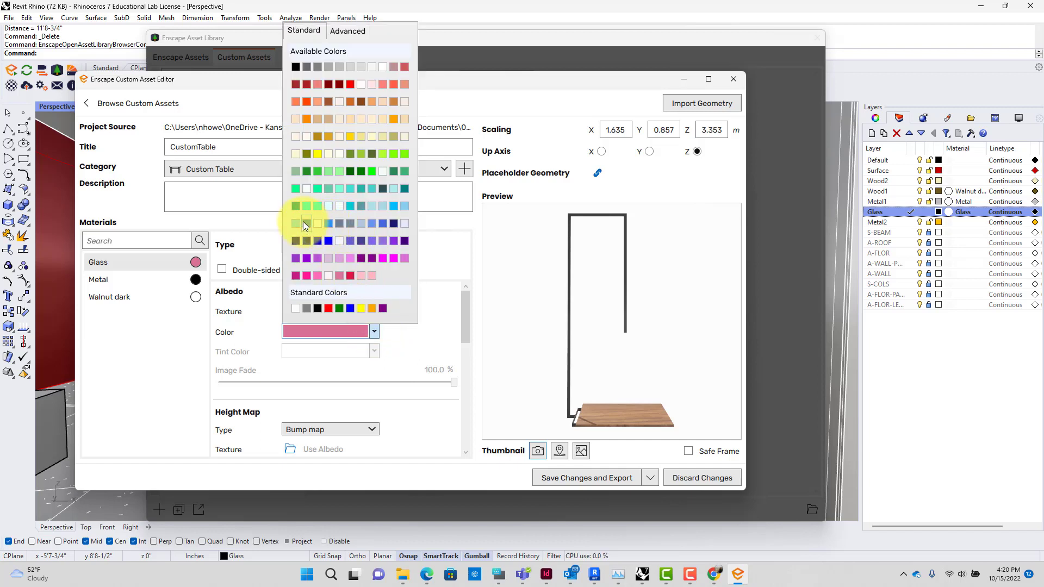
click(296, 223)
drag(468, 325, 494, 433)
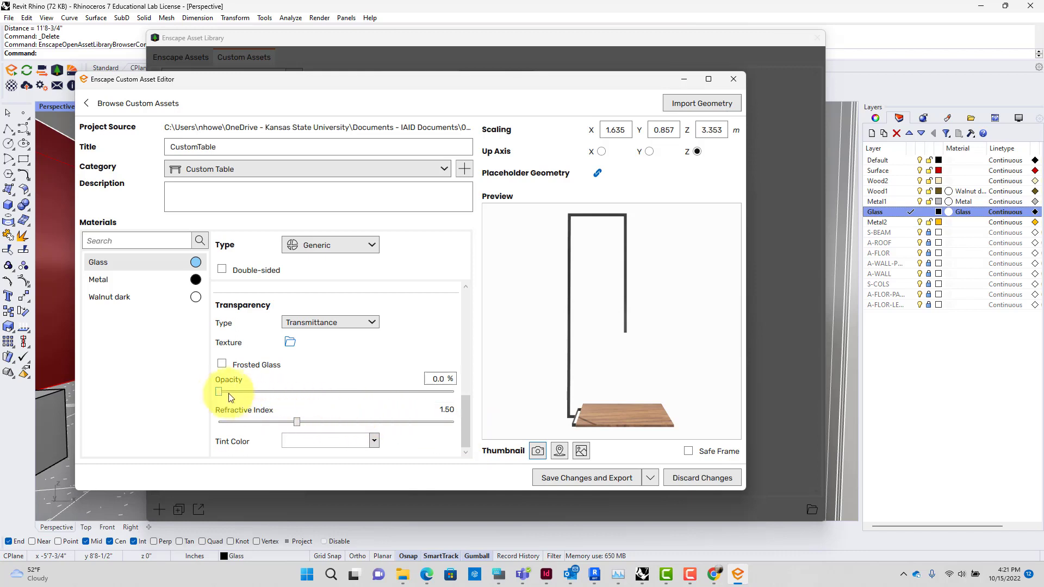
drag(229, 393, 239, 387)
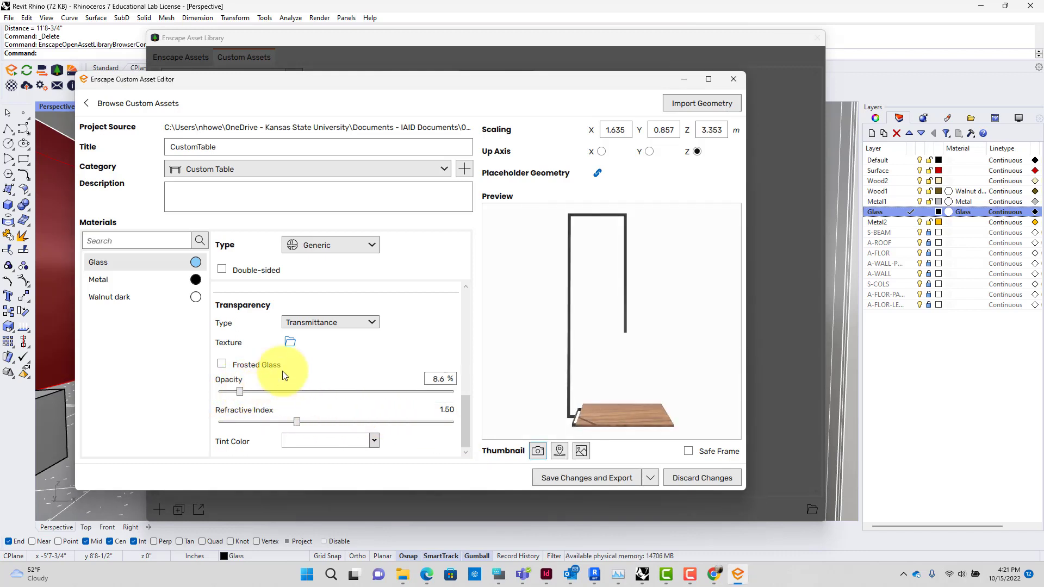
- Set the Glass material's transparency tint color to light blue and enable Frosted Glass
click(360, 321)
click(359, 320)
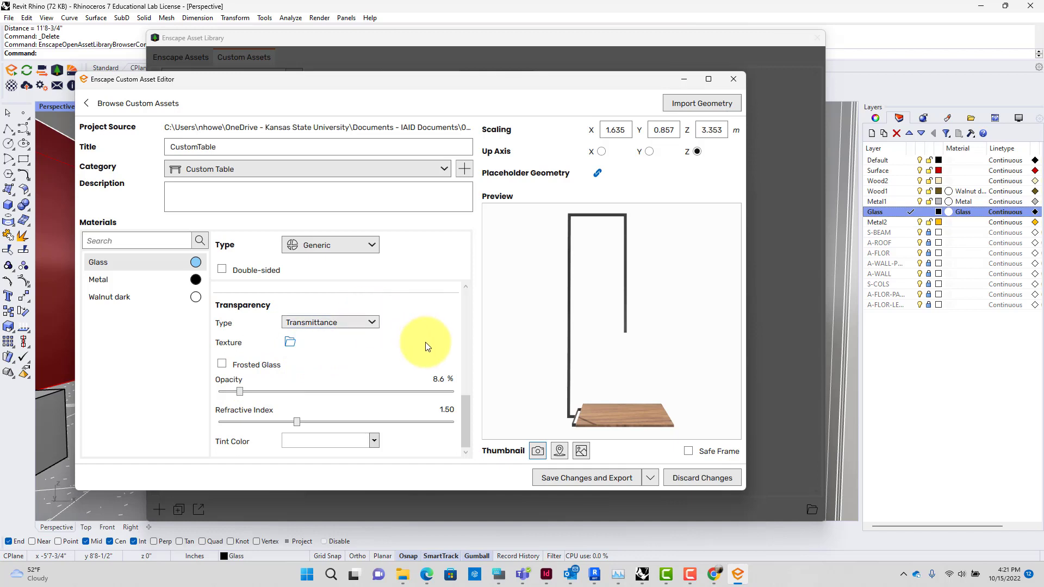
click(366, 442)
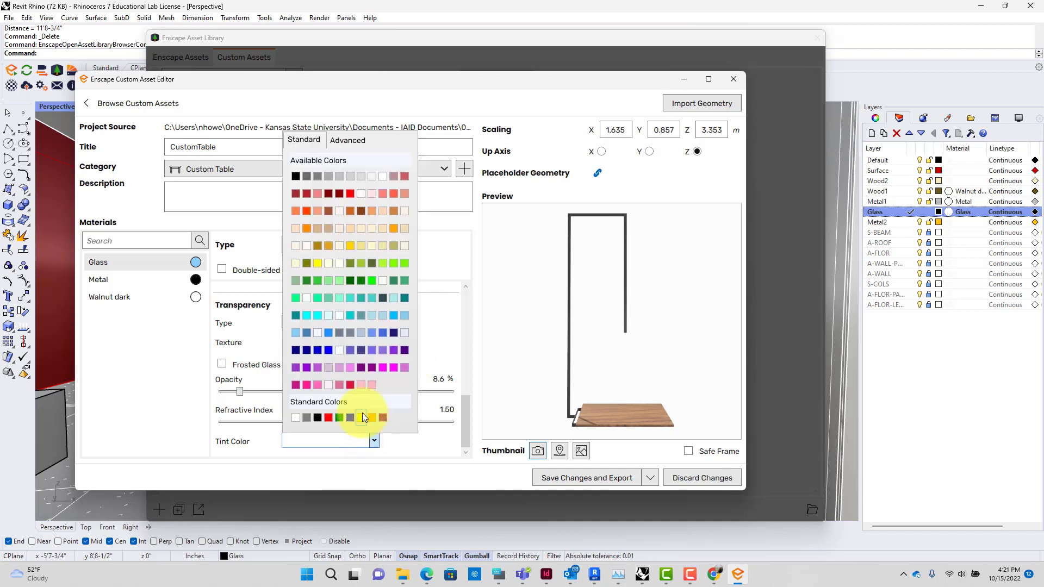
click(298, 334)
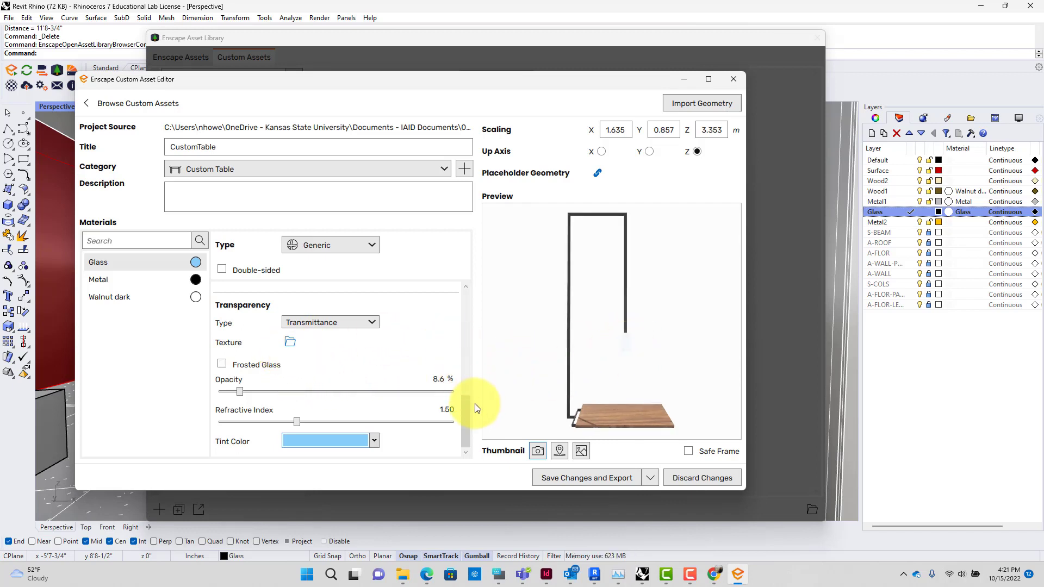
click(222, 363)
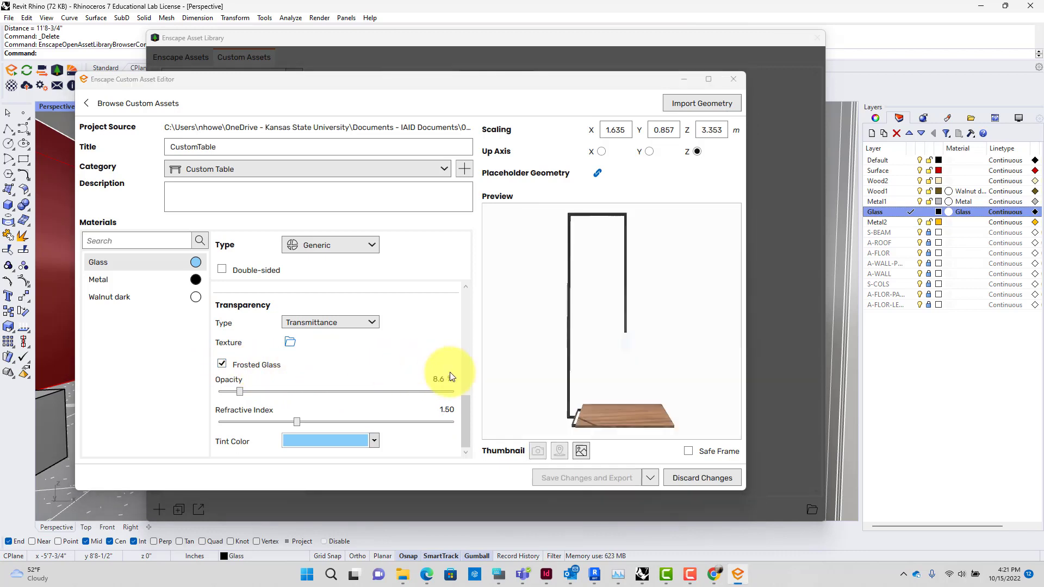
- Set the Metal material's albedo color to gray, its roughness to 45.0 % and its metallic value to 58.9 %
drag(462, 412, 468, 290)
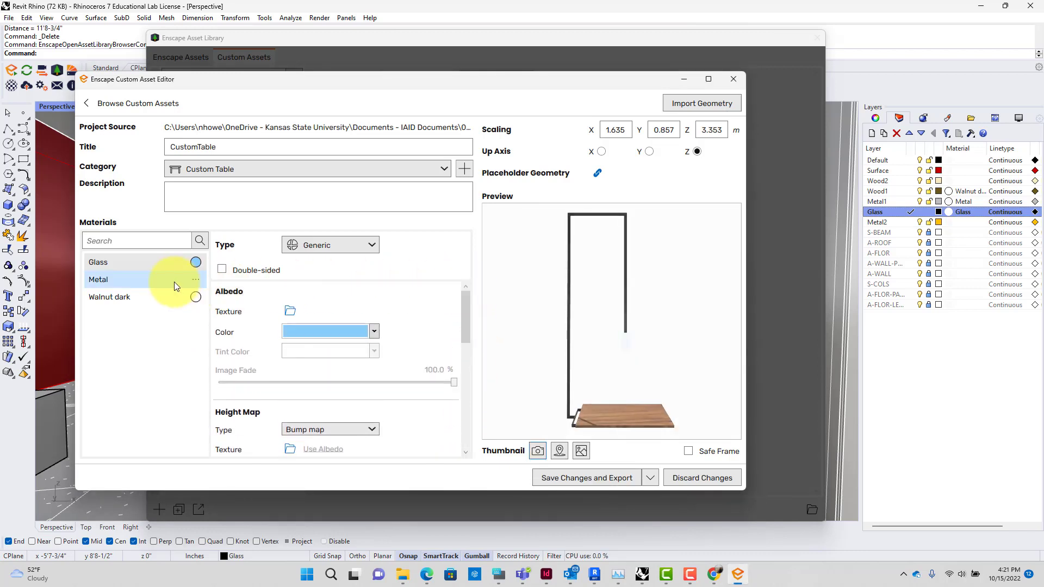
click(191, 281)
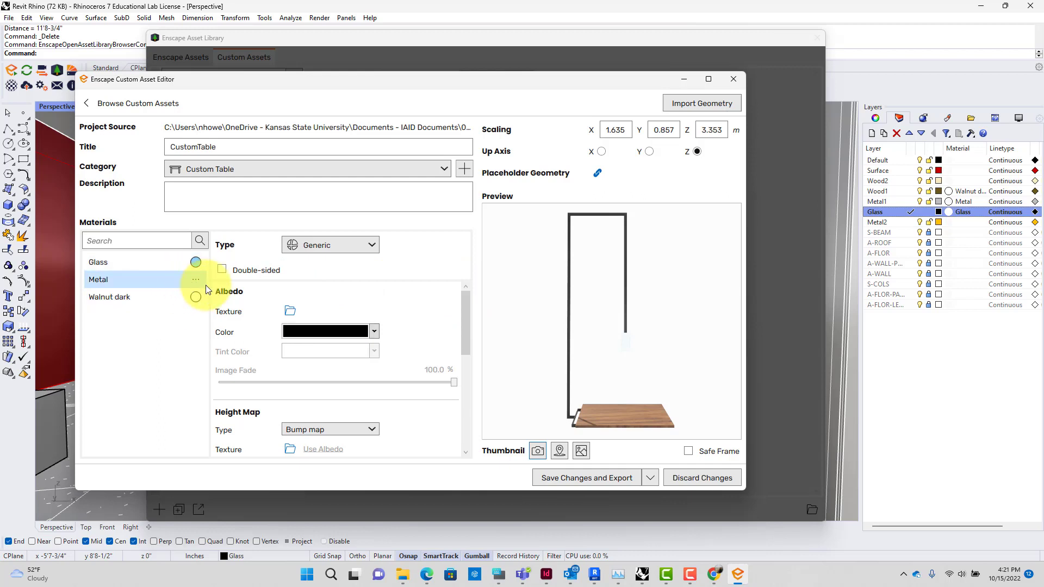
click(372, 332)
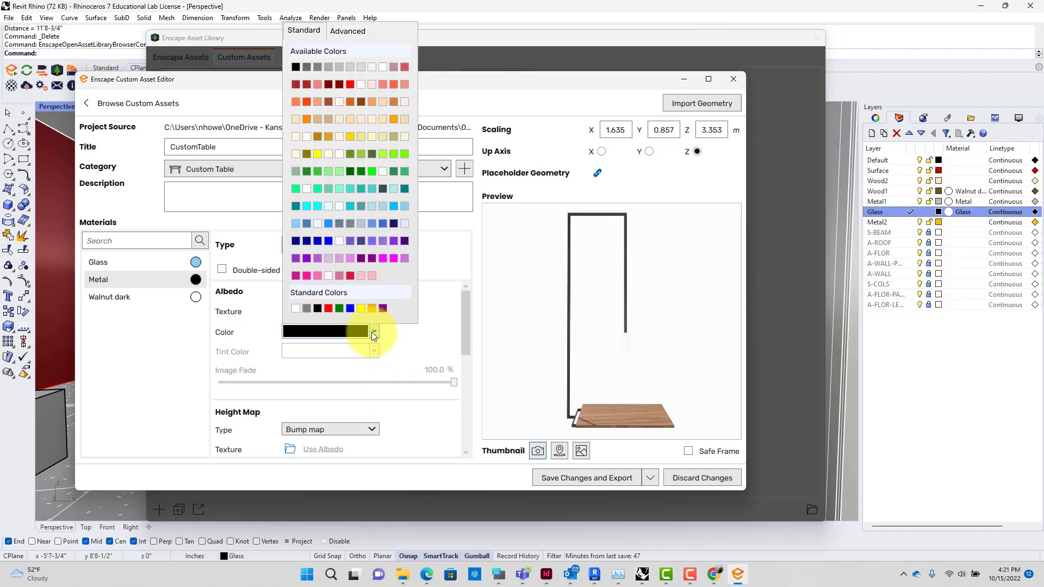
click(307, 308)
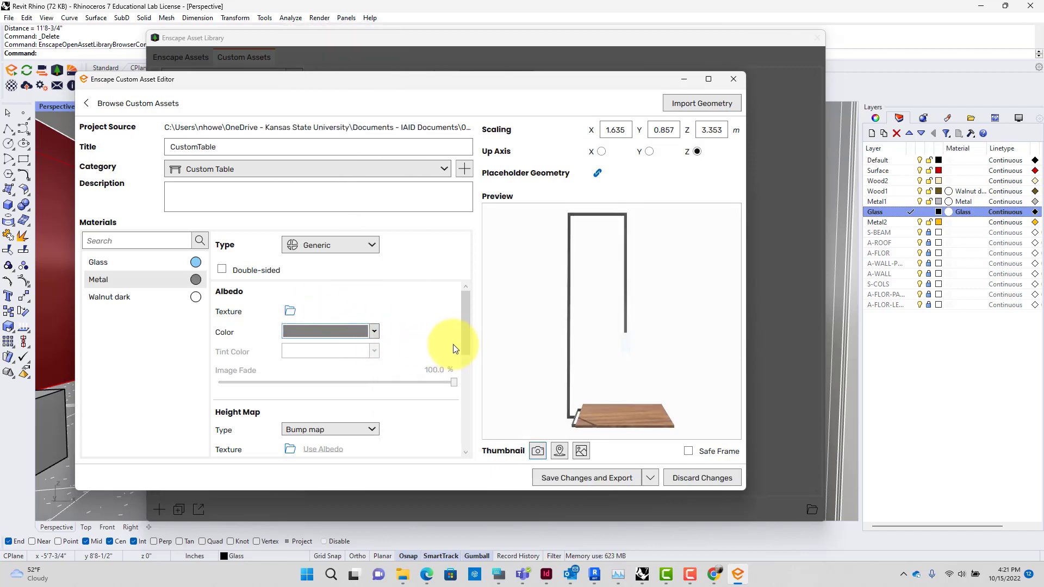
drag(462, 343, 474, 415)
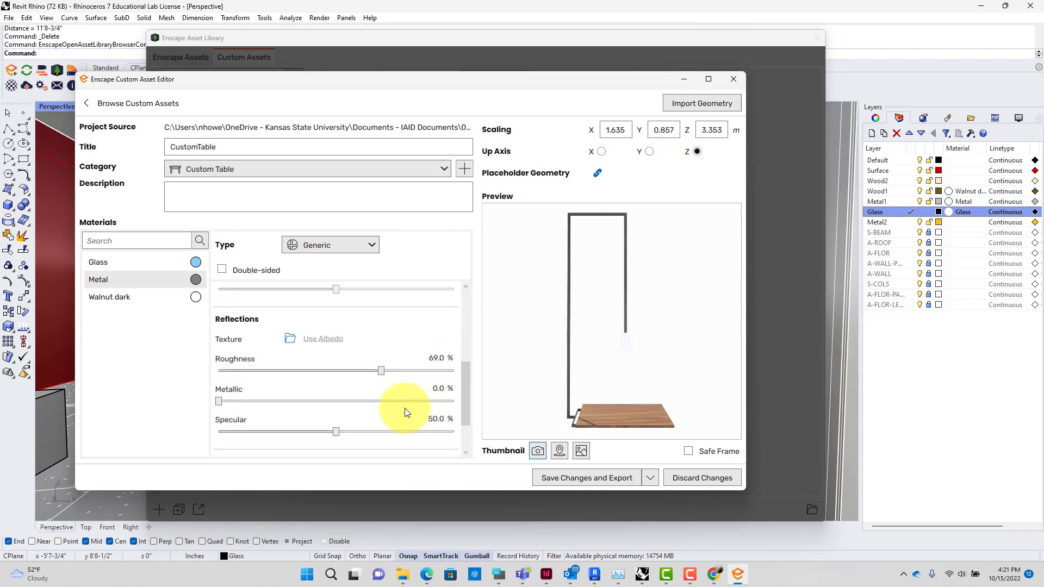
drag(219, 401, 324, 373)
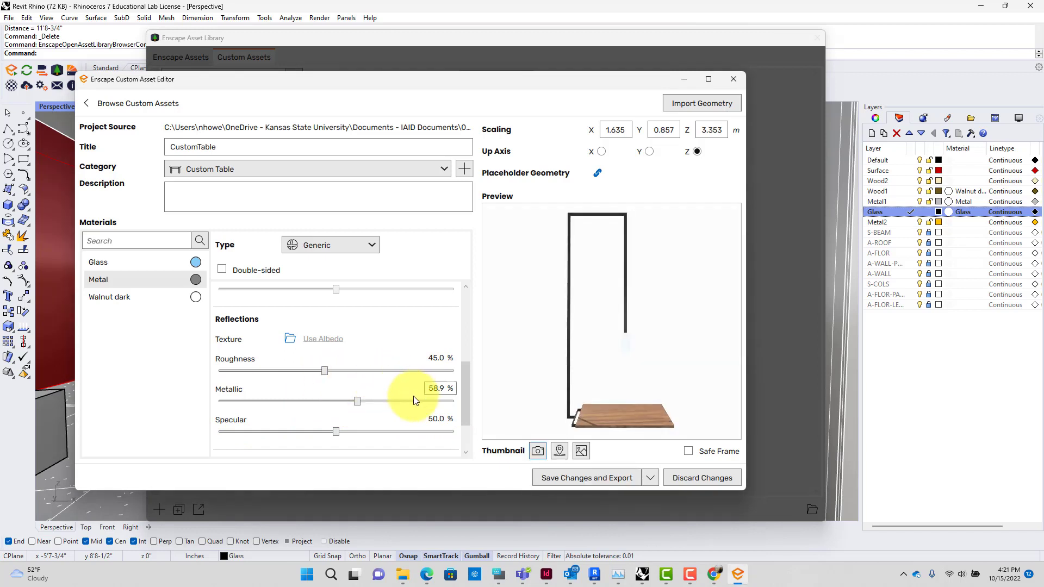
- Select the Walnut dark material and check its material package options
drag(464, 393, 458, 296)
click(197, 298)
right_click(198, 301)
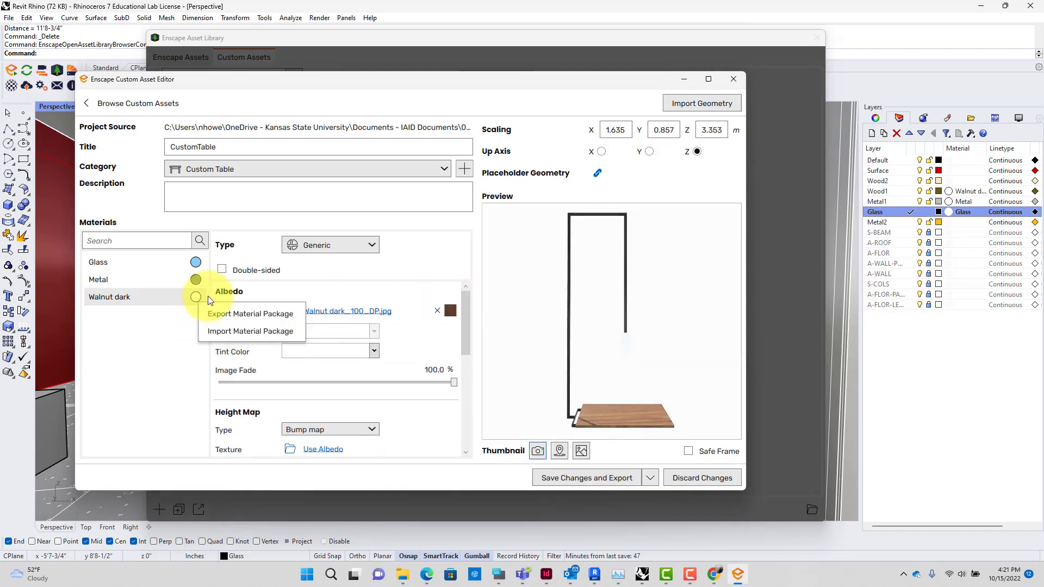
click(175, 299)
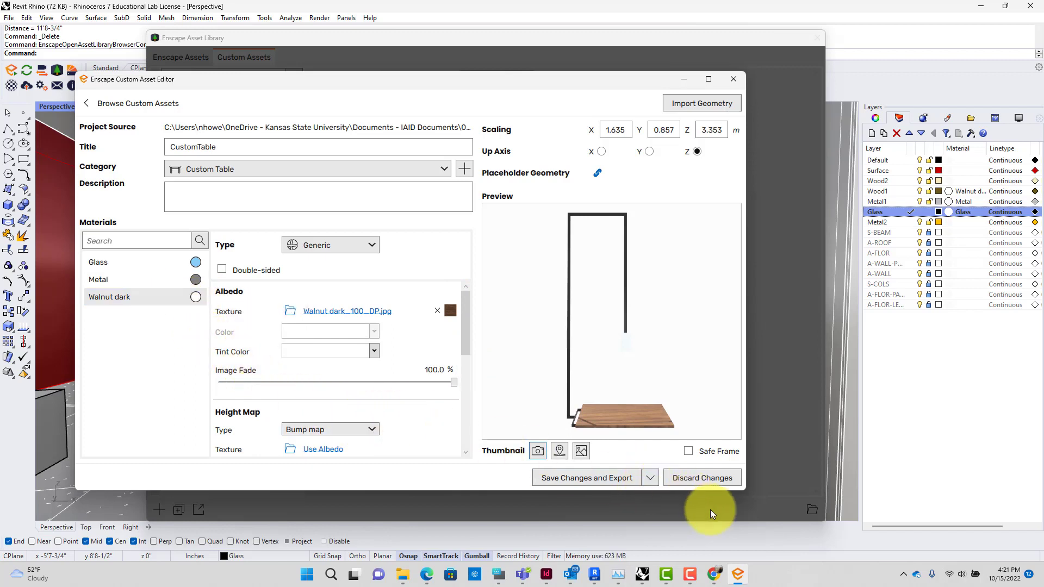
- Switch to Chrome and open the textures.com website
click(717, 574)
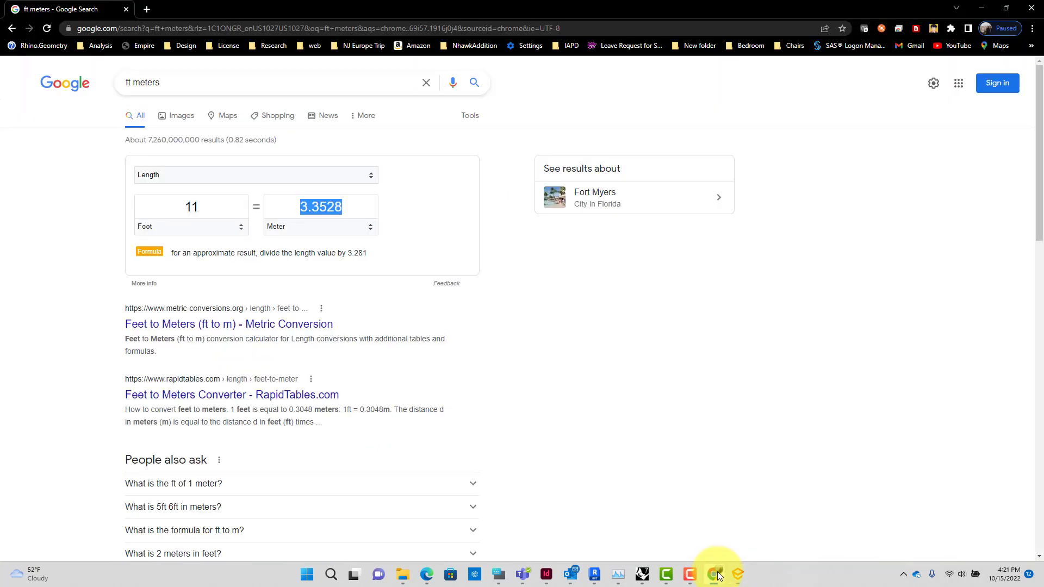
click(274, 27)
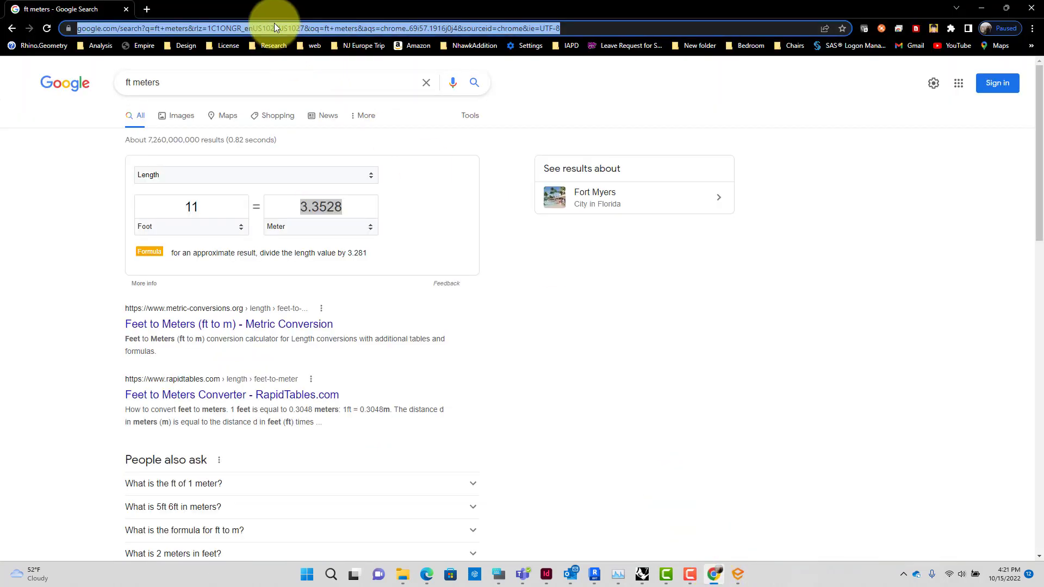
text(text)
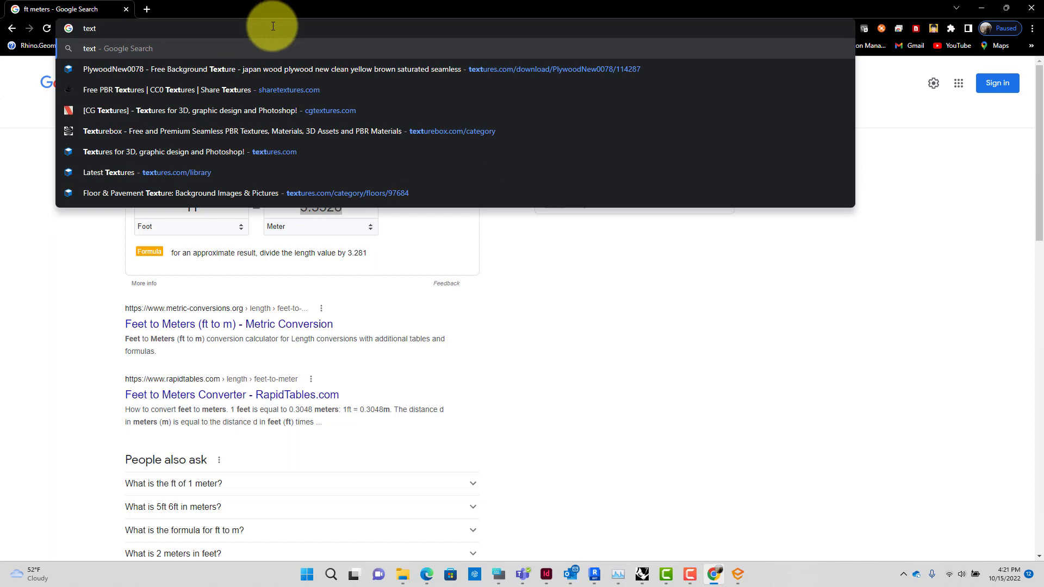
click(277, 150)
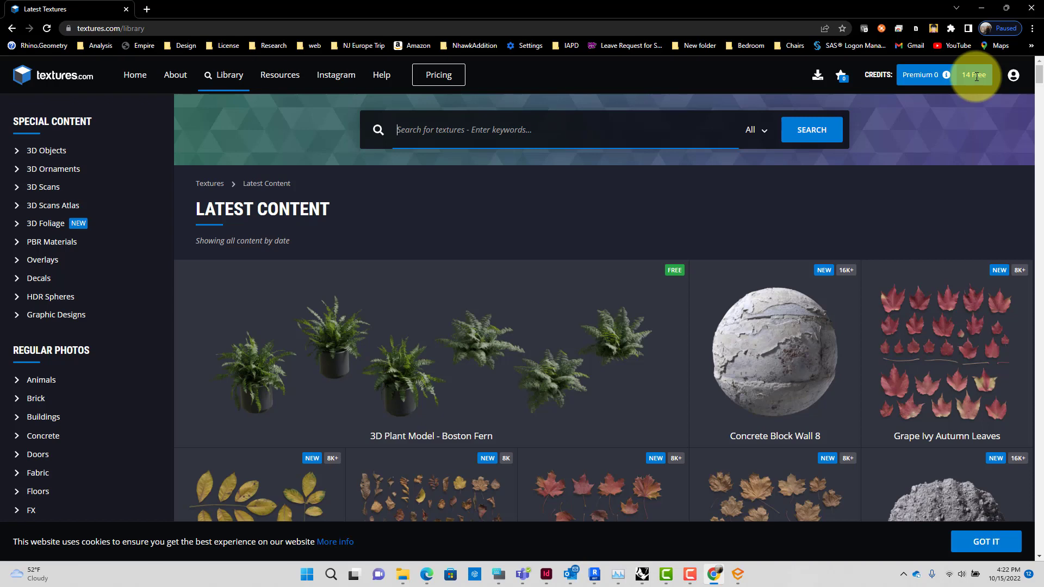
- Search the texture library for walnut
text(wal)
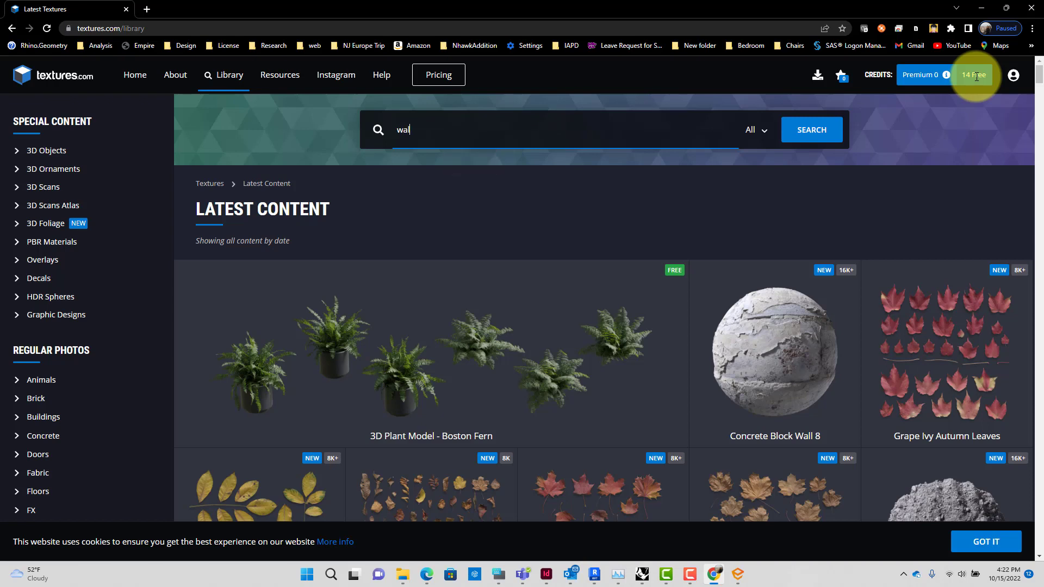
text(m)
key(BackSpace)
text(nut)
key(Return)
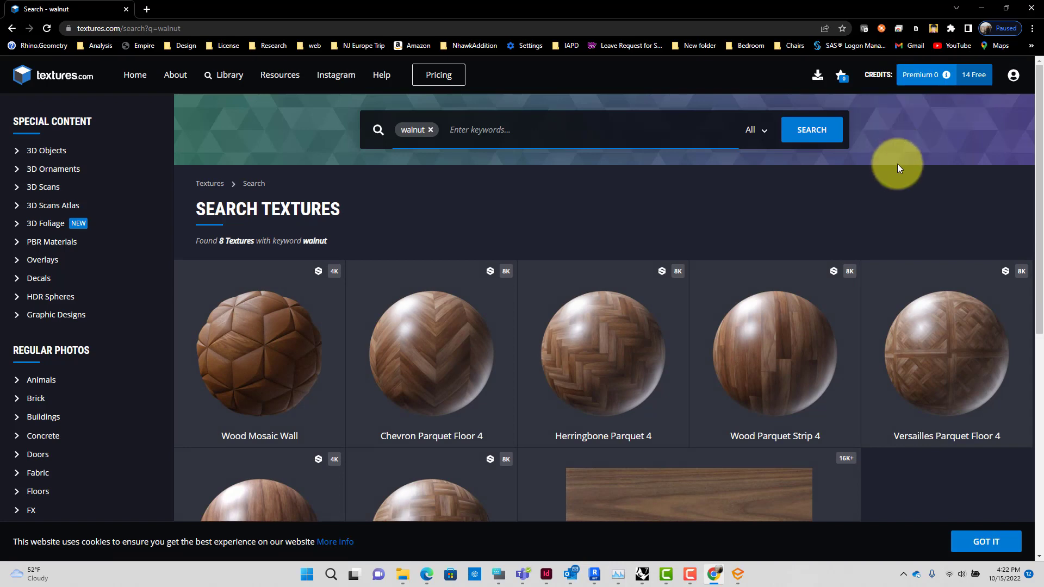
- Open the Walnut Veneer texture and examine the sizes offered for its flat maps
scroll(651, 194, down, 3)
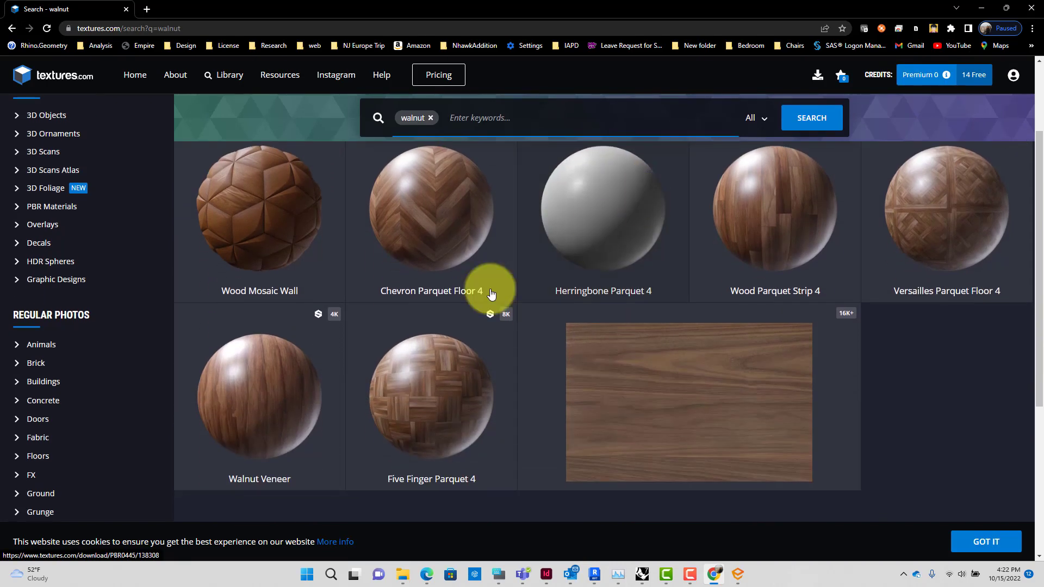
click(303, 379)
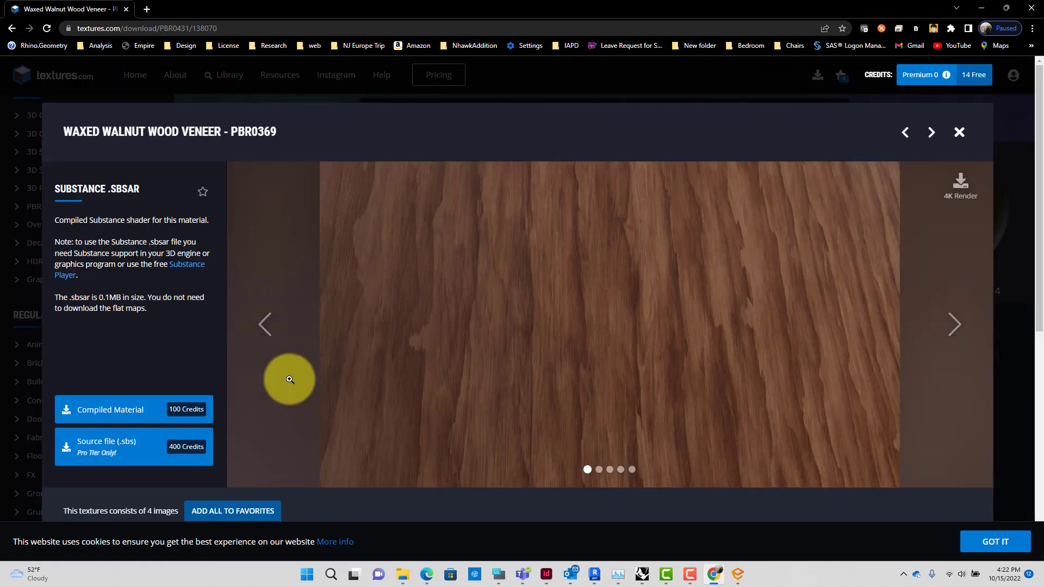
scroll(322, 366, down, 2)
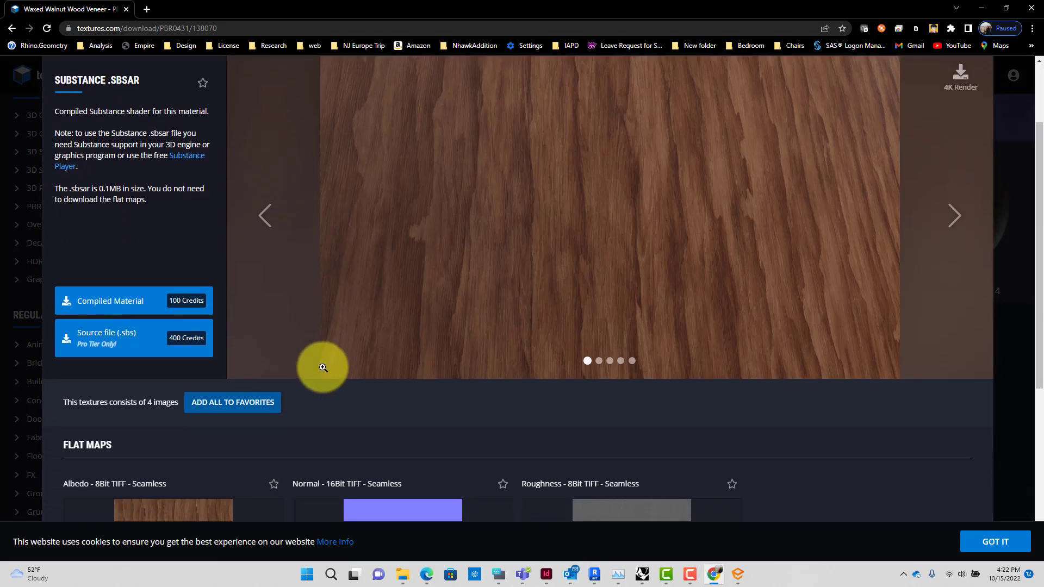
scroll(323, 367, down, 3)
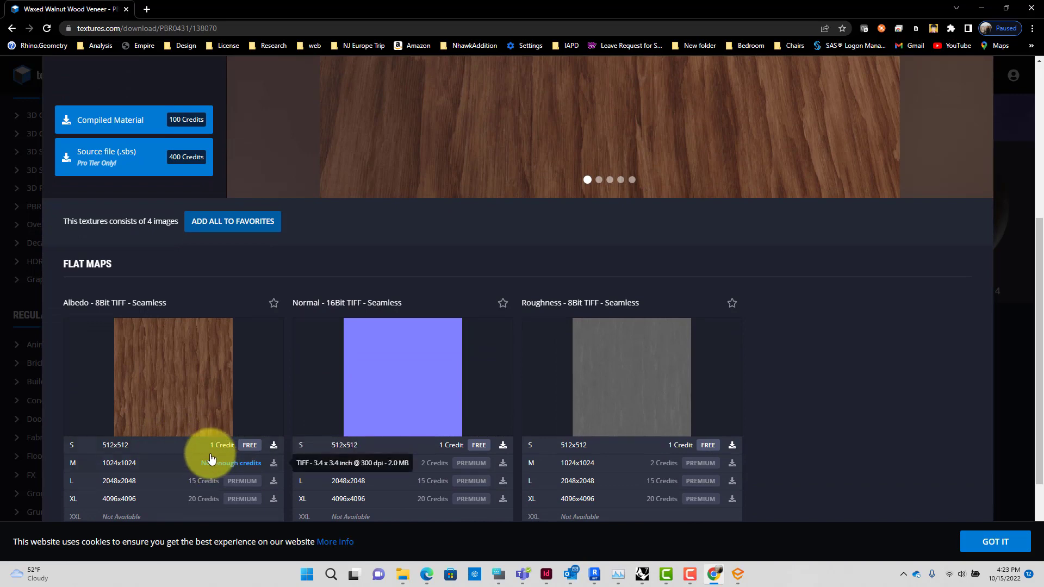
mouse_move(206, 435)
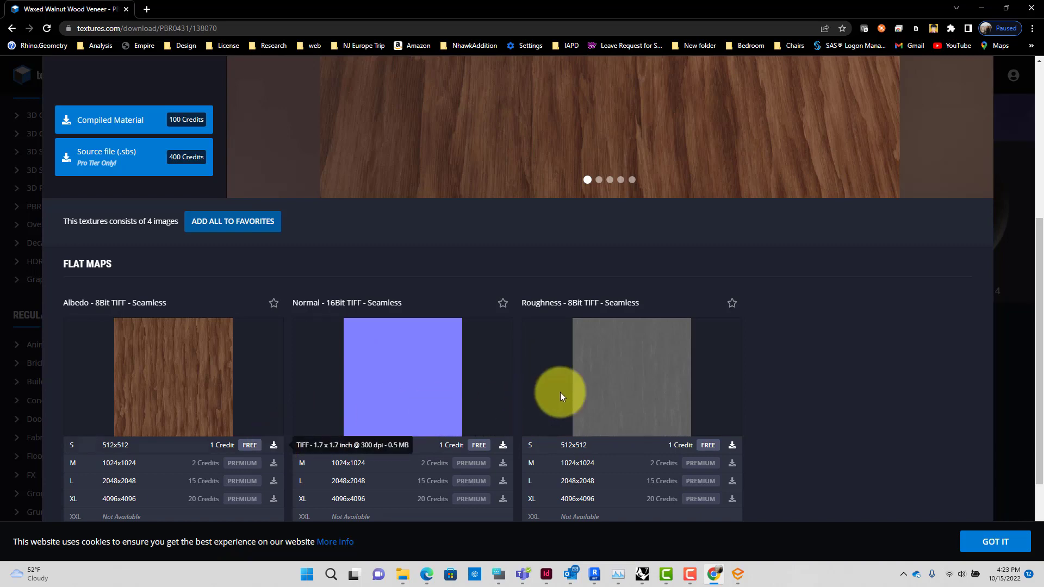
- Download the 512x512 roughness and albedo maps of the walnut veneer into the Materials folder
click(732, 446)
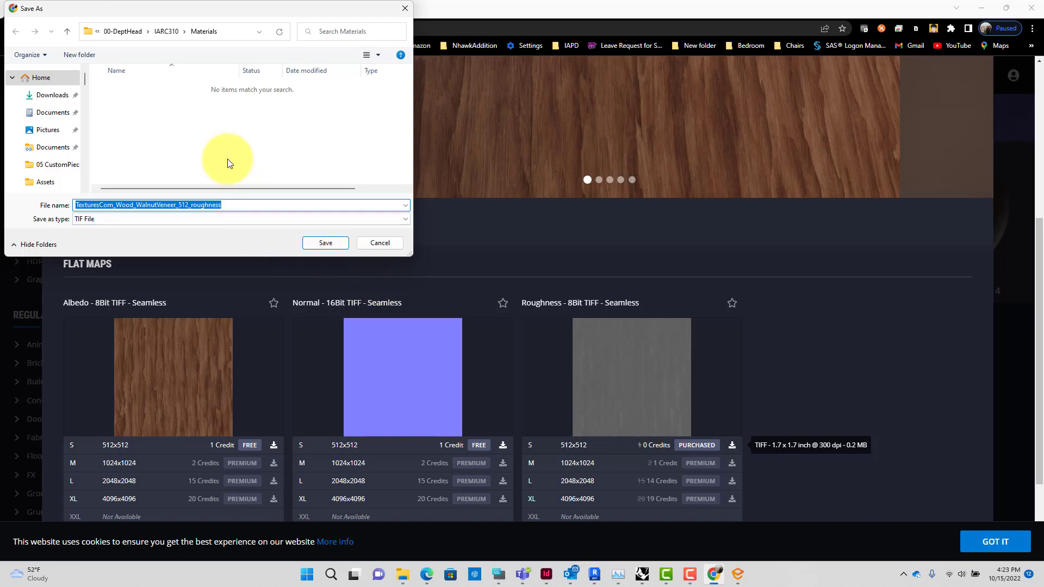
click(336, 243)
click(274, 445)
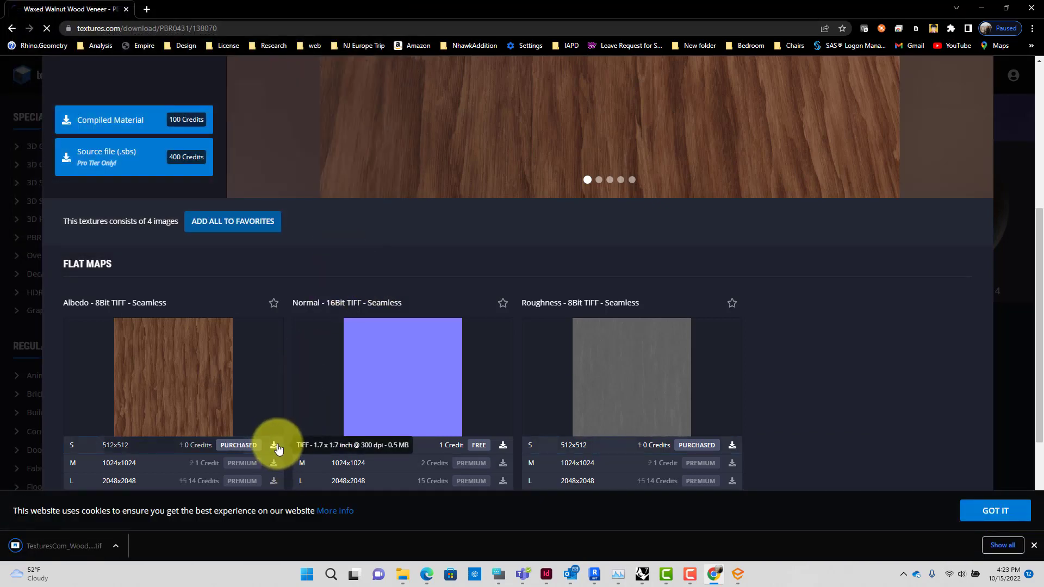
click(324, 242)
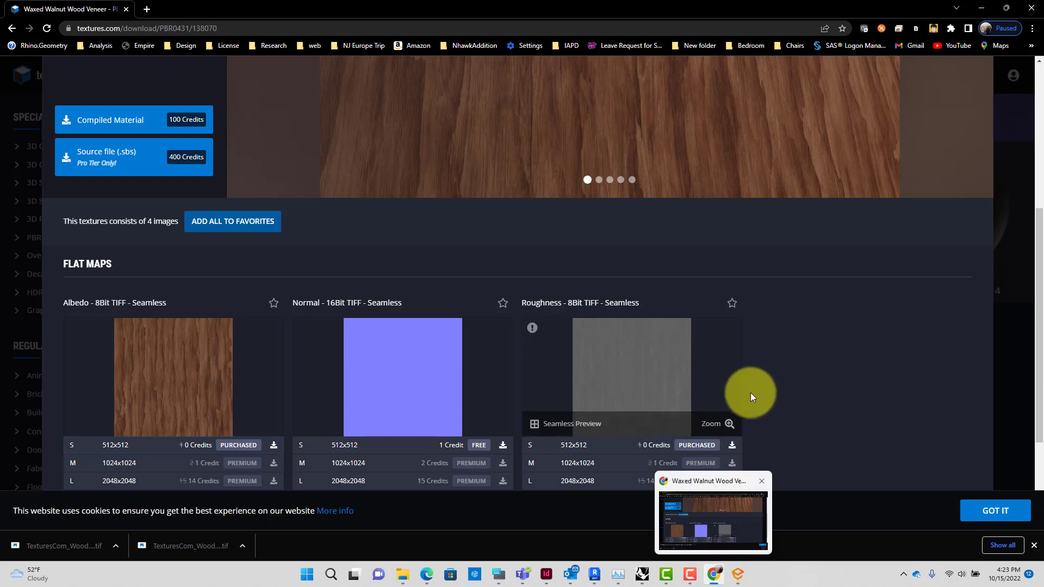
scroll(753, 391, up, 5)
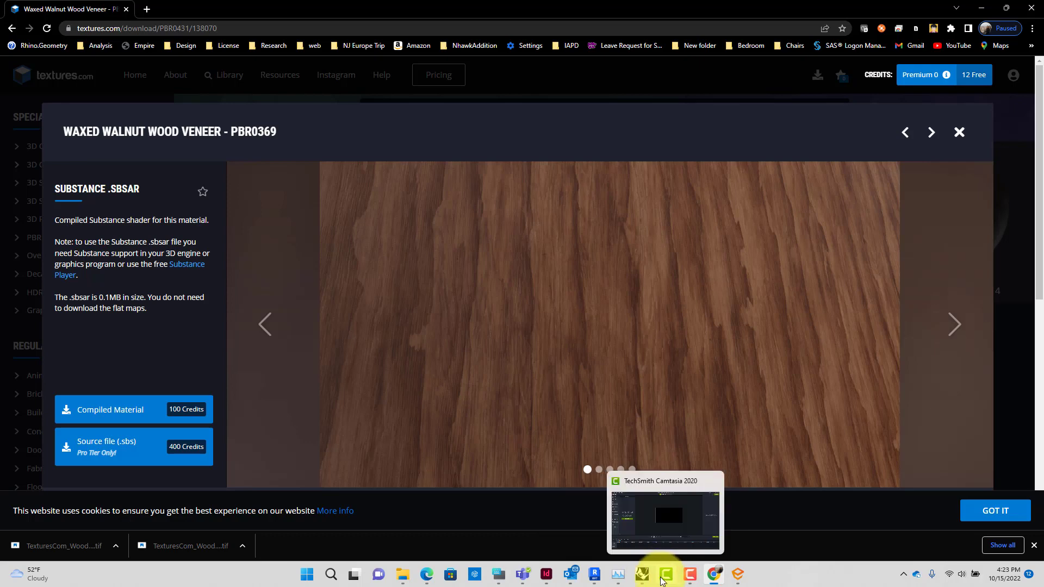
- Return to the Enscape Custom Asset Editor and reuse the Walnut dark albedo texture as its bump map
click(736, 575)
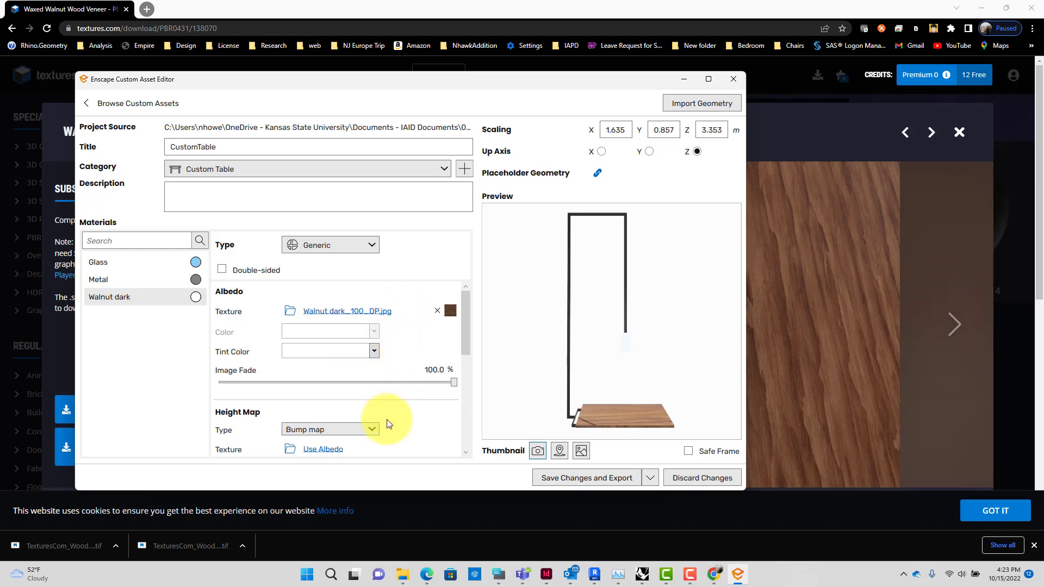
scroll(384, 428, down, 1)
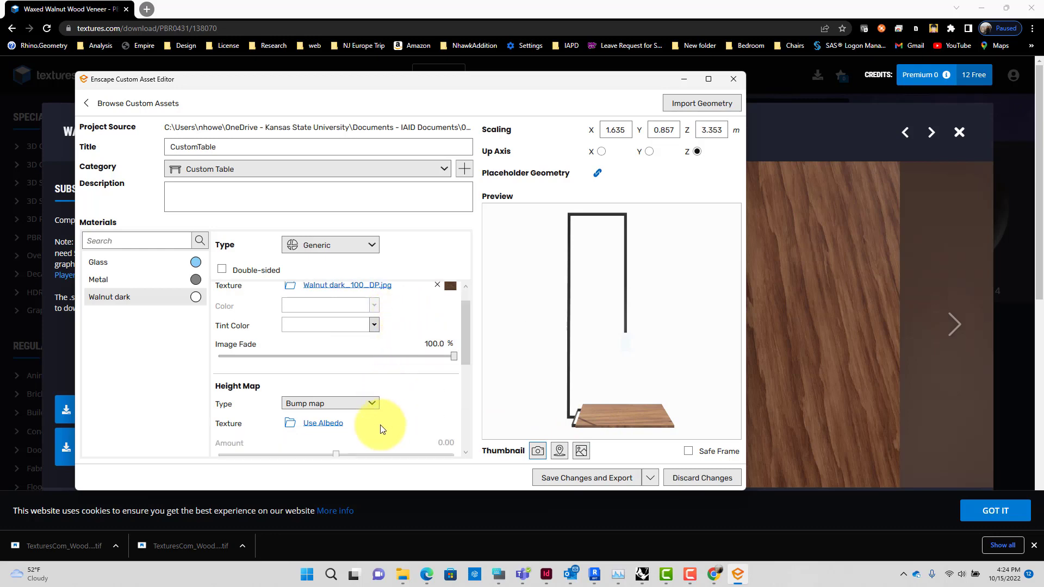
click(333, 426)
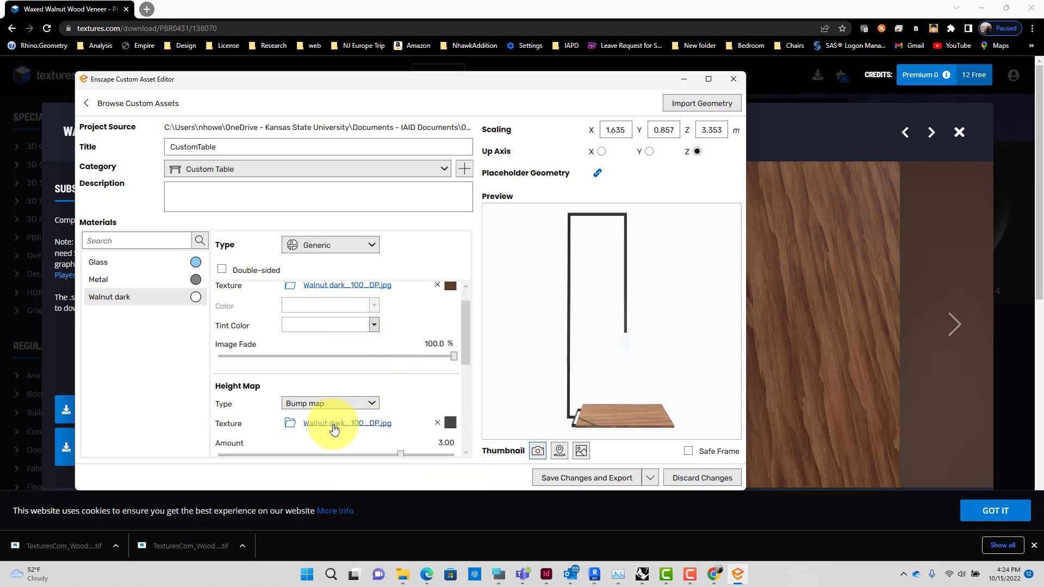
- Compare the Walnut dark material's bump and albedo textures, then return to the material settings
click(373, 423)
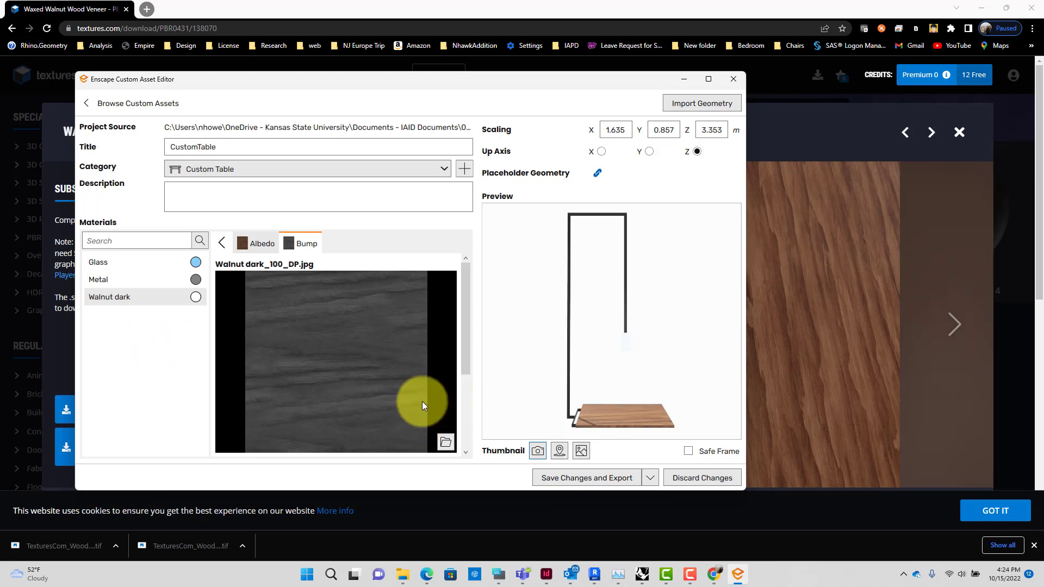
click(258, 242)
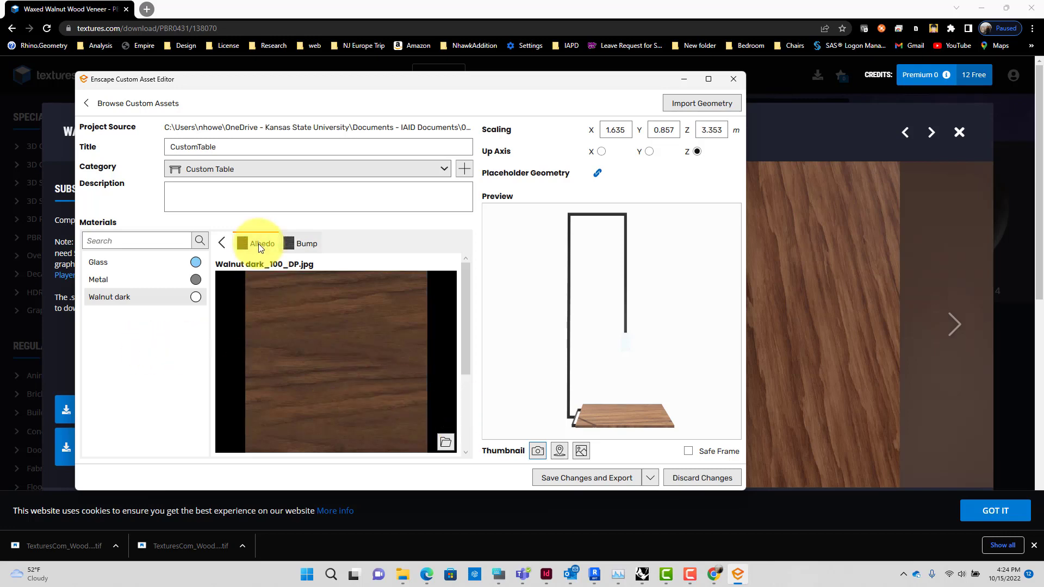
click(305, 246)
click(222, 243)
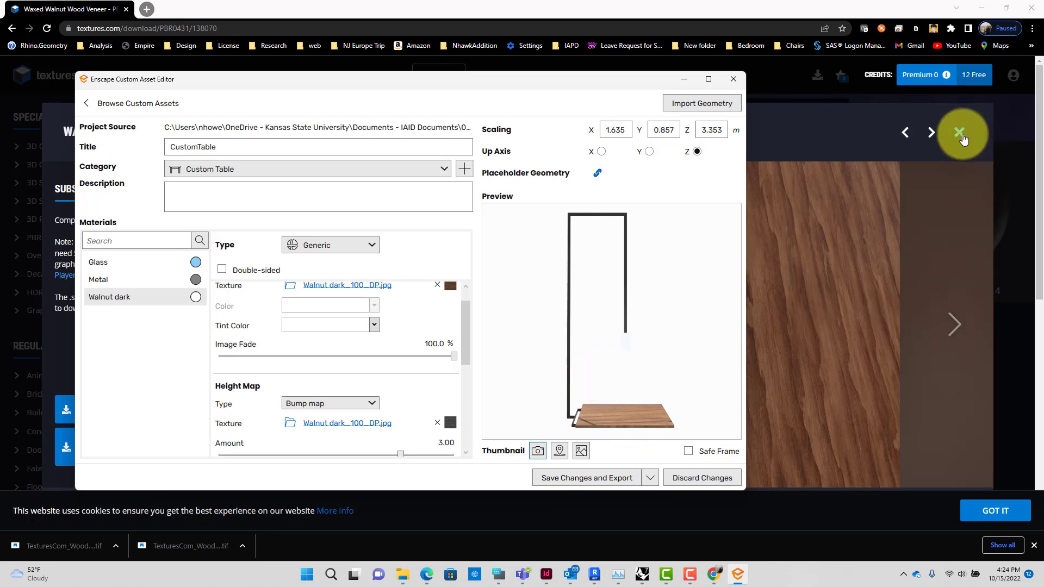
- Save and export the CustomTable asset, and close the Custom Asset Editor
click(609, 477)
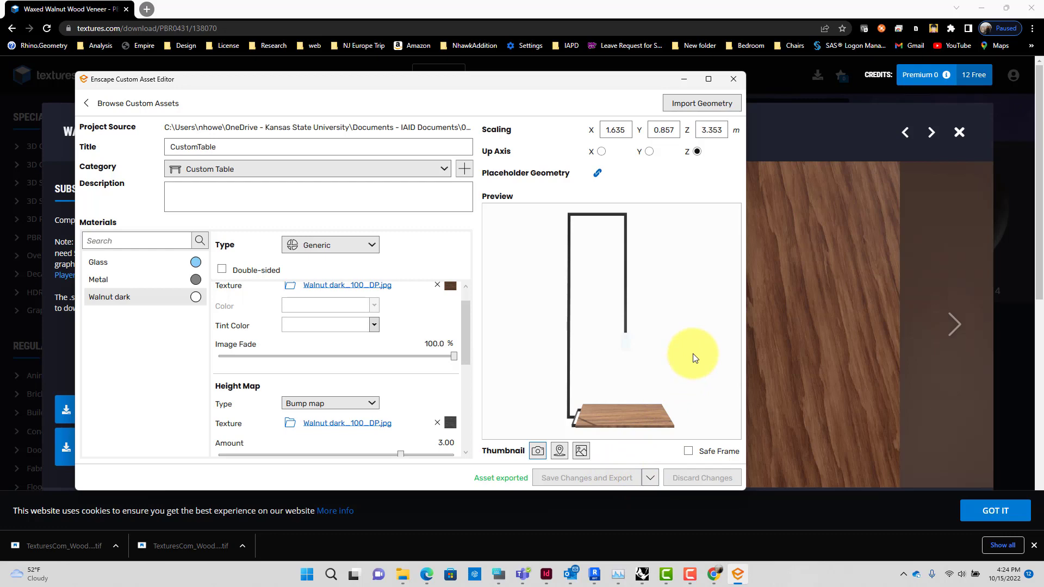
click(735, 79)
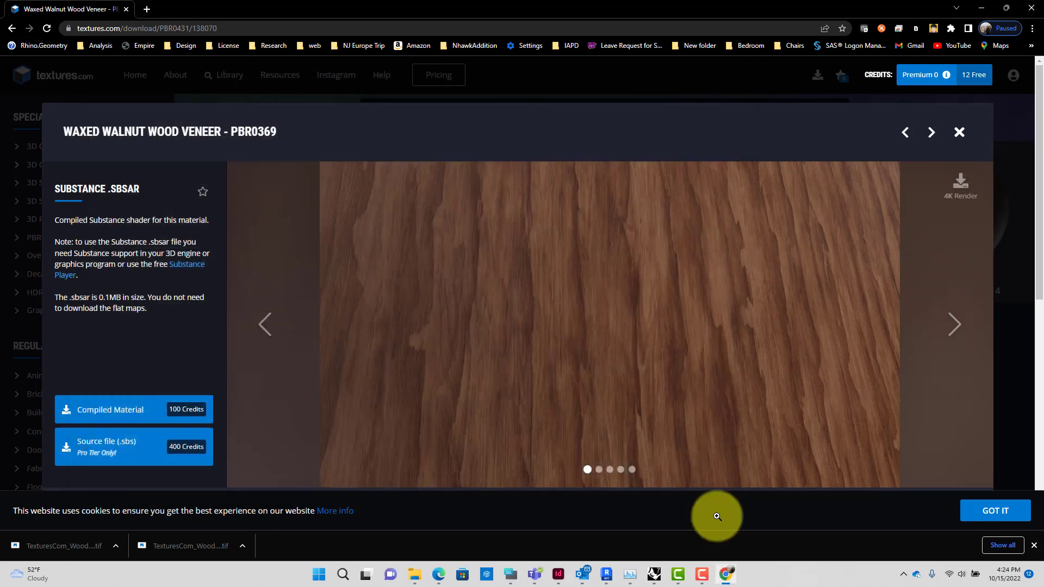
- Switch to Rhino, check the custom table in the Enscape Asset Library and move the library window off the model view
click(655, 571)
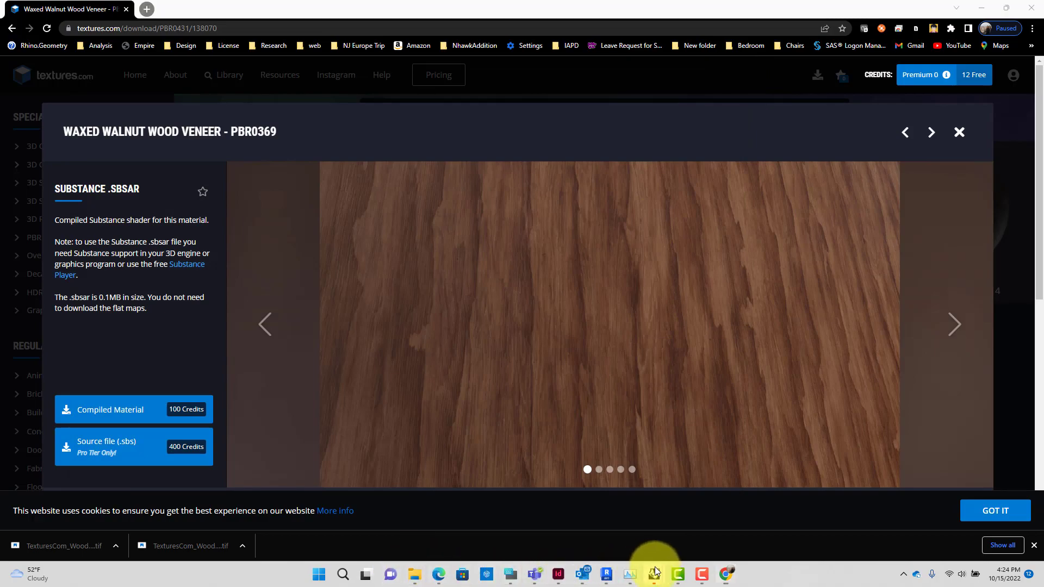
click(690, 527)
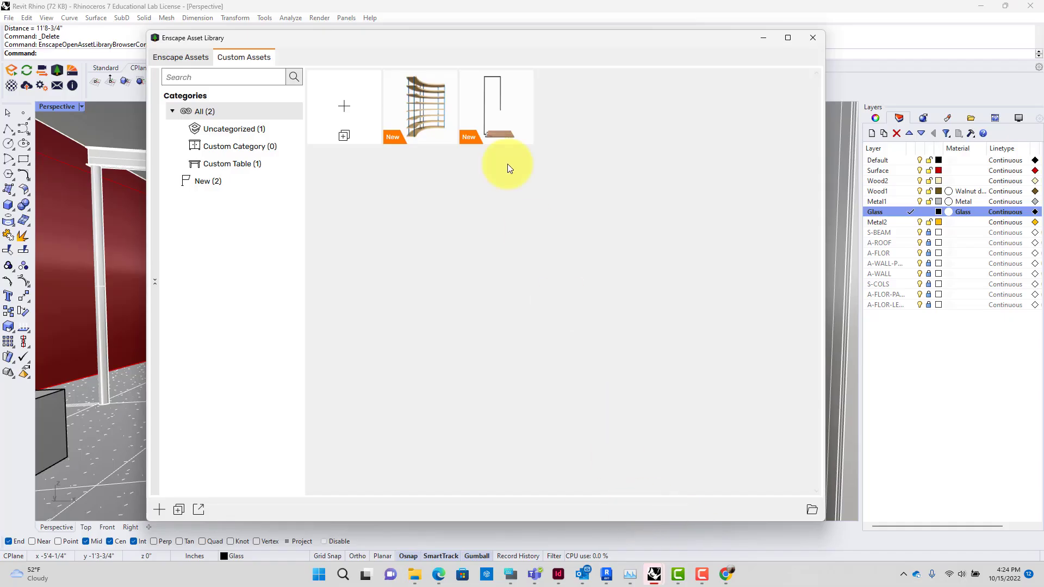
mouse_move(497, 118)
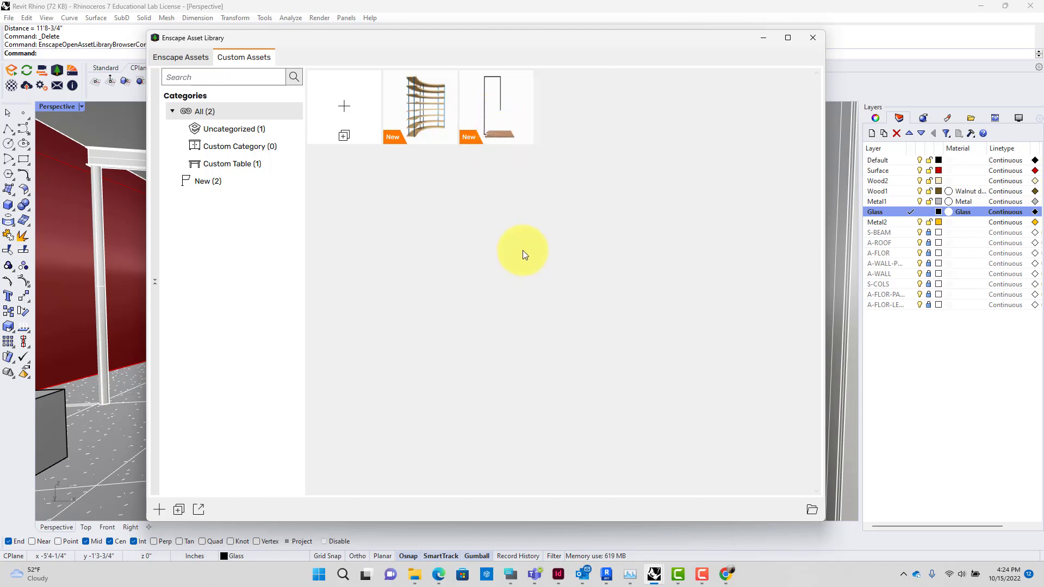
click(123, 280)
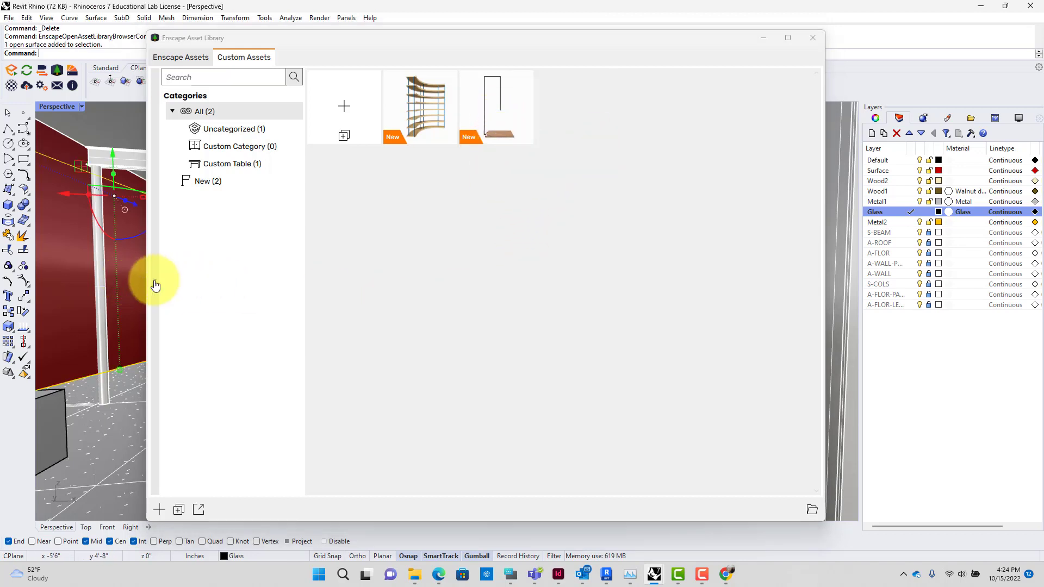
drag(726, 45, 185, 116)
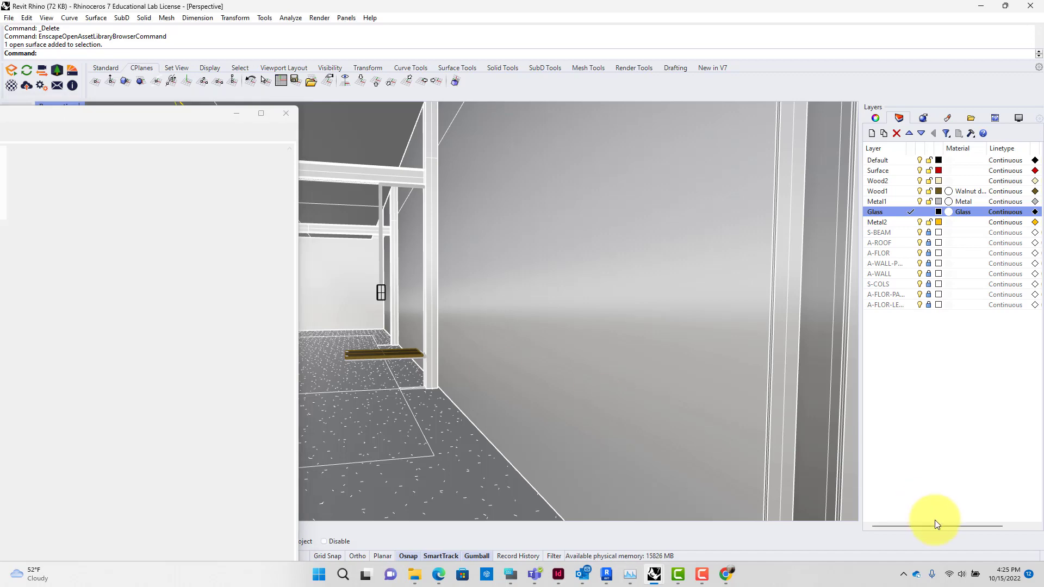
- Switch to Revit and reset the temporary hide/isolate in the 3D view, saving the project at the reminder
mouse_move(605, 572)
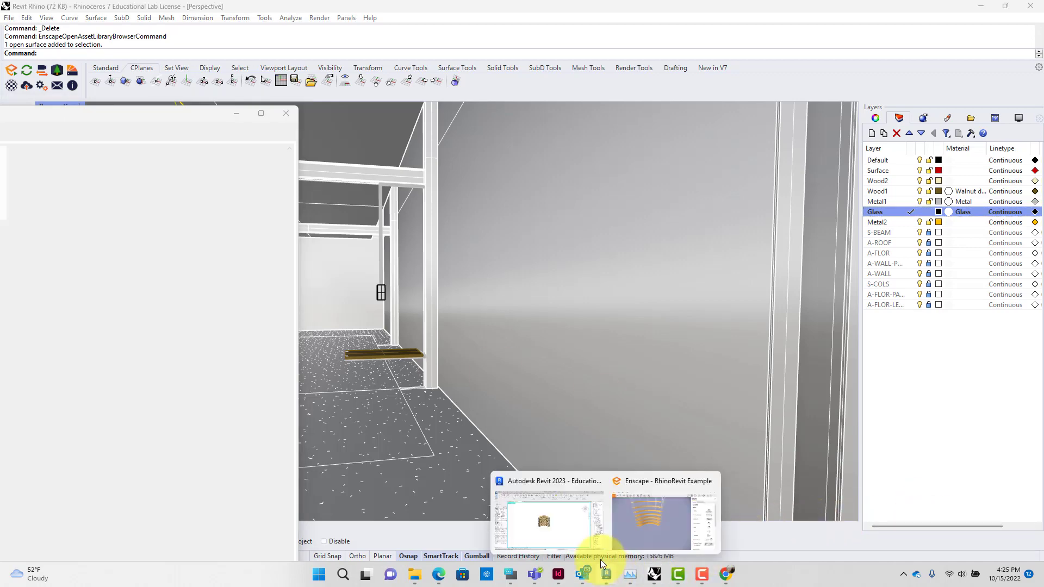
click(567, 524)
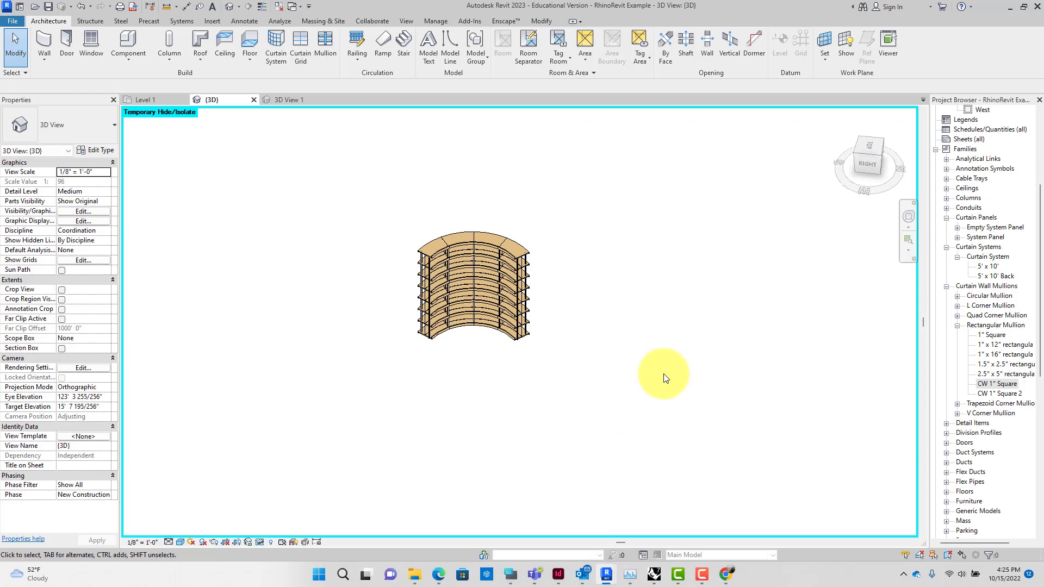
click(260, 543)
click(298, 530)
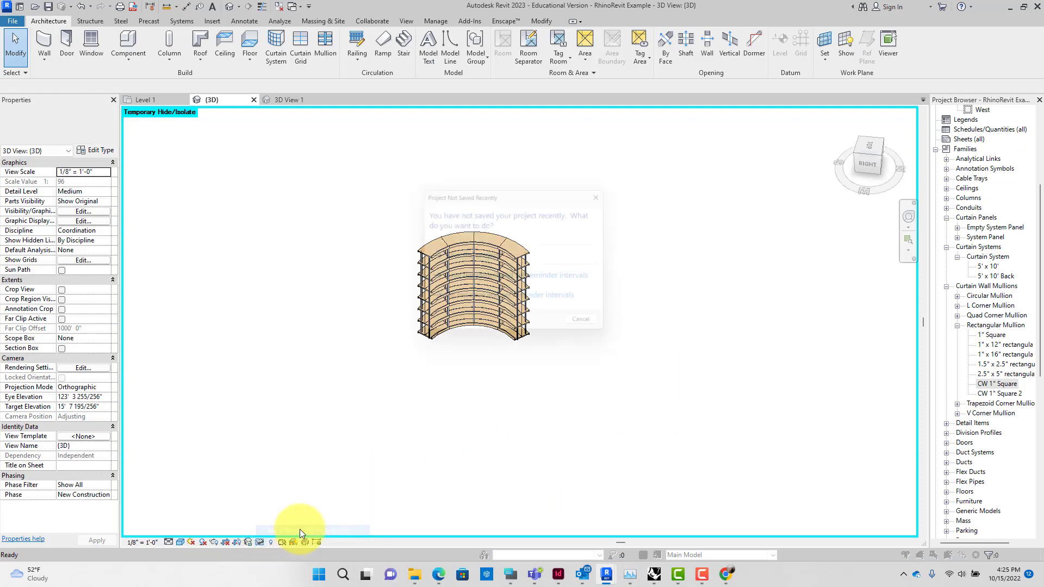
click(488, 259)
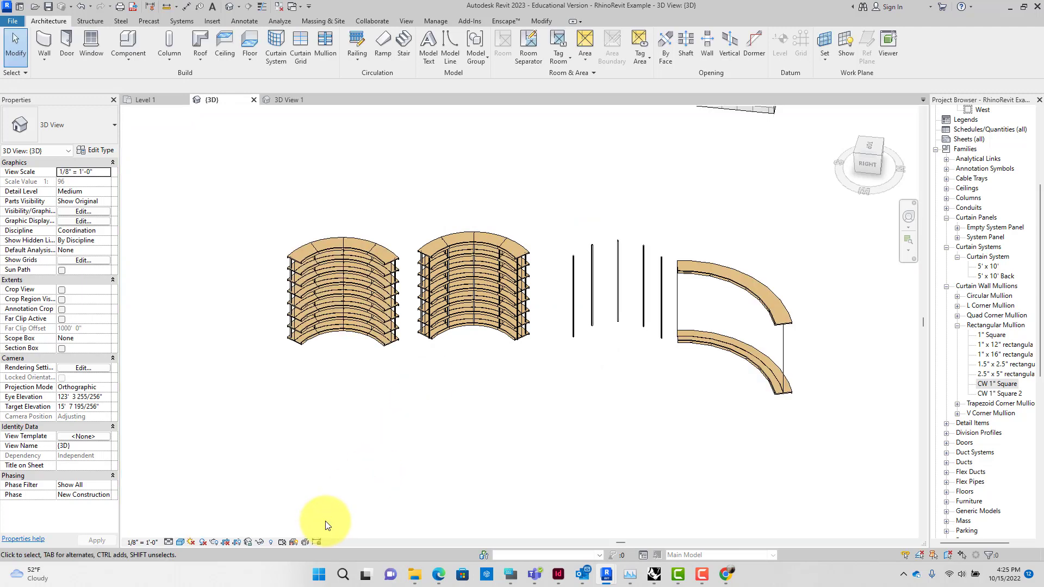
- Open the Level 1 floor plan and bring the interior beside the curved shelving wall into view
scroll(657, 396, down, 5)
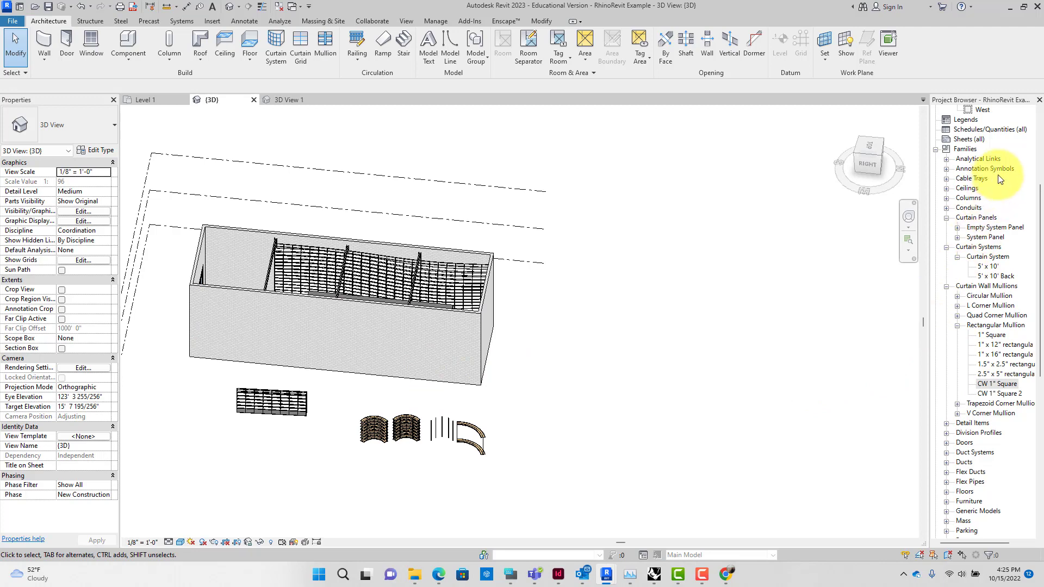
scroll(1042, 162, up, 1)
scroll(1042, 166, up, 3)
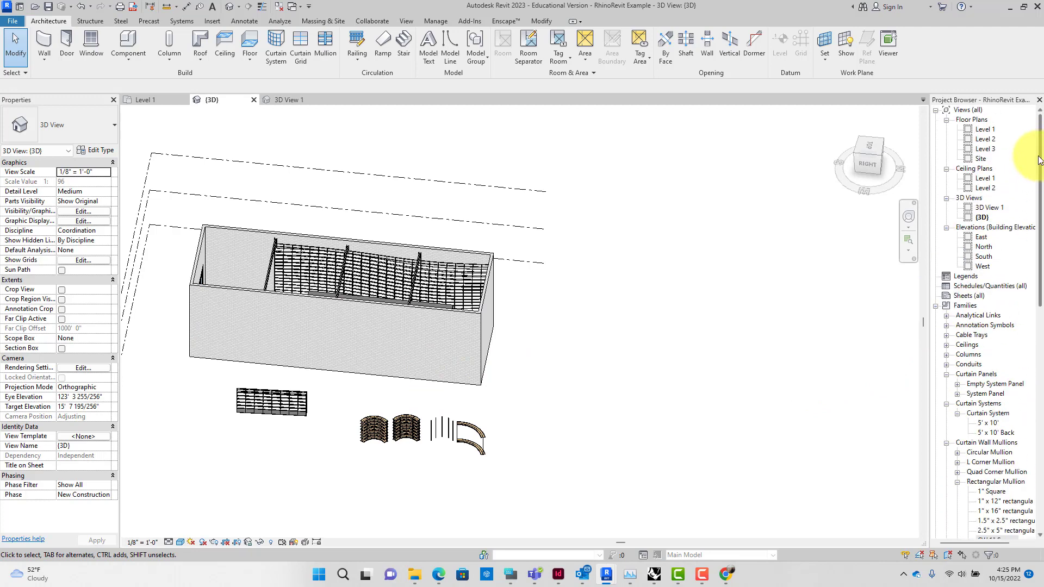
click(974, 129)
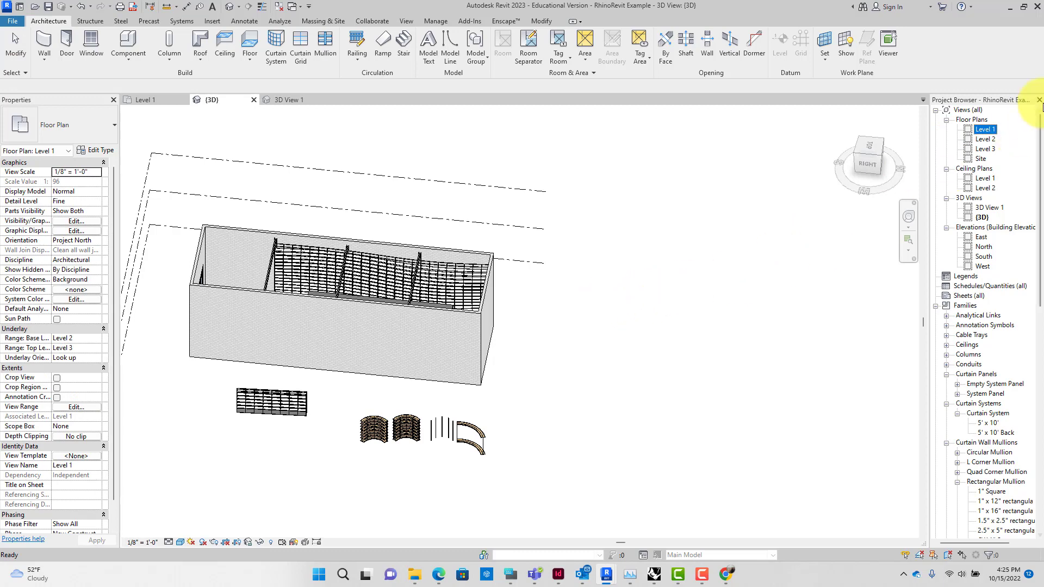
double_click(985, 131)
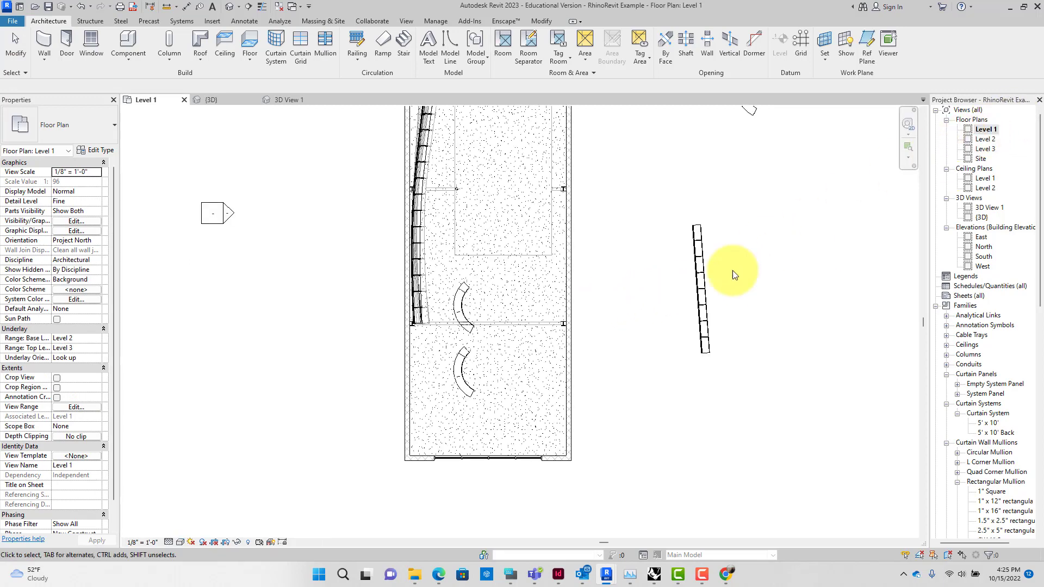
scroll(490, 190, down, 2)
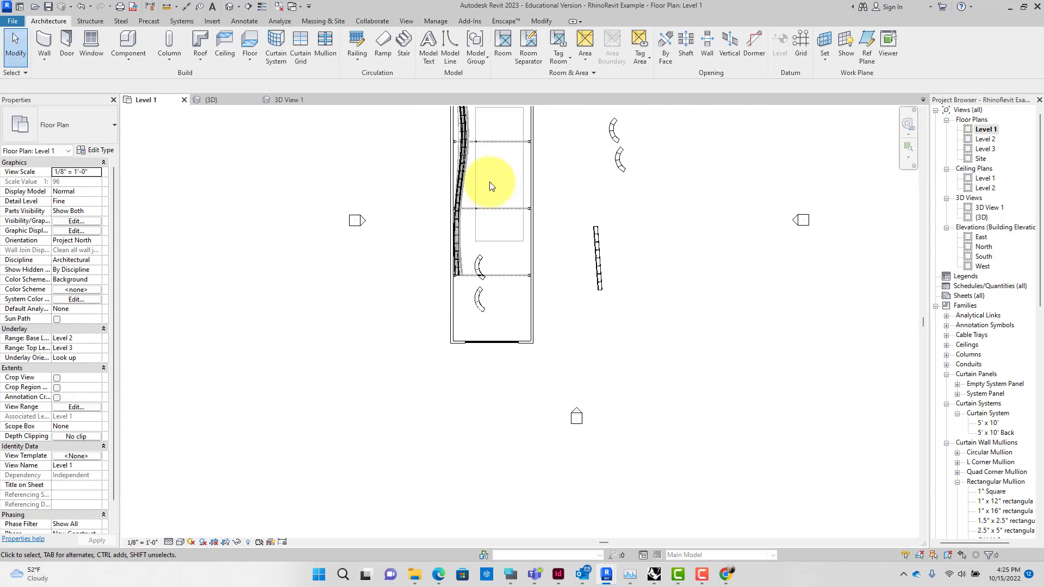
scroll(492, 169, up, 3)
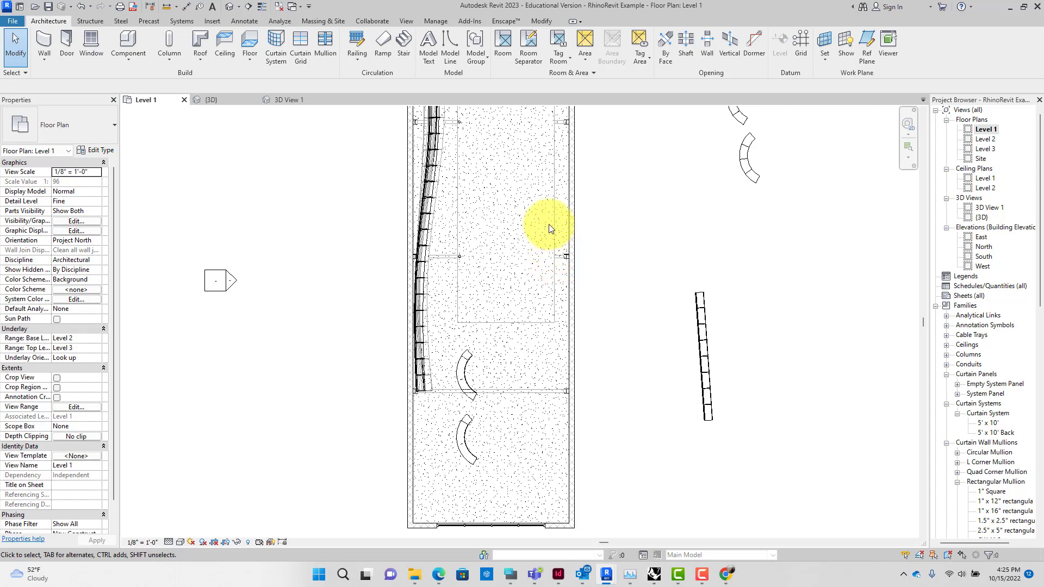
- Pick the CustomTable asset from the Enscape Asset Library and place one at the east wall's steel column on Level 1
click(505, 23)
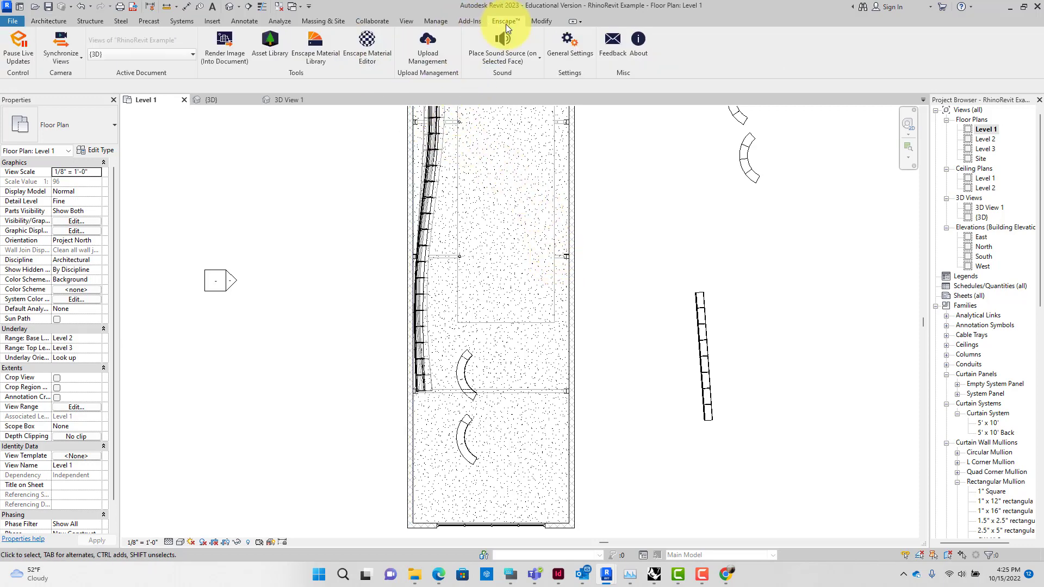
click(265, 49)
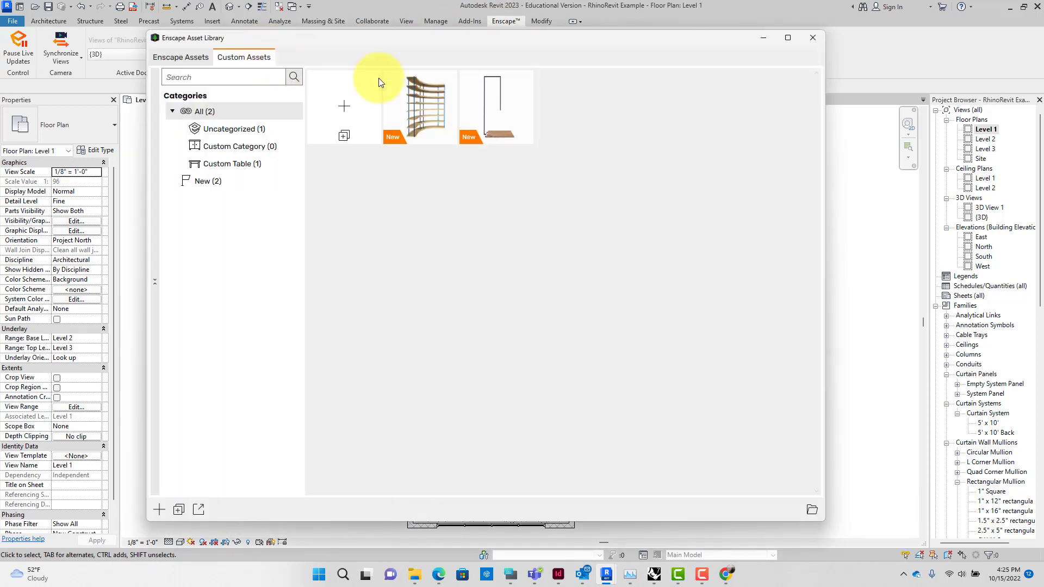
click(510, 119)
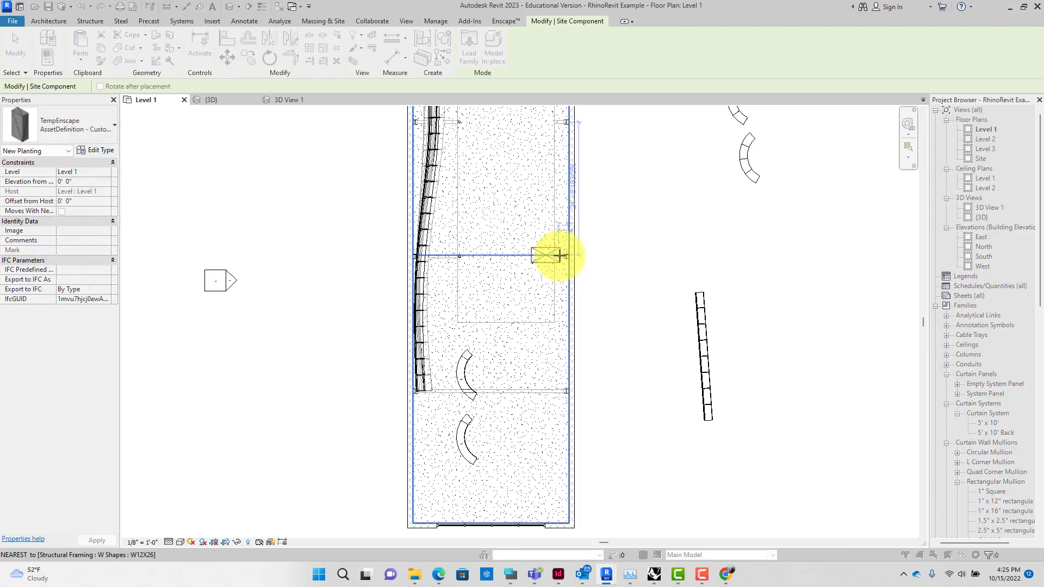
scroll(560, 255, up, 3)
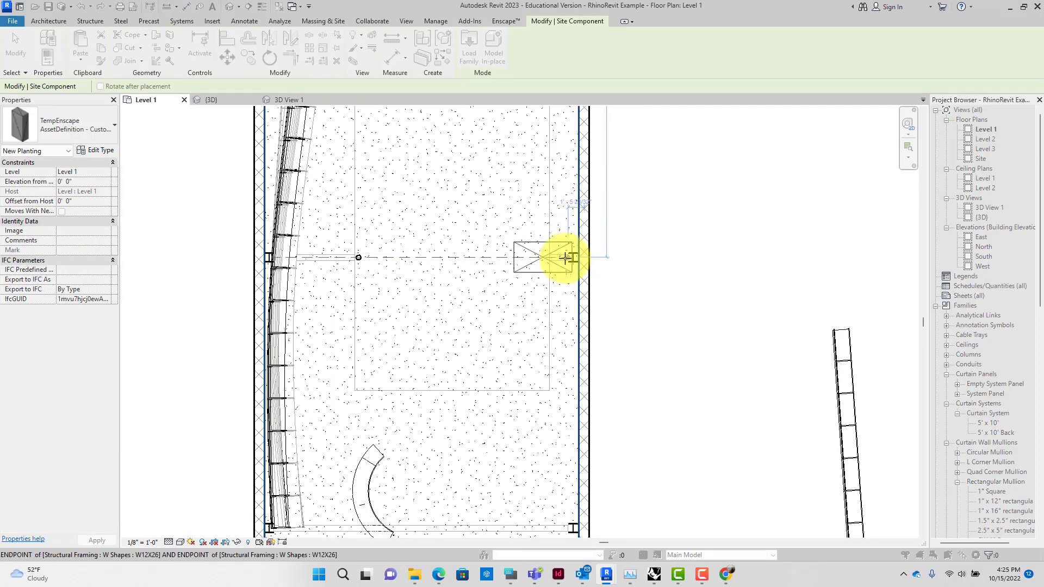
click(566, 257)
- Place three more CustomTable instances northward along the east wall, the last one at the next column, and end the placement
scroll(564, 205, down, 1)
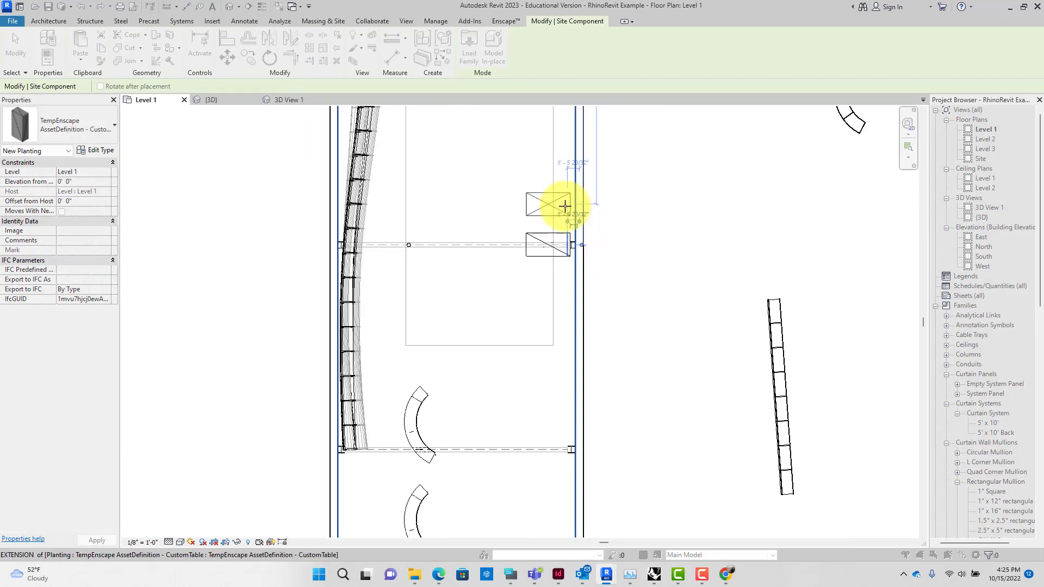
scroll(564, 206, down, 1)
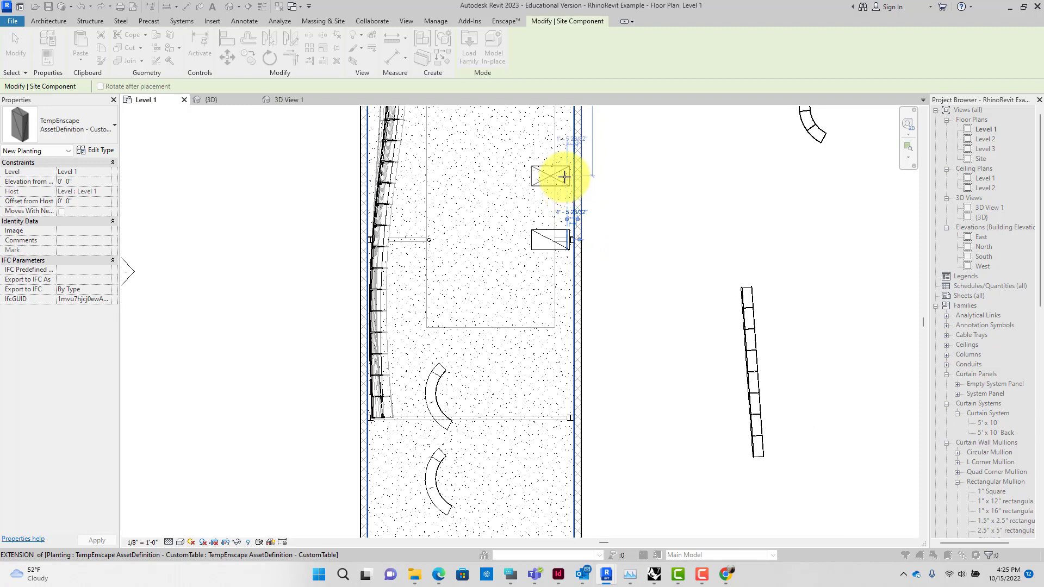
click(564, 177)
scroll(557, 146, up, 3)
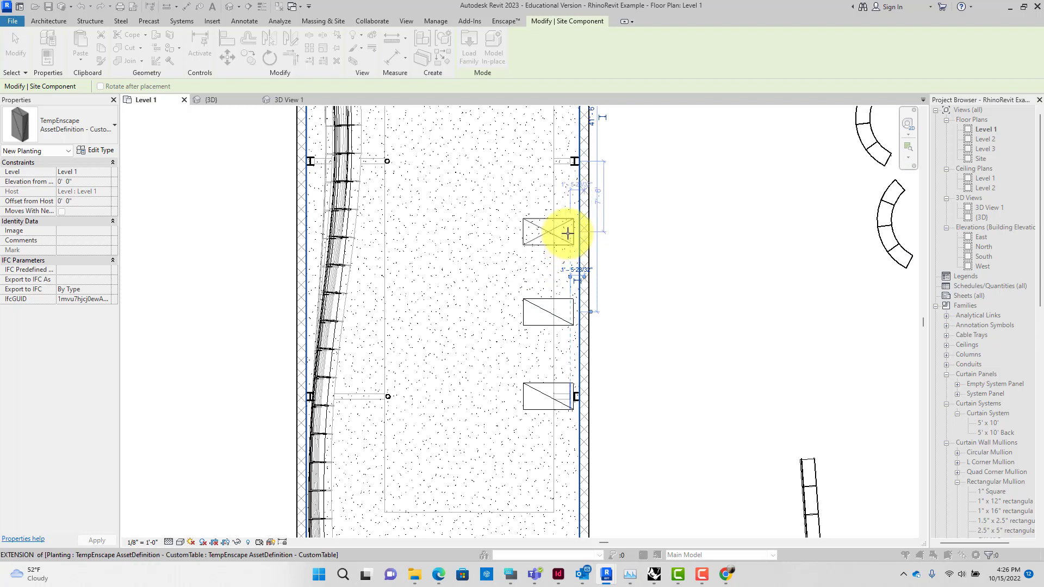
click(567, 232)
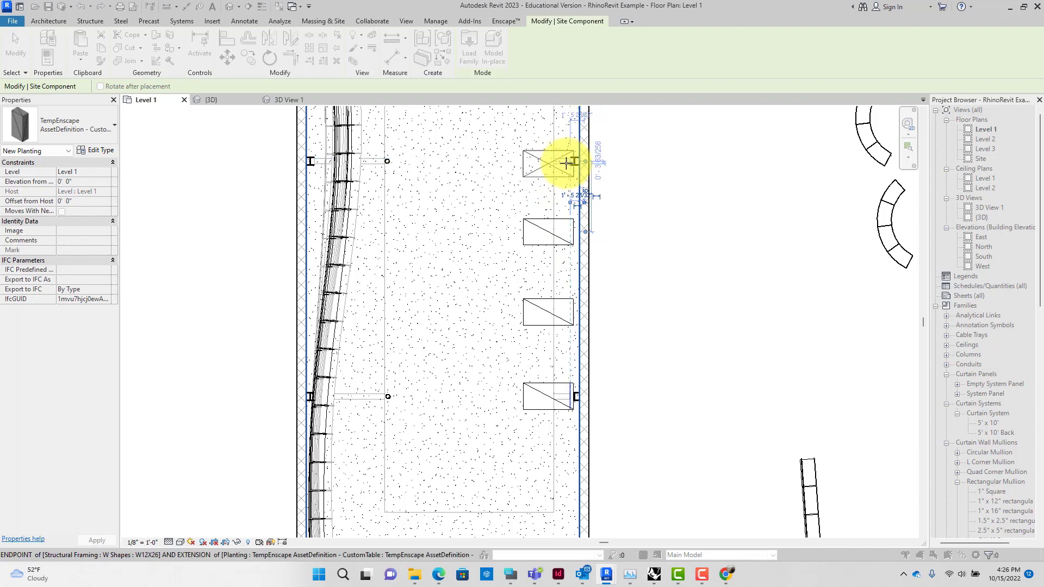
scroll(567, 161, up, 5)
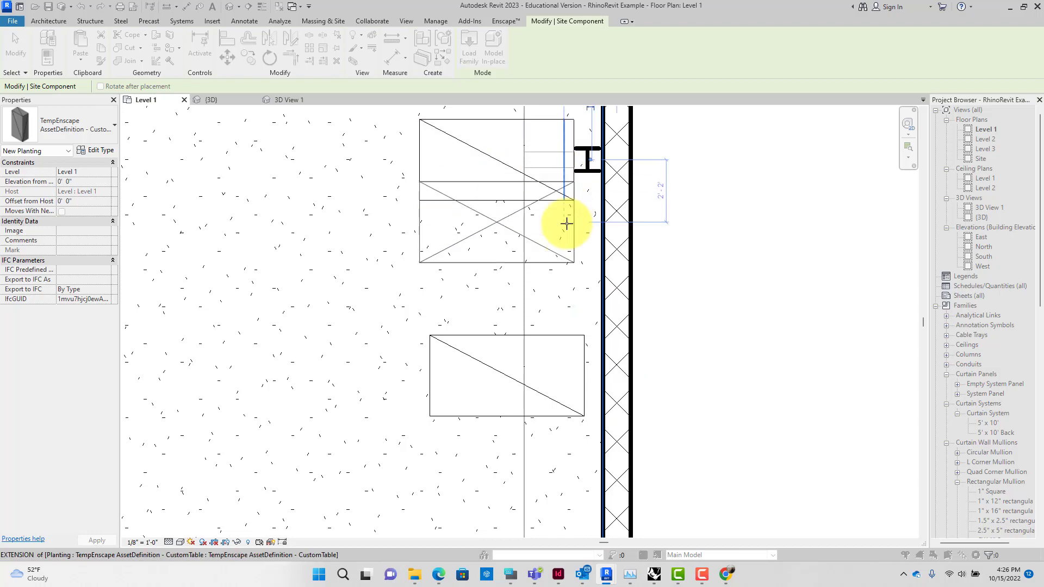
scroll(565, 221, down, 5)
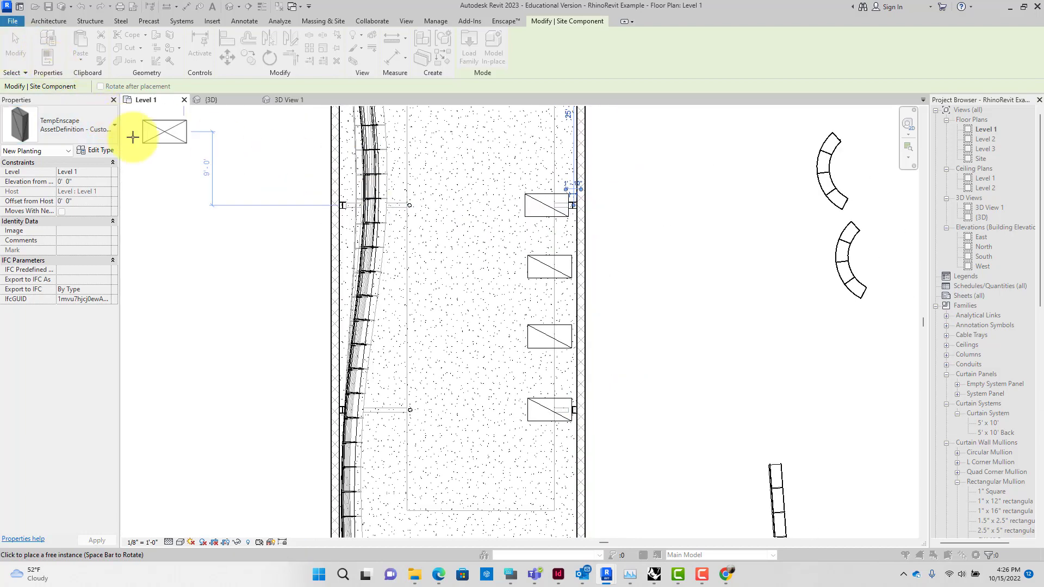
key(Escape)
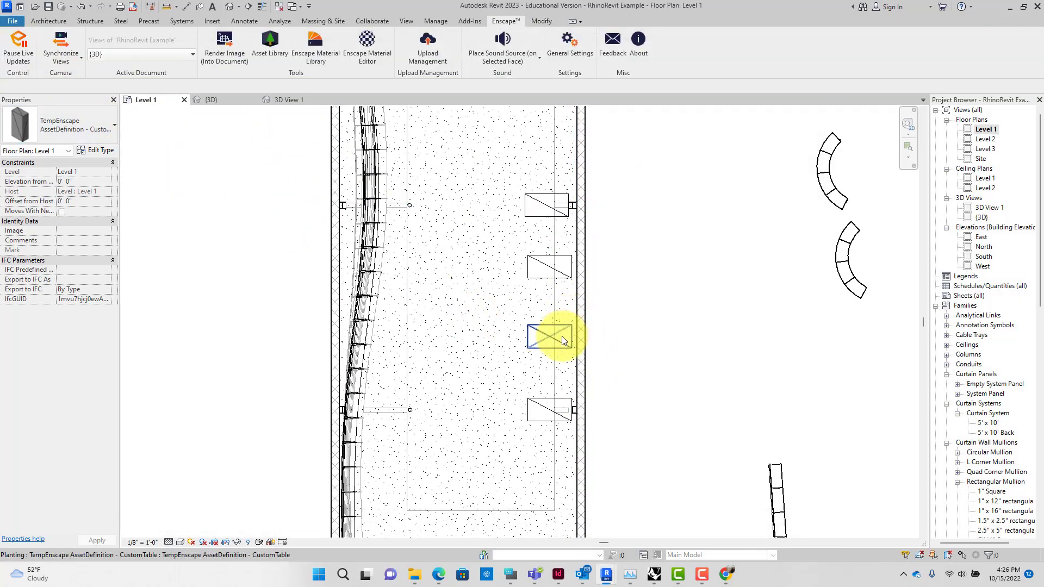
- Nudge the second table from the north to about 8'-3" south of the northern column and slightly west
click(561, 337)
click(562, 280)
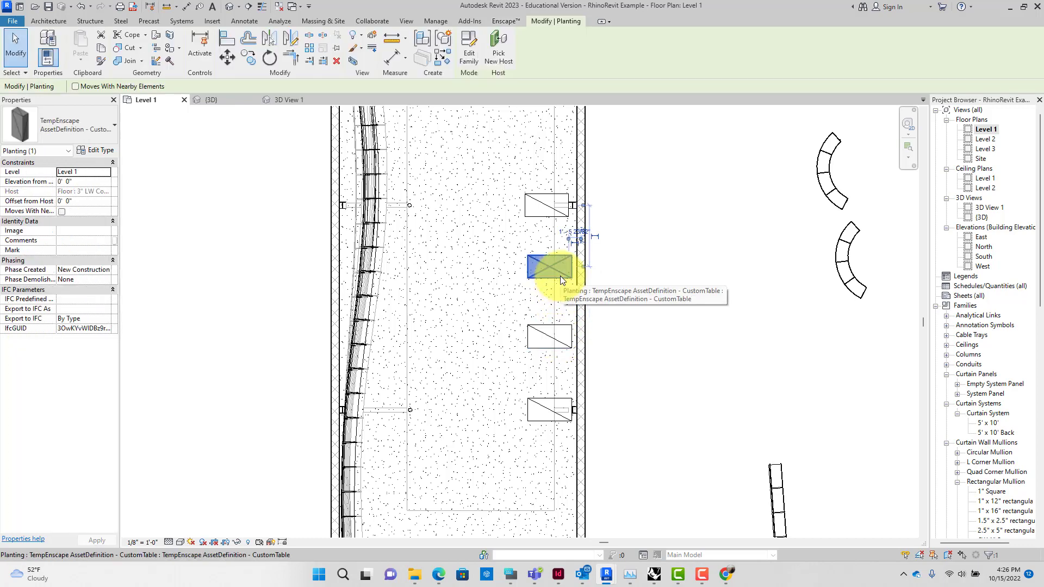
drag(563, 280, 567, 311)
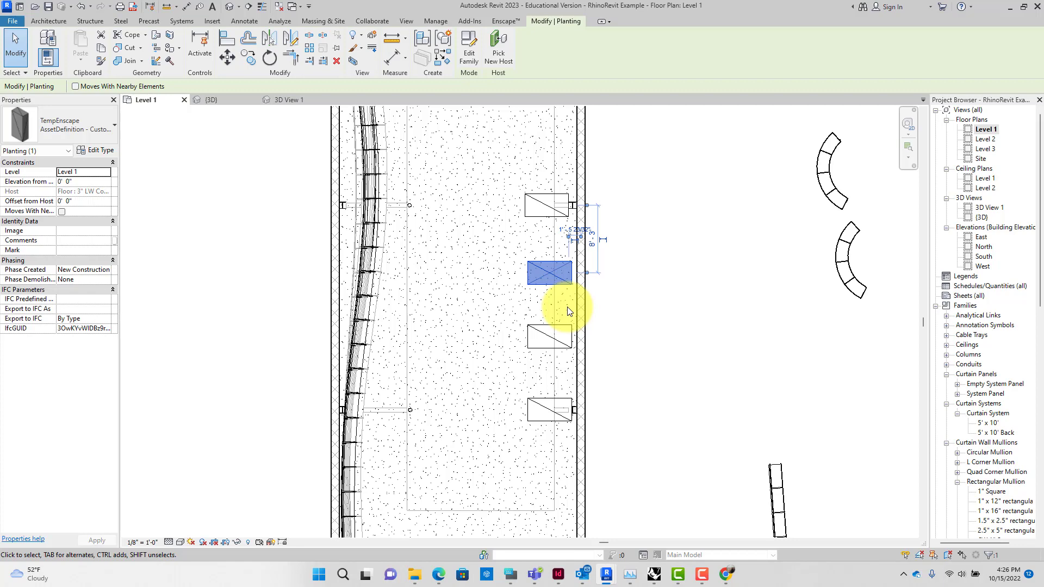
key(Escape)
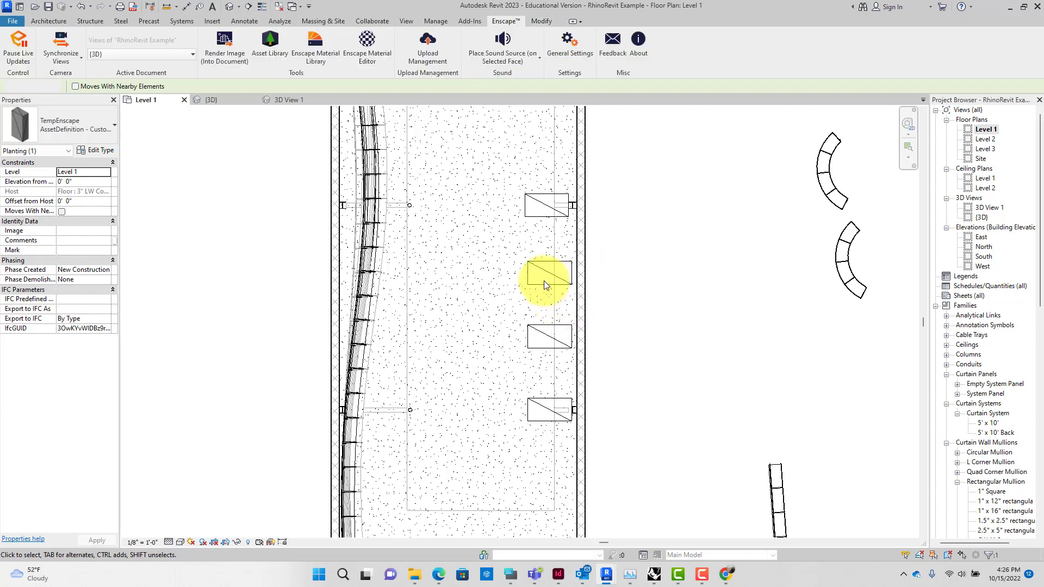
click(542, 281)
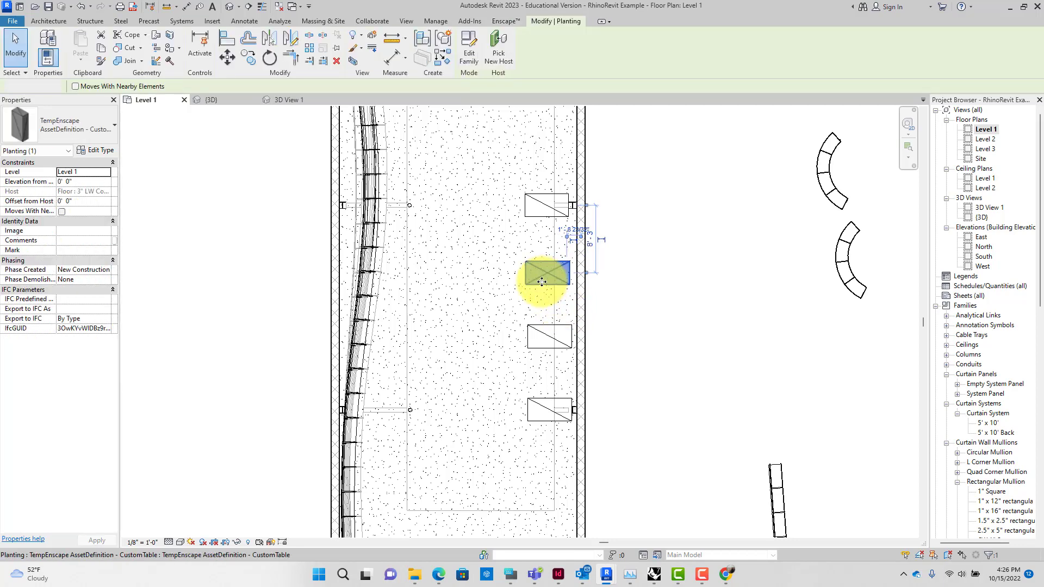
- Nudge the third table to about 16'-6" south of the northern column and slightly west, and shift the southernmost table west
click(553, 333)
drag(553, 327, 556, 330)
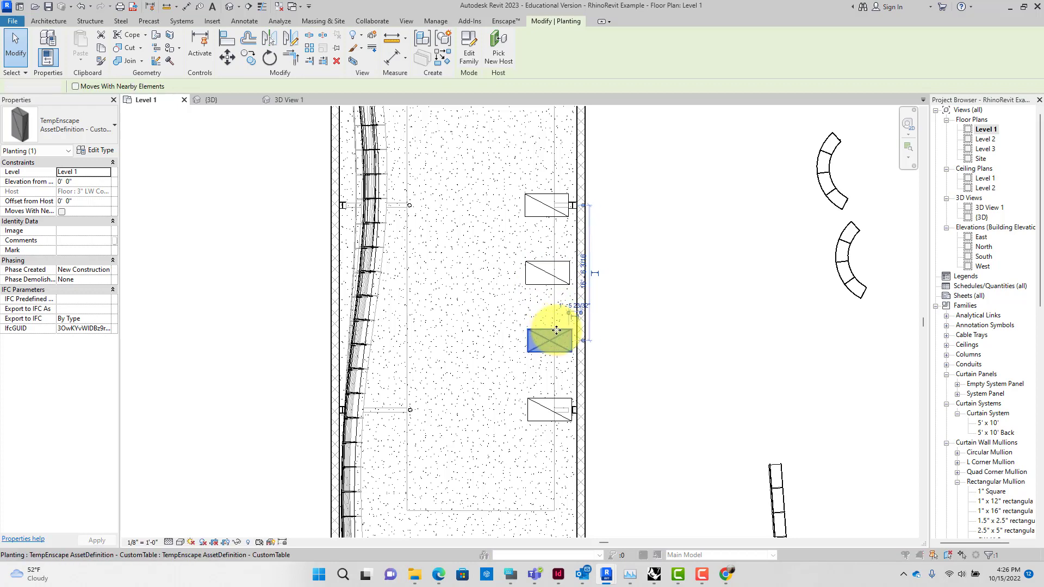
click(560, 401)
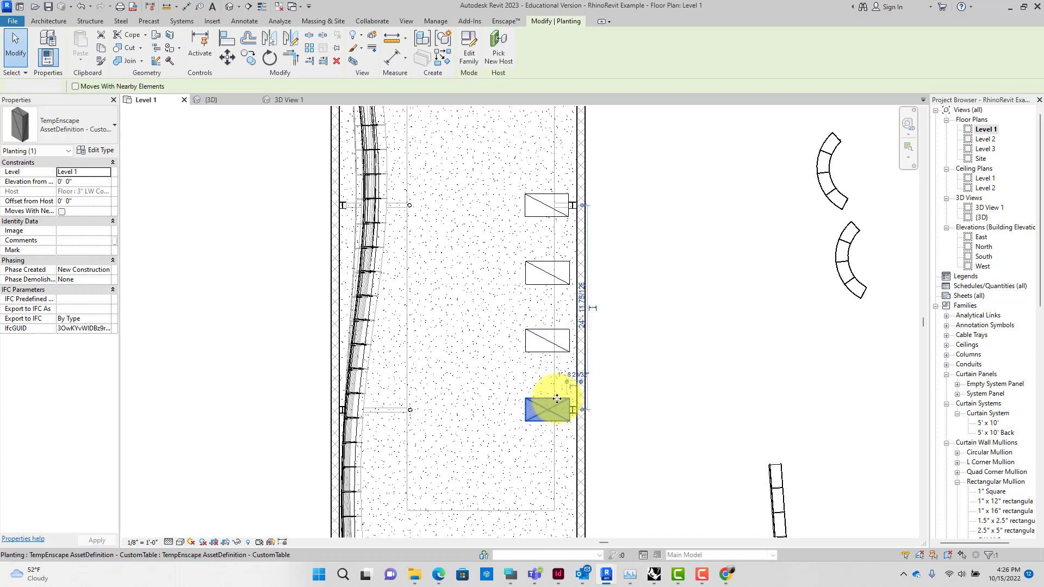
- Align the northernmost table's west edge with the west edge of the southernmost table and end the Align command
click(563, 345)
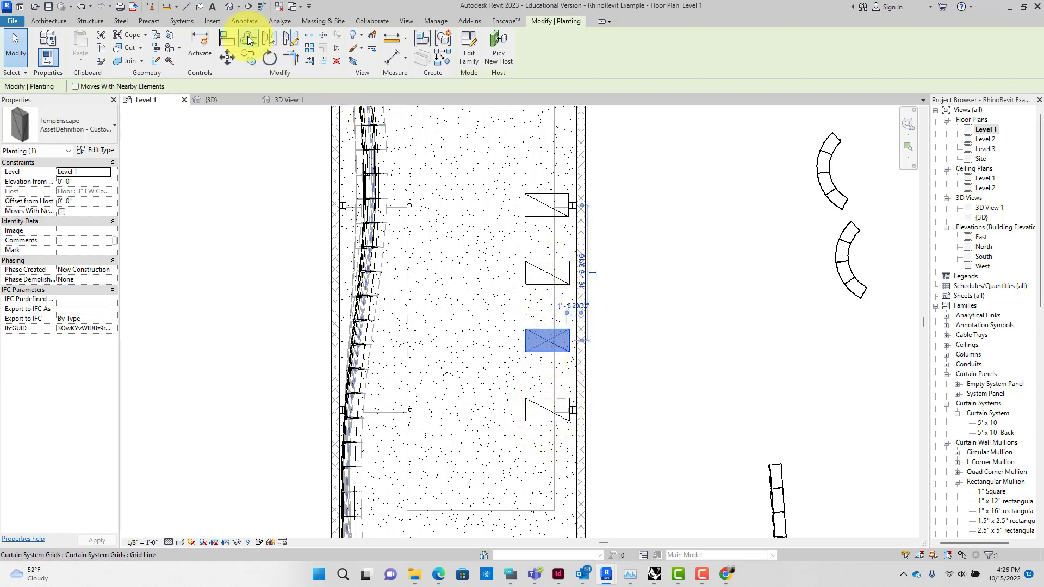
click(224, 40)
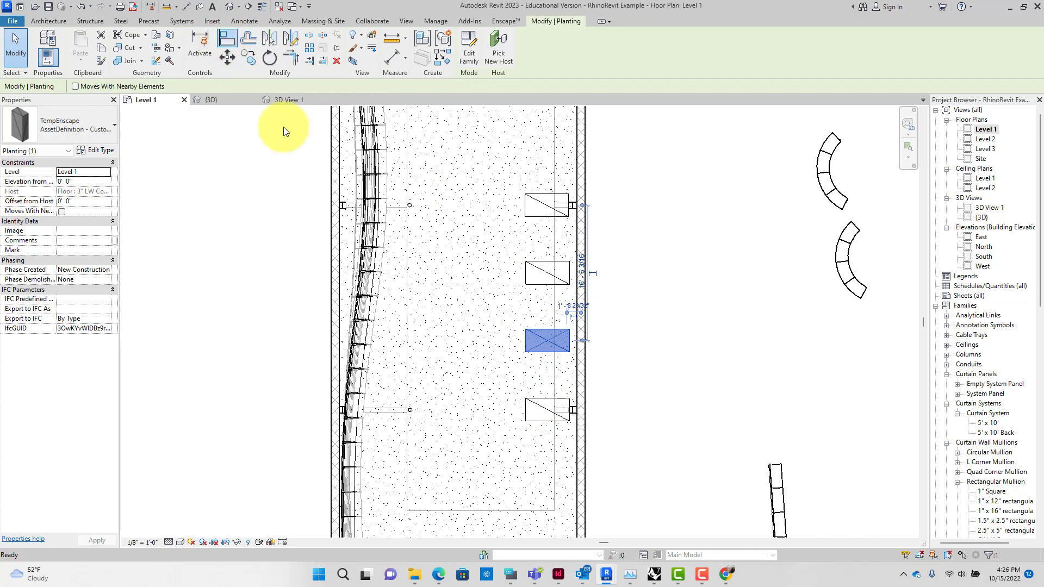
click(524, 412)
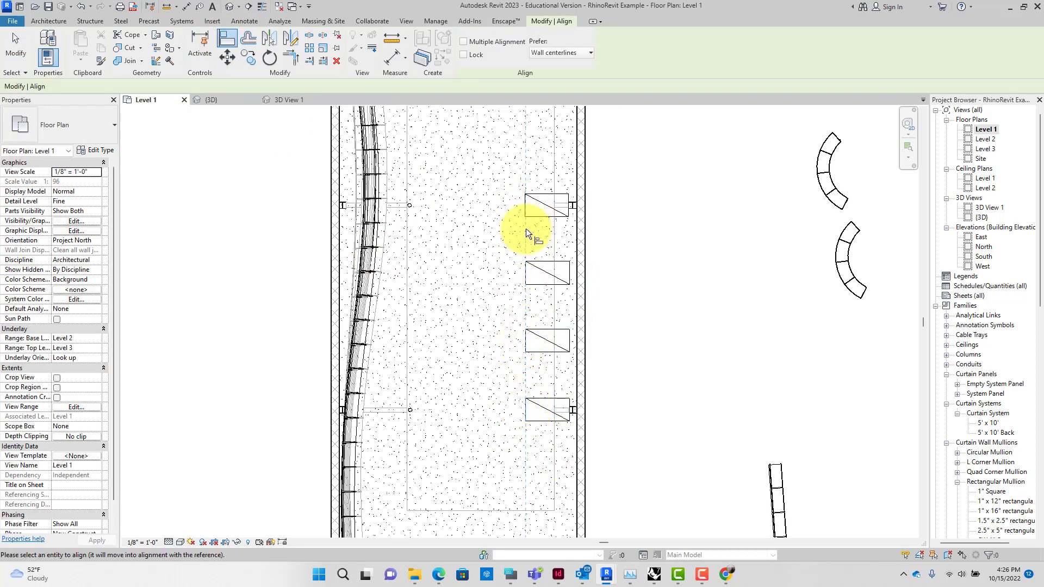
click(523, 204)
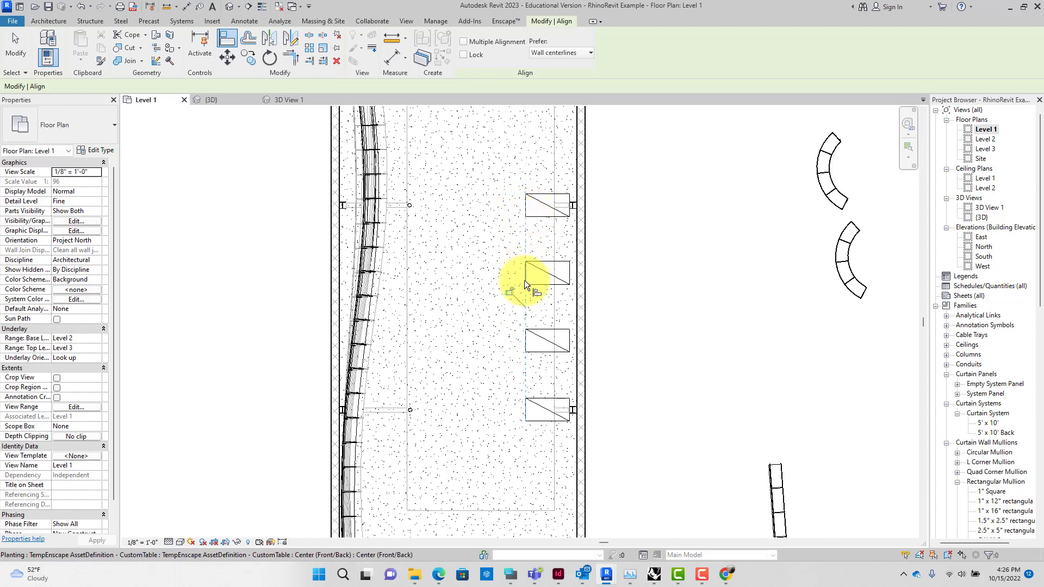
click(14, 50)
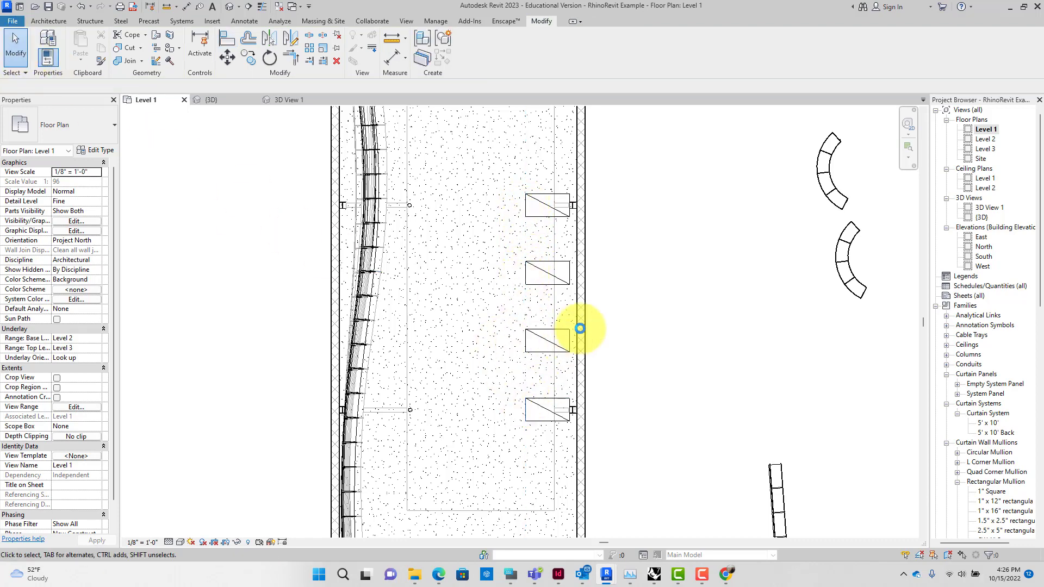
- Open 3D View 1 and inspect how the tables along the east wall are represented
scroll(585, 338, down, 1)
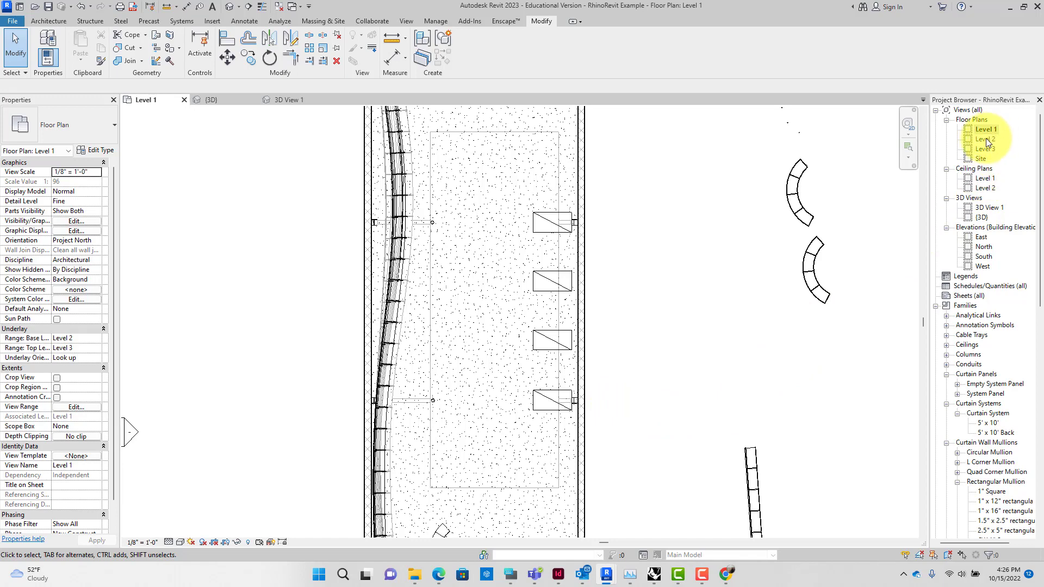
double_click(981, 208)
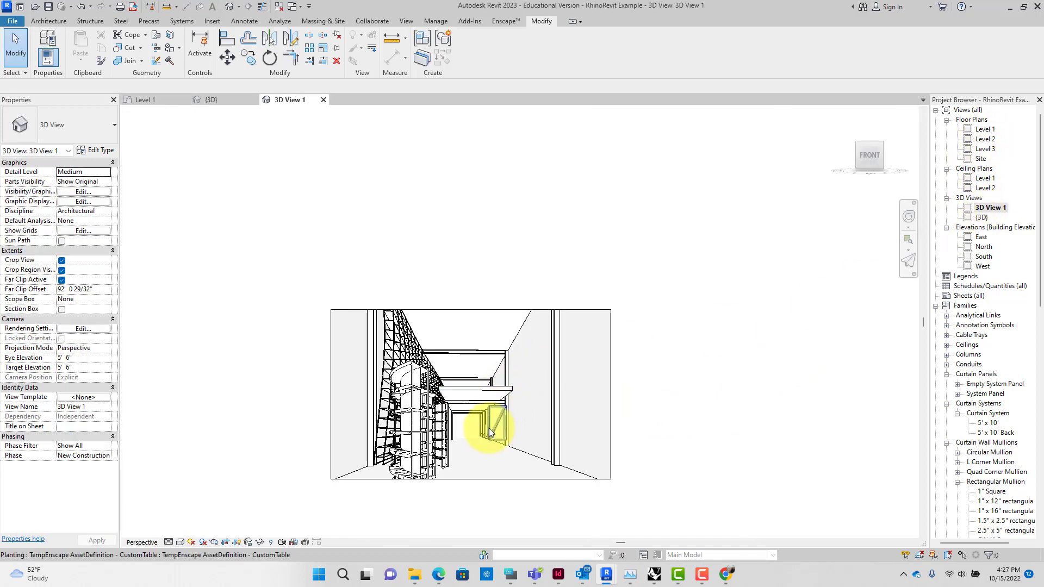
scroll(488, 428, up, 3)
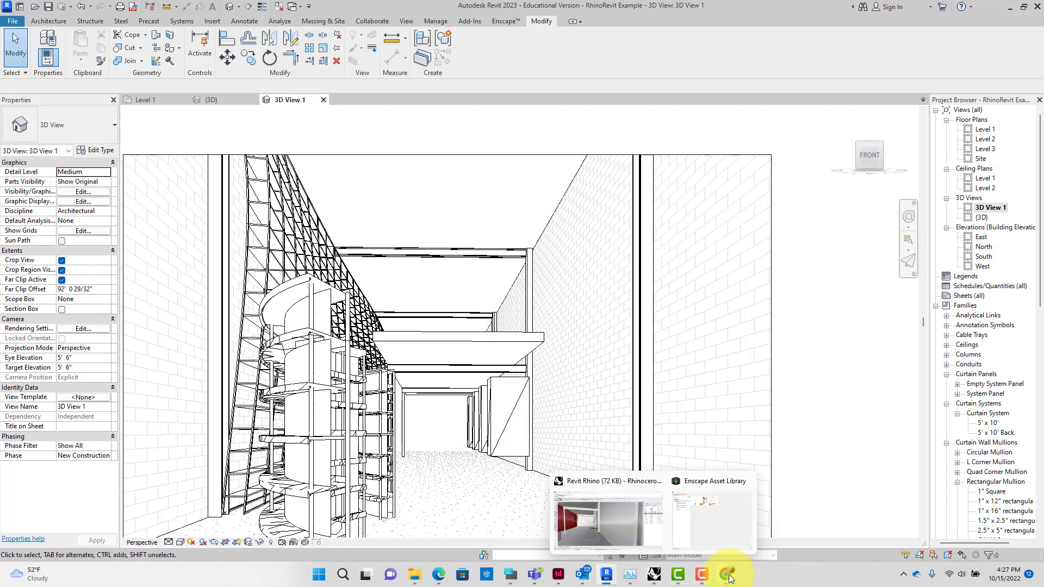
- Switch to Rhino's Enscape Asset Library and open the CustomTable asset in the Custom Asset Editor
click(688, 533)
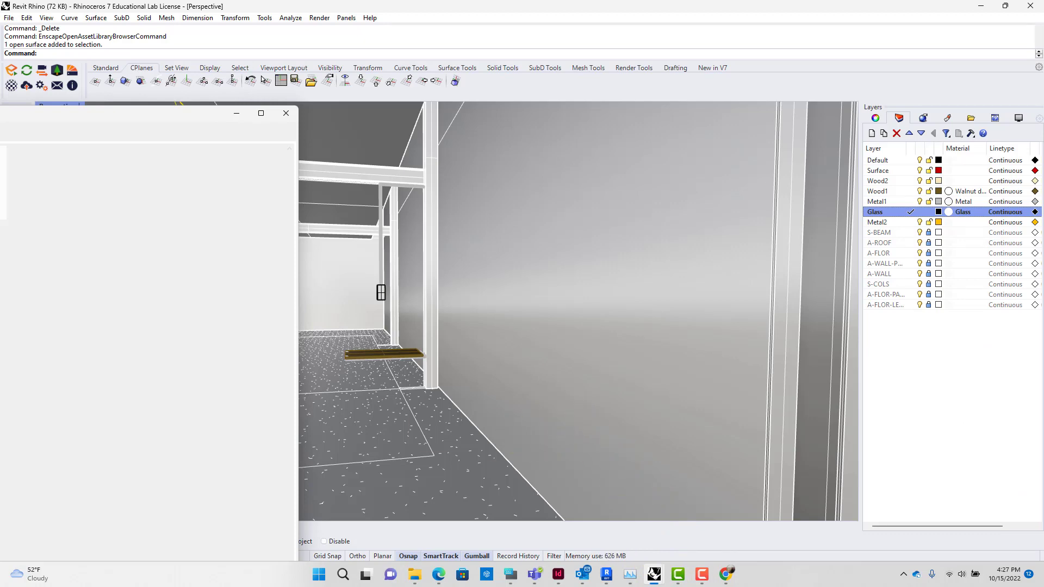
drag(0, 113, 416, 58)
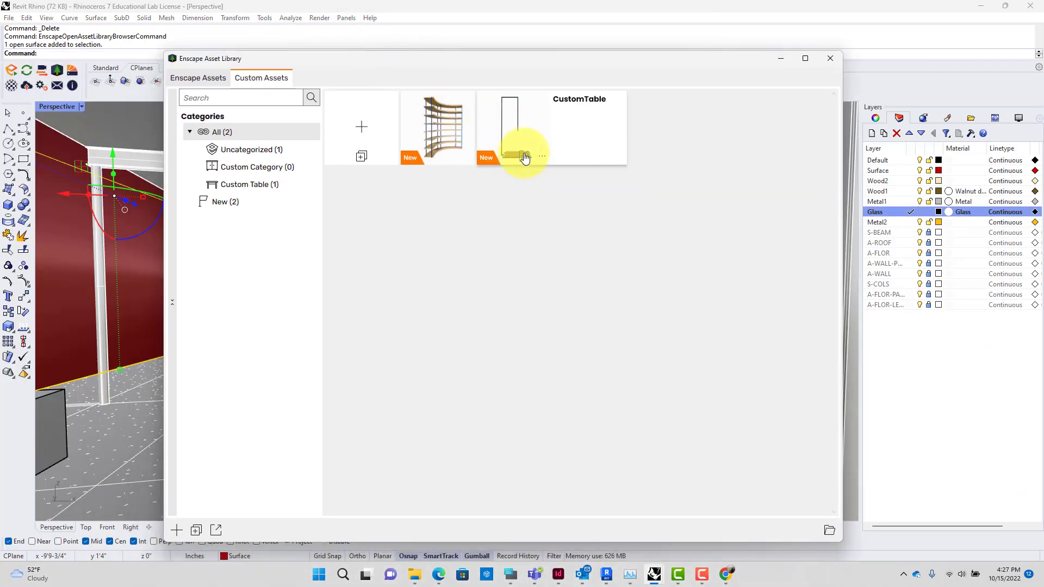
click(525, 157)
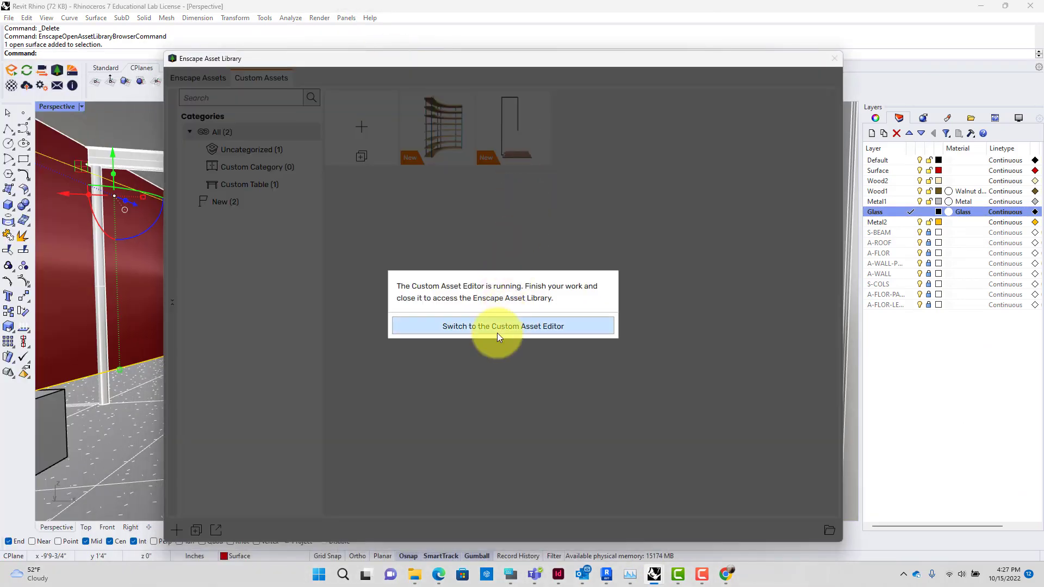
click(497, 327)
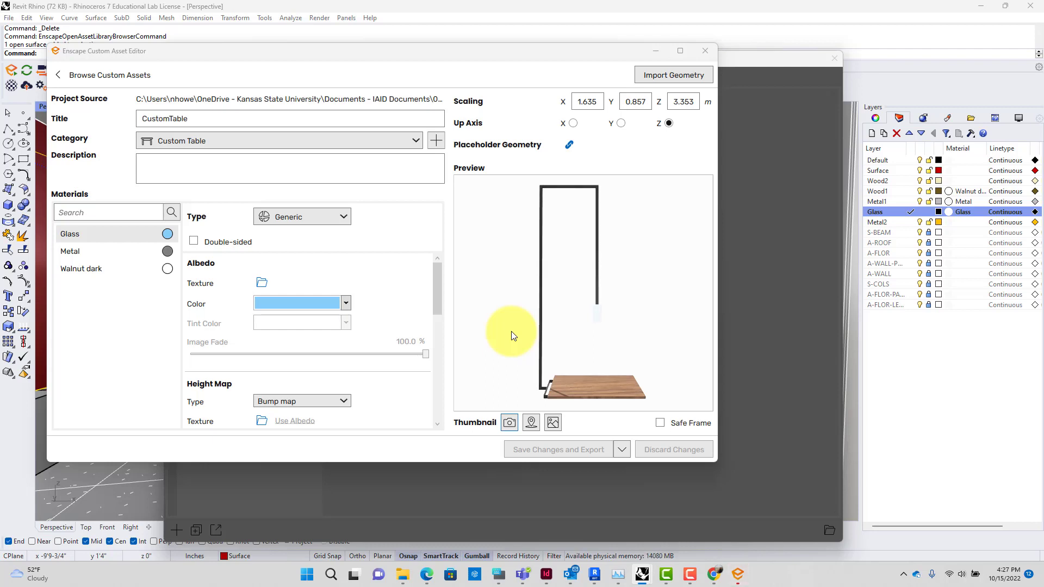
- Link the CustomTableLowFi model as the asset's placeholder geometry and briefly check it in the preview
click(570, 147)
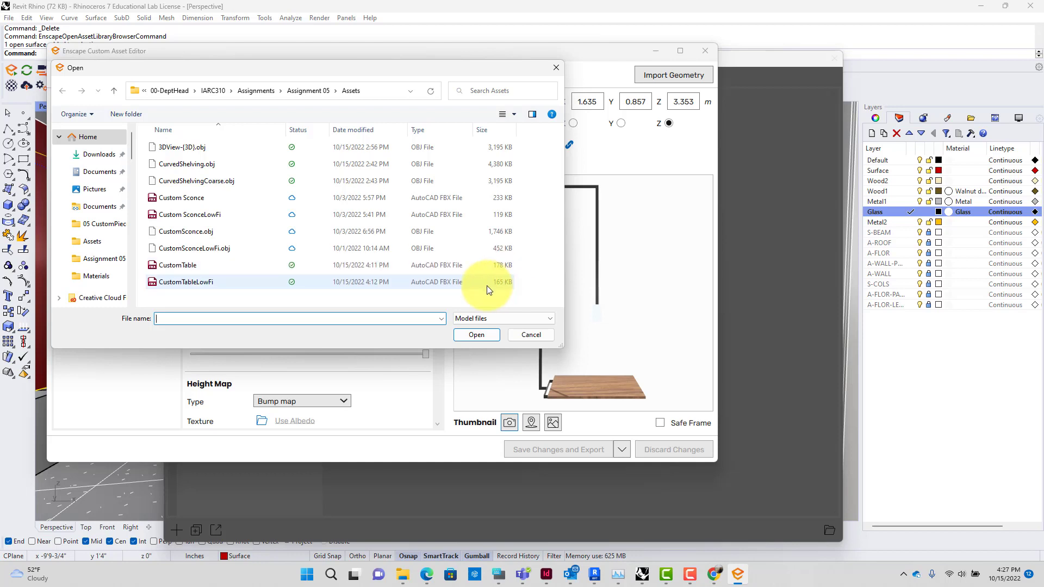
click(367, 283)
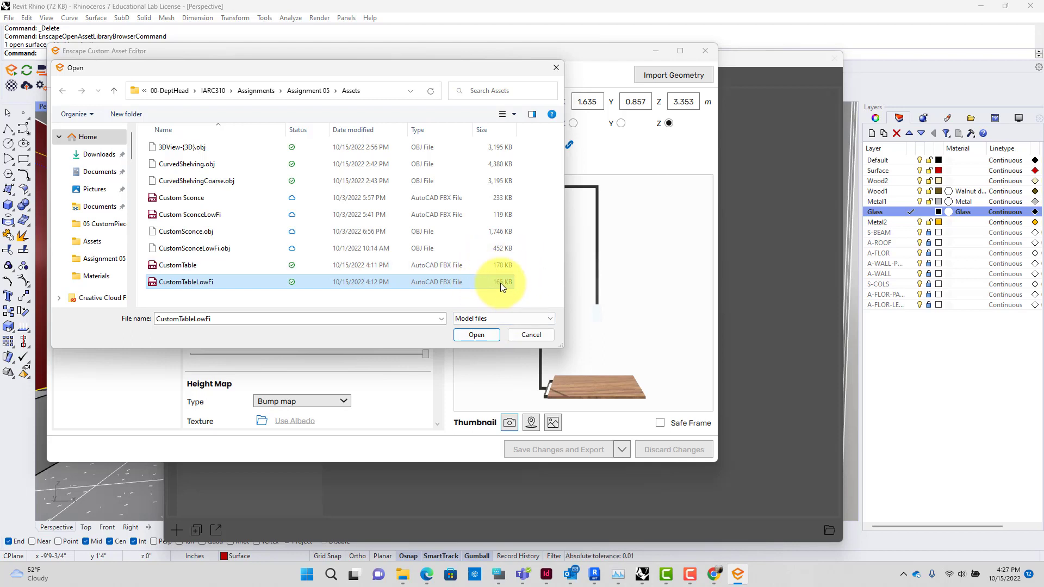
click(476, 335)
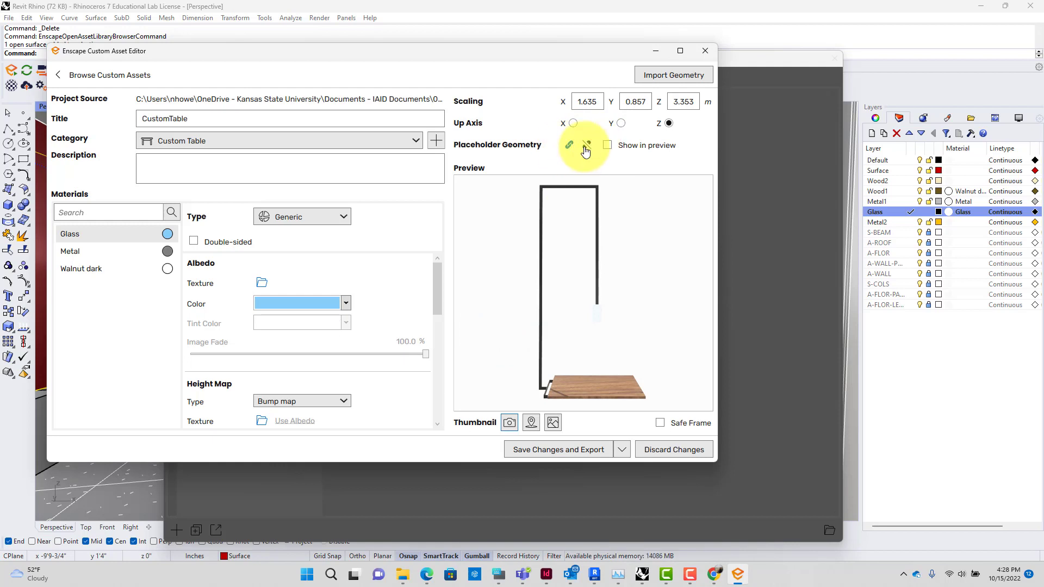
click(609, 146)
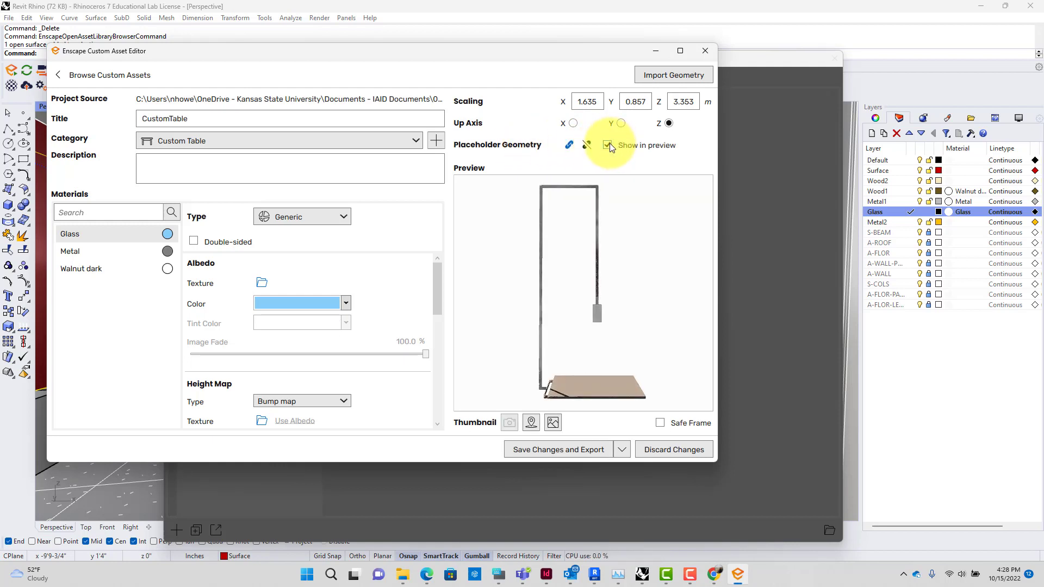
click(609, 145)
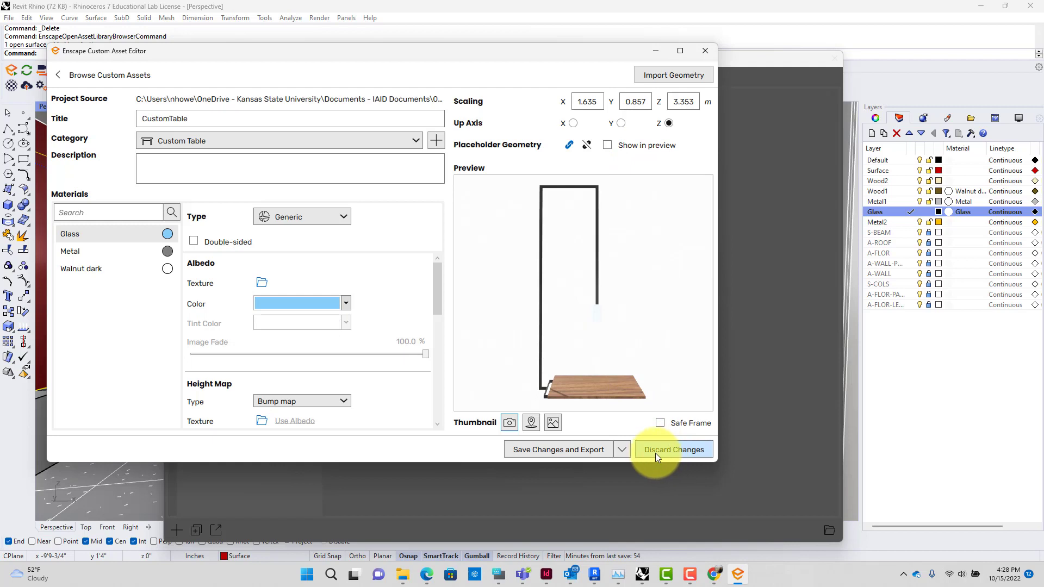
- Save and export the asset changes, and close the Custom Asset Editor and the asset library
click(604, 449)
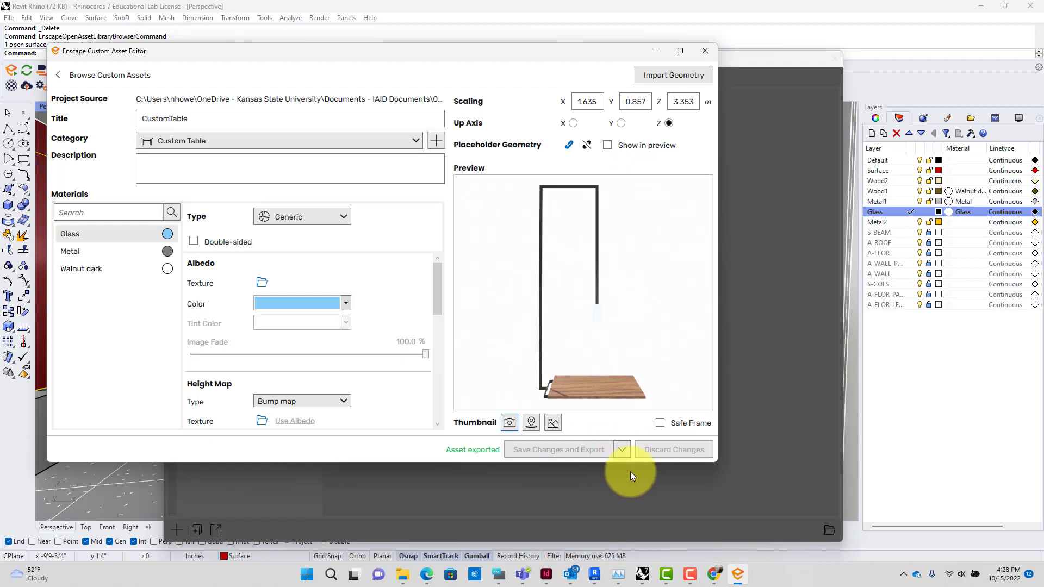
click(746, 483)
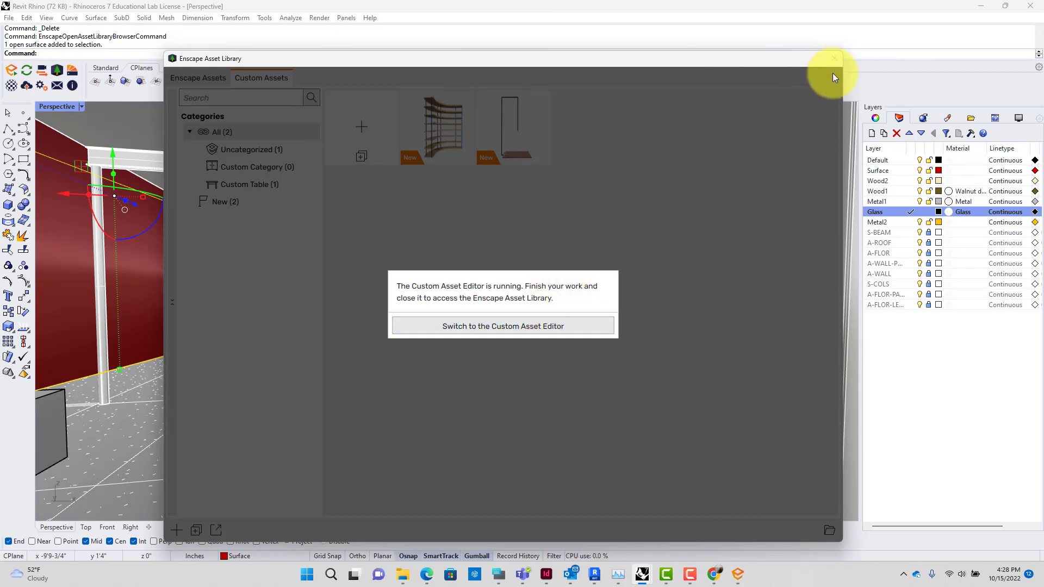
click(737, 574)
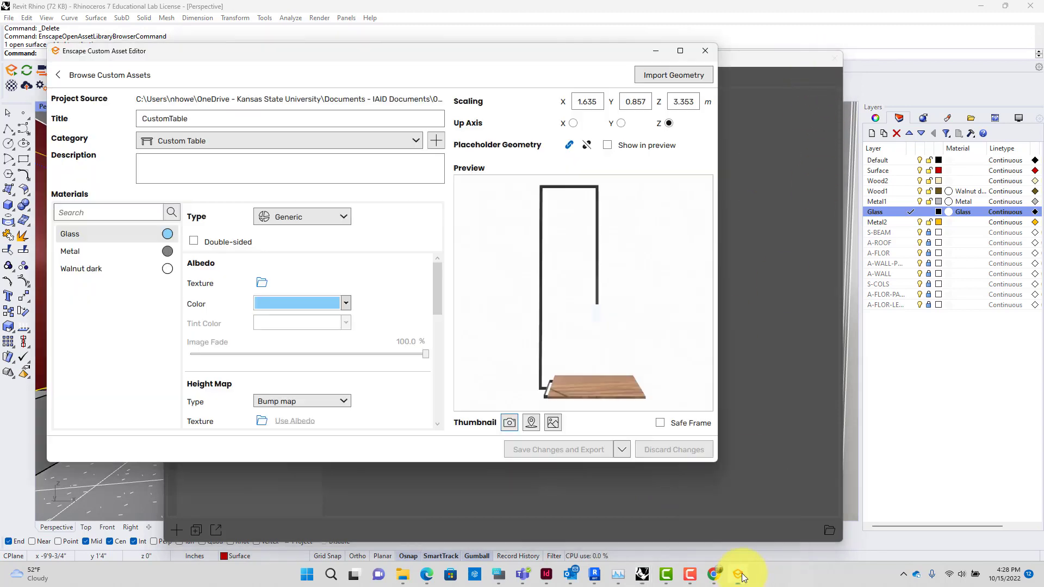
click(703, 51)
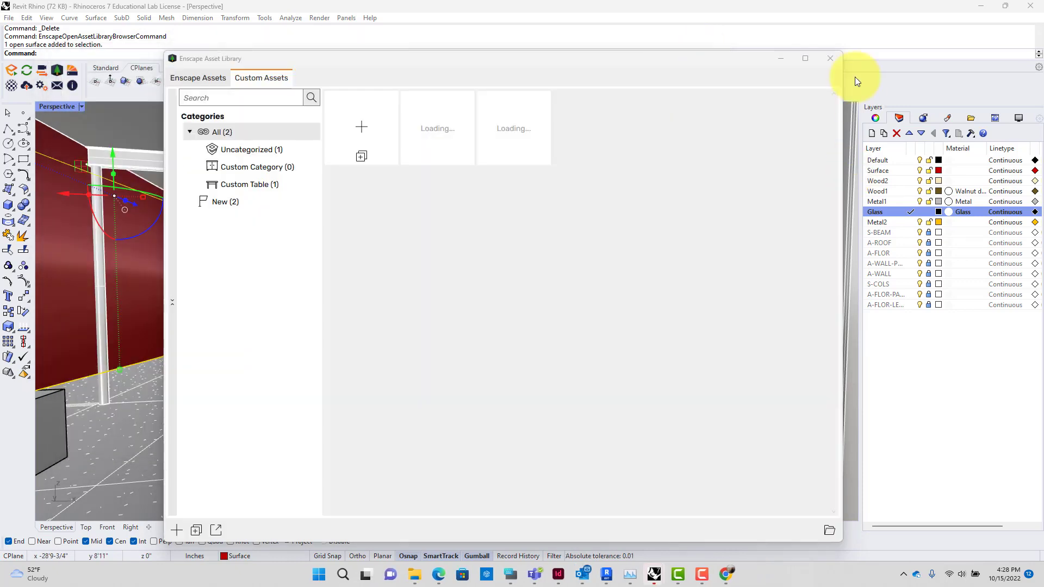
click(830, 58)
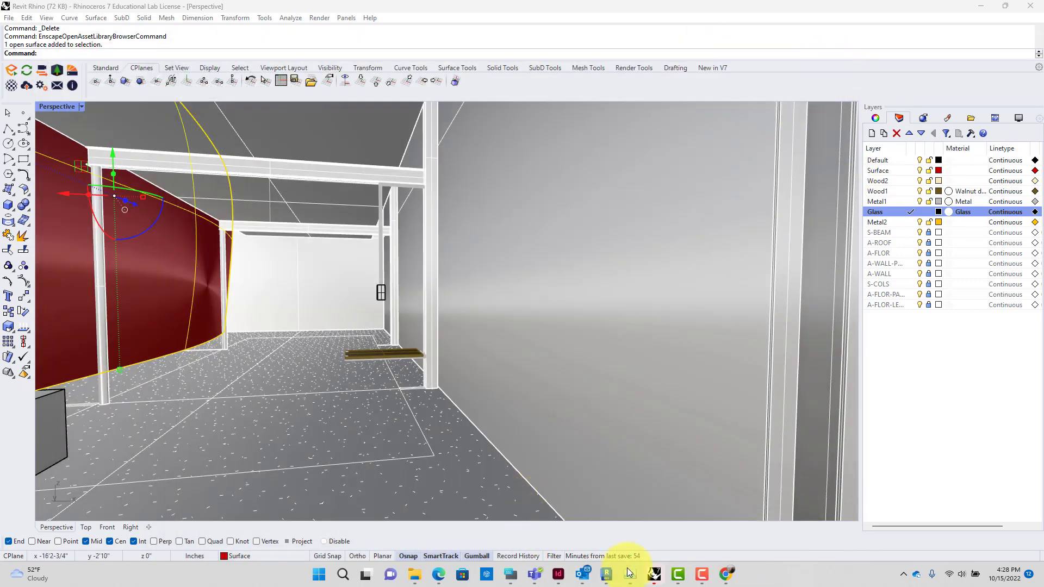
- Switch to Revit and reload CustomTable from the Enscape Asset Library in 3D View 1, ending the command without placing an instance
mouse_move(607, 570)
click(586, 538)
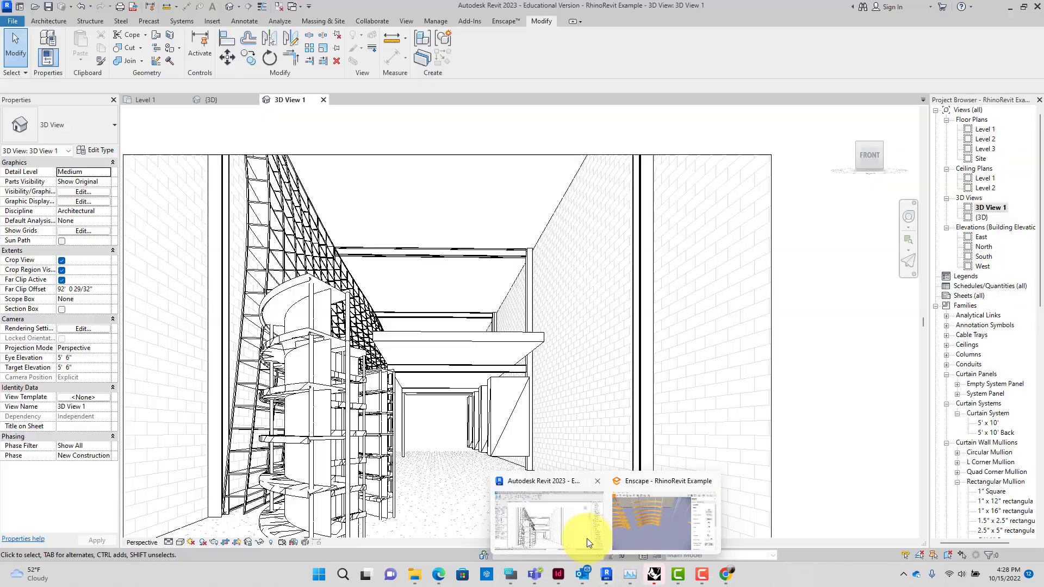
click(511, 452)
key(Escape)
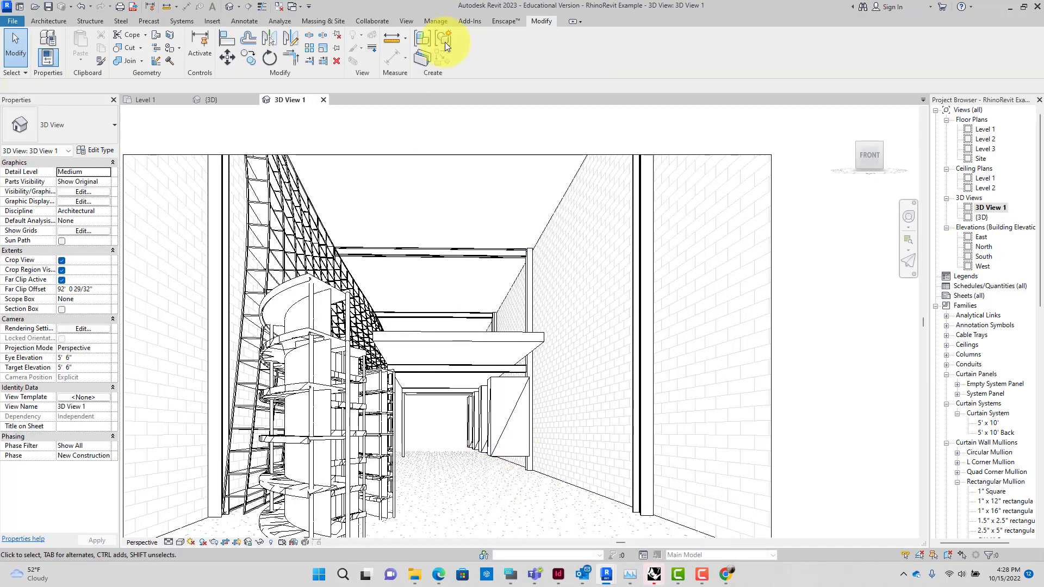
click(511, 21)
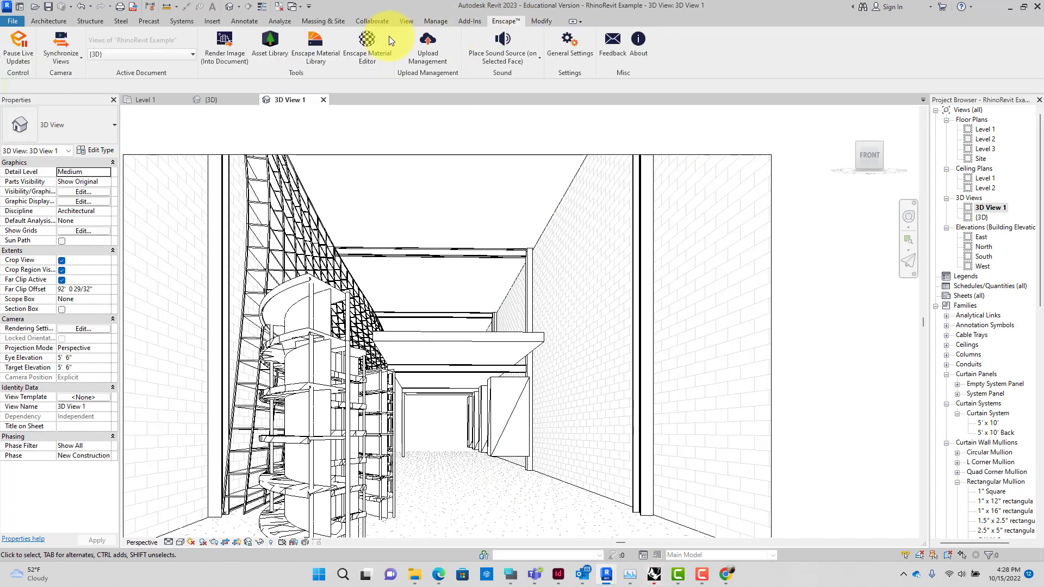
click(270, 42)
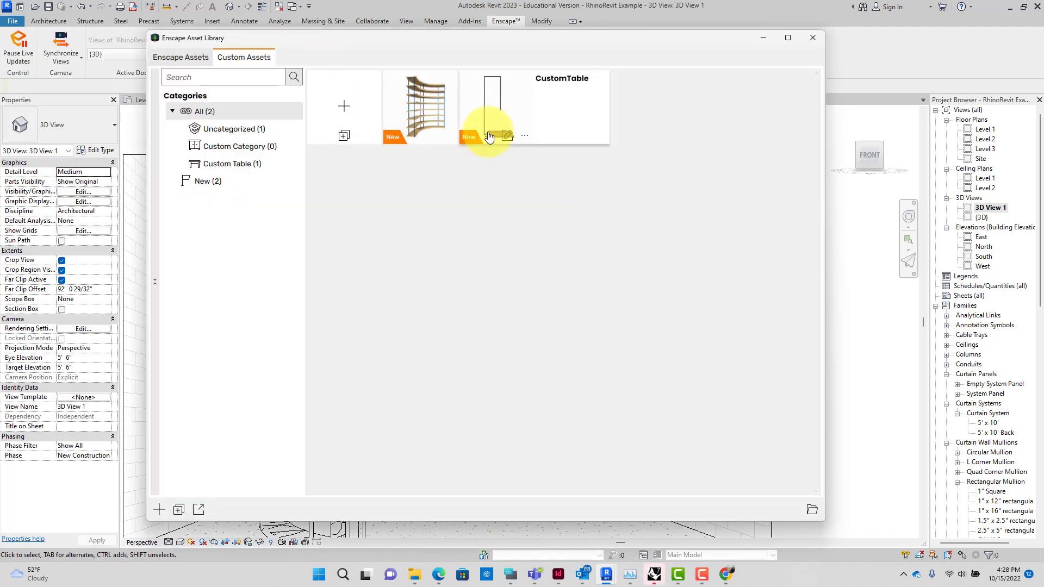
click(489, 136)
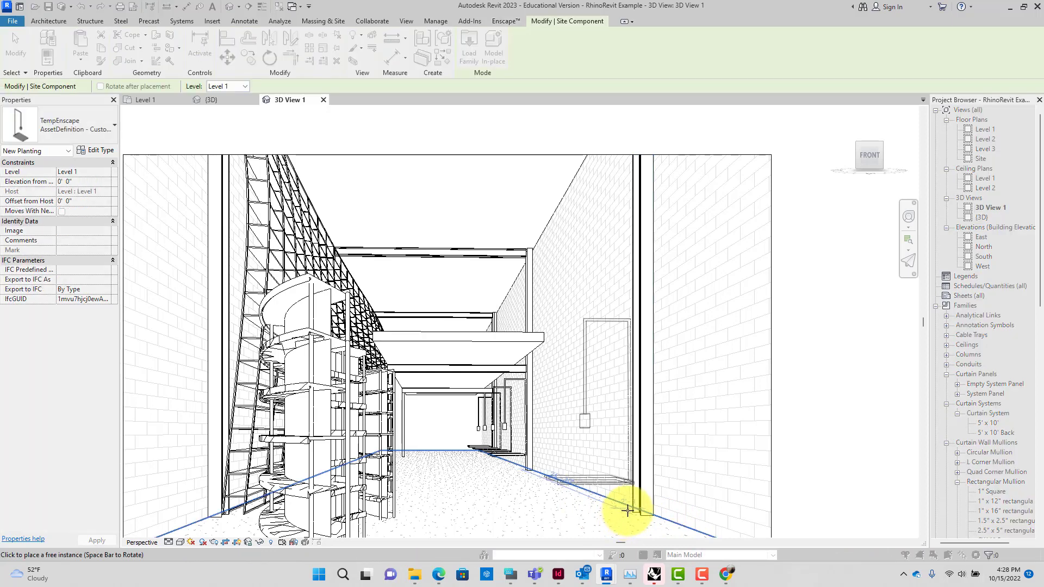
key(Escape)
key(Escape)
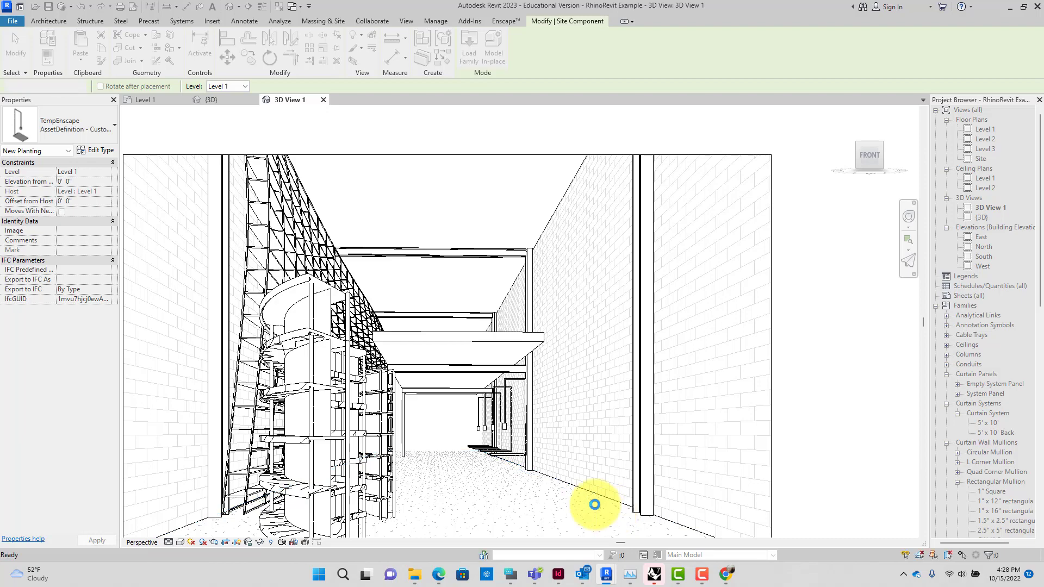
scroll(537, 419, up, 5)
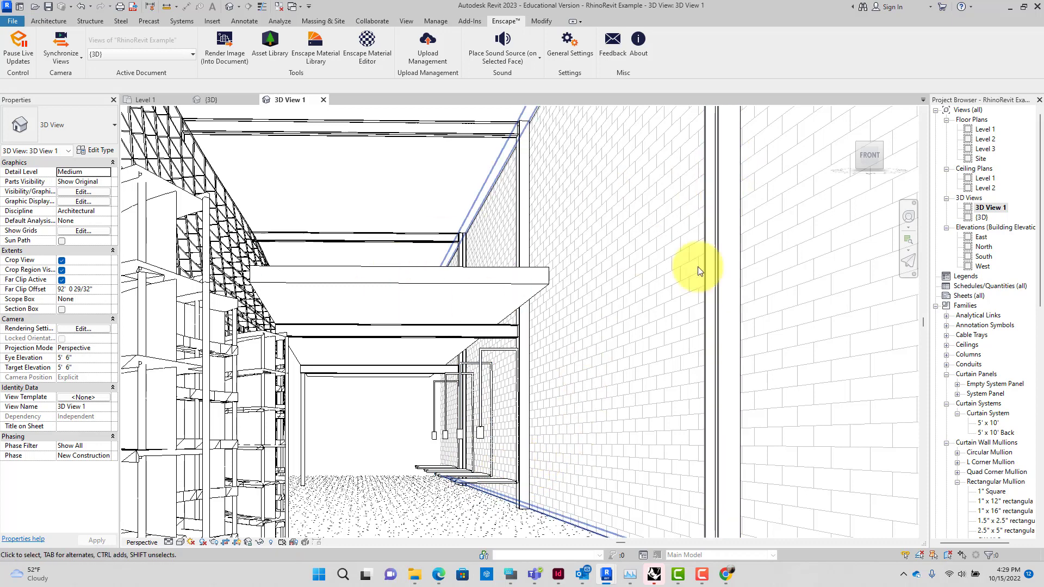
- Open the Level 1 floor plan and nudge all four CustomTable instances one increment toward the east wall
double_click(984, 129)
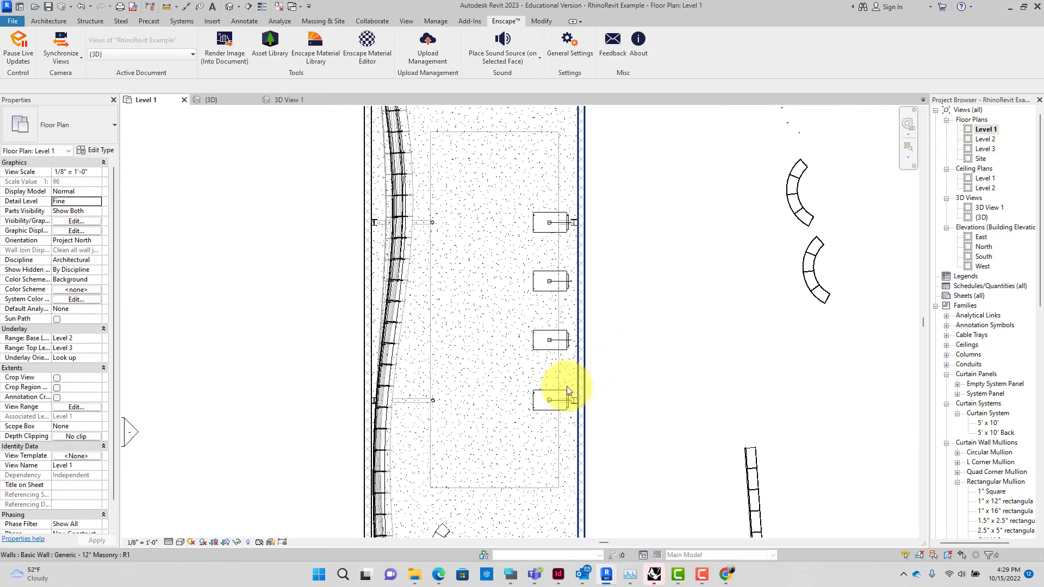
click(550, 238)
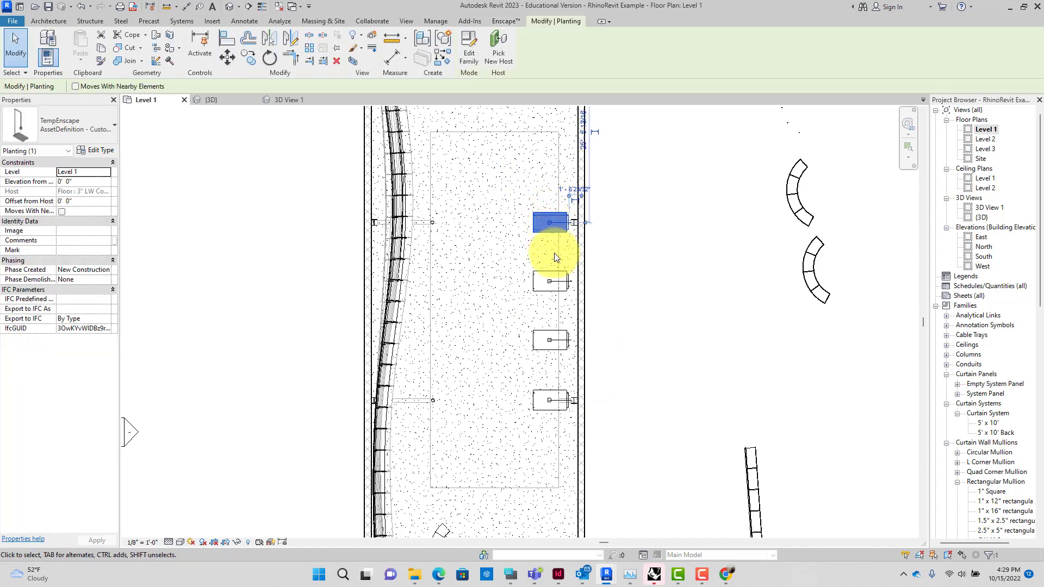
ctrl+click(551, 281)
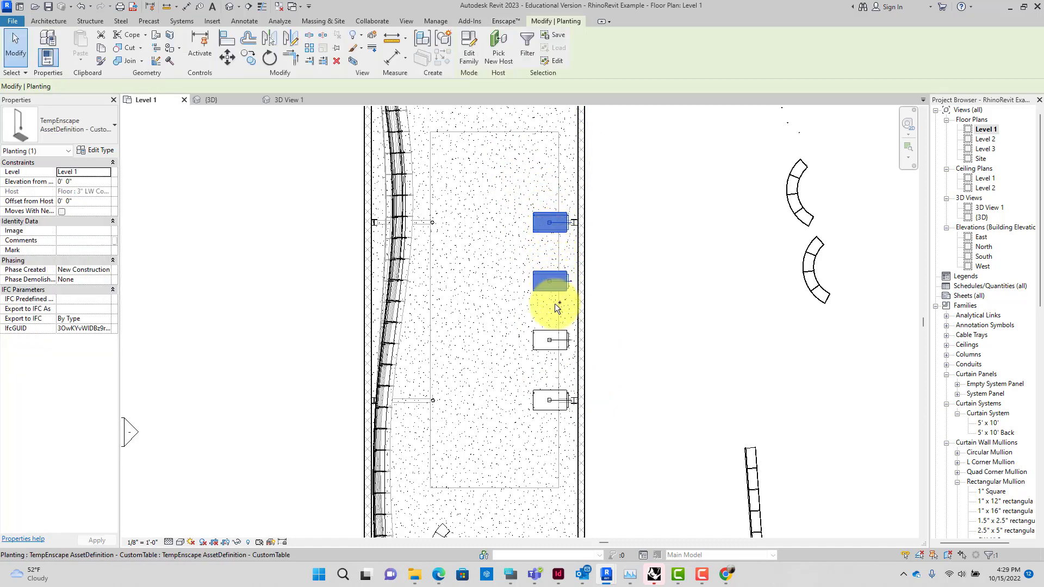
ctrl+click(546, 342)
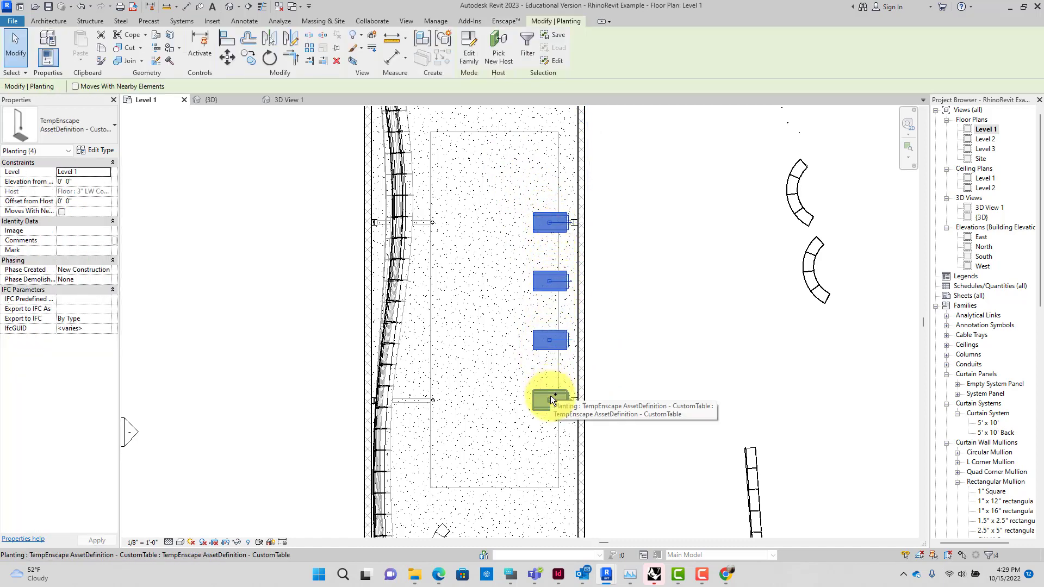
key(Right)
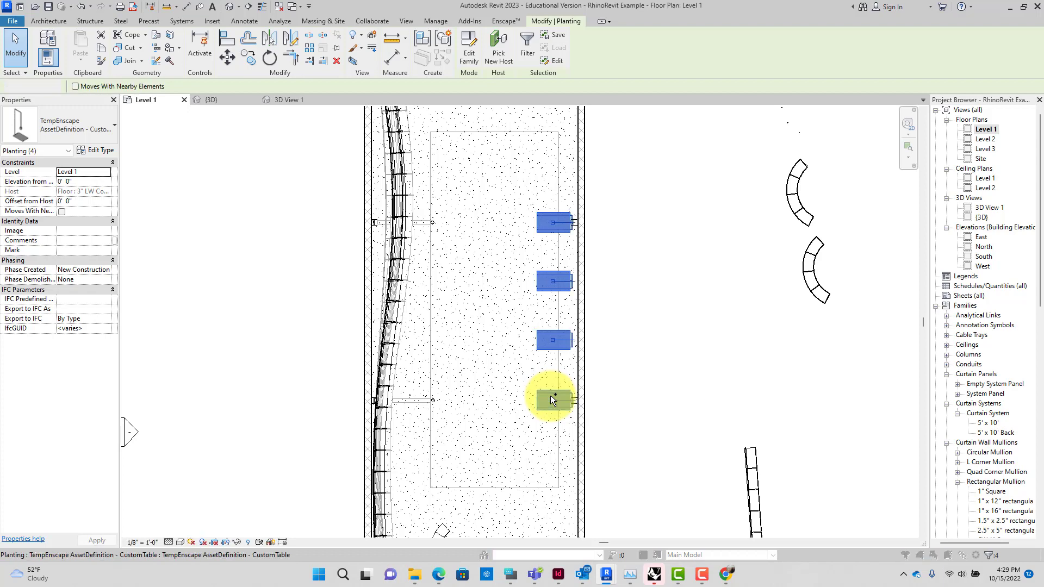
scroll(579, 344, up, 3)
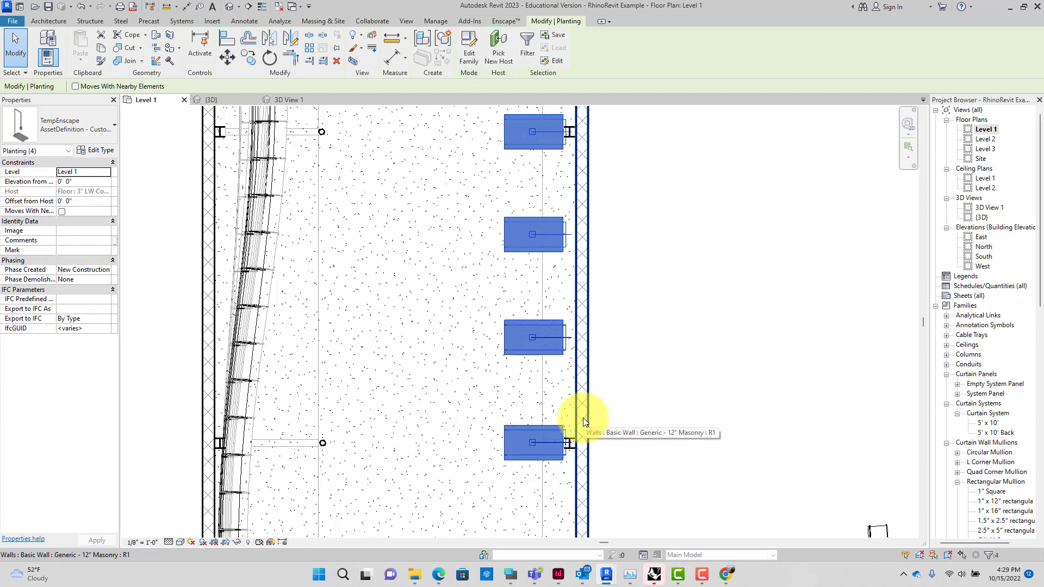
click(653, 426)
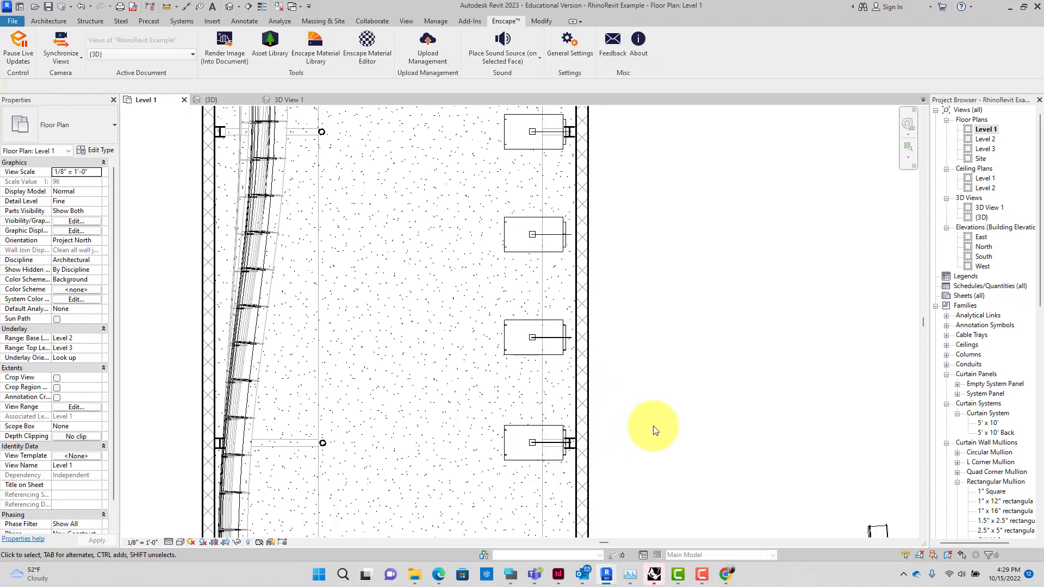
mouse_move(608, 575)
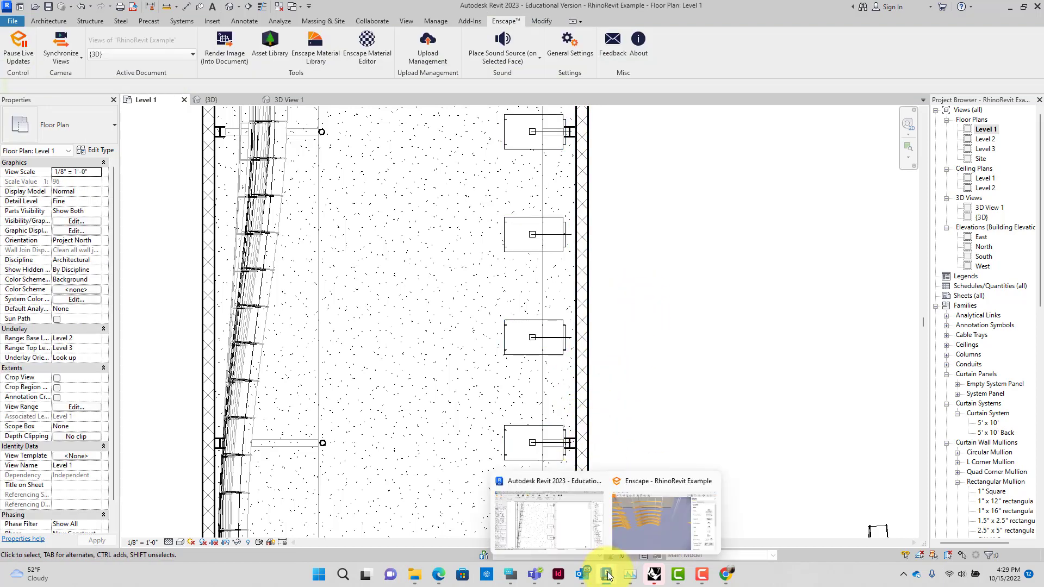
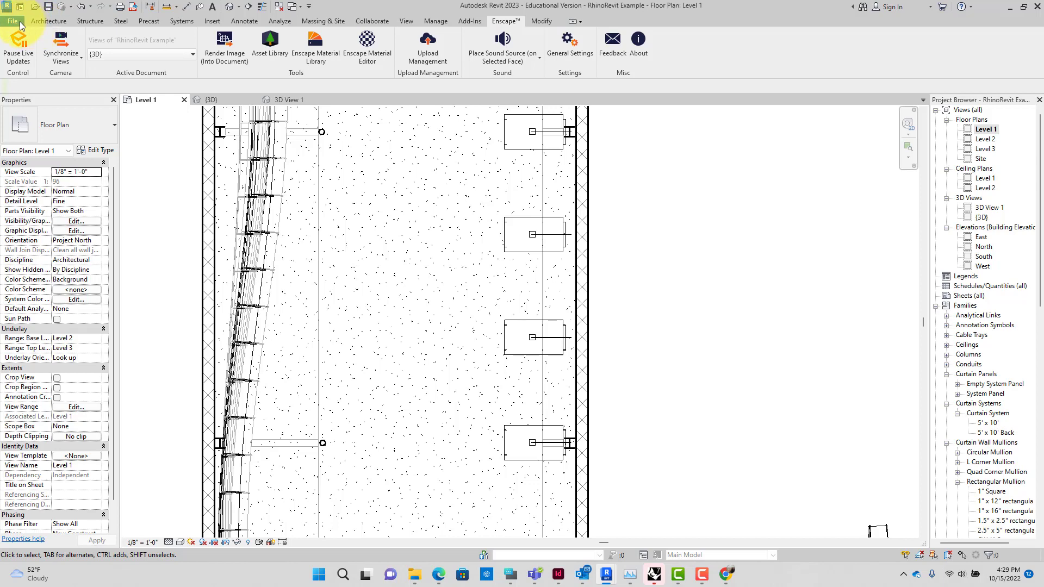
- Create a new family from the Lighting Fixture template in the English-Imperial folder
click(17, 22)
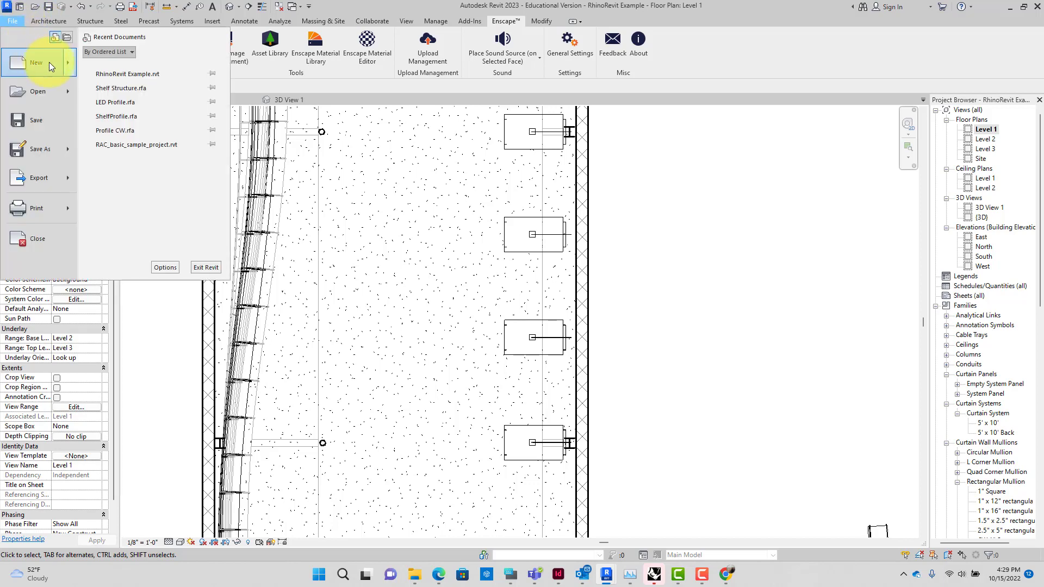
mouse_move(66, 65)
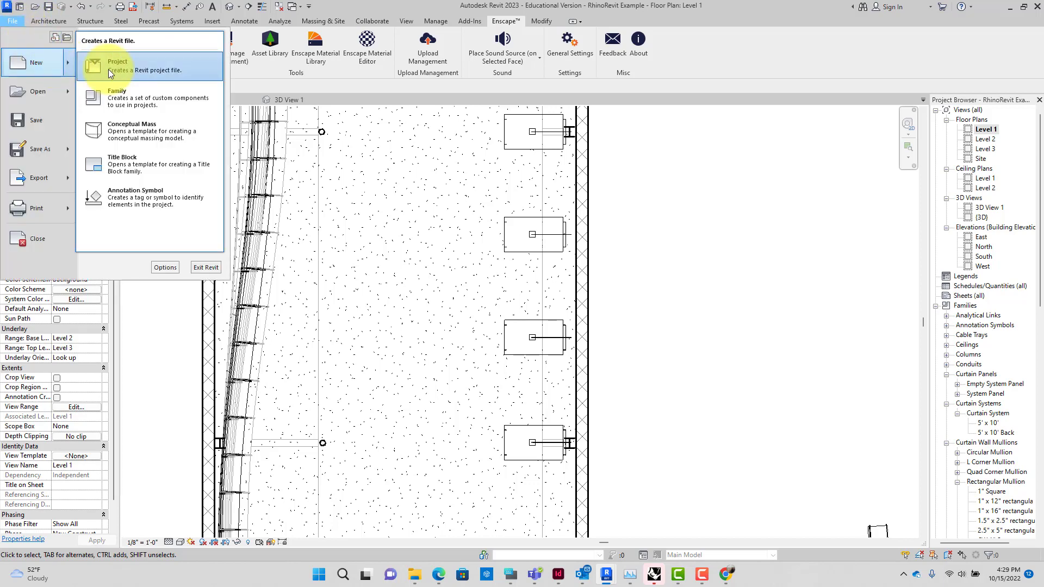
click(113, 104)
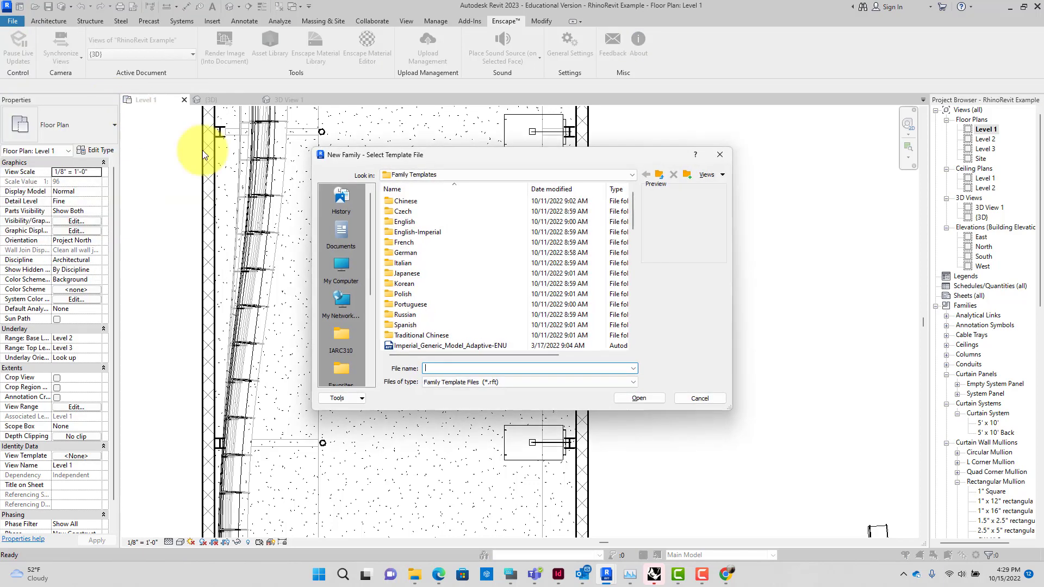
double_click(427, 232)
scroll(435, 259, down, 5)
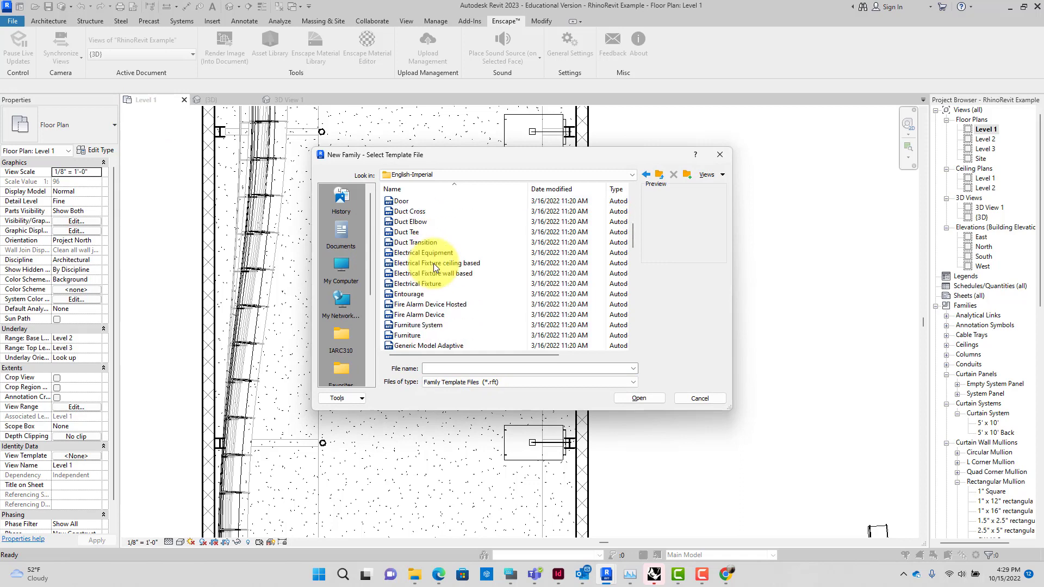
scroll(433, 263, down, 5)
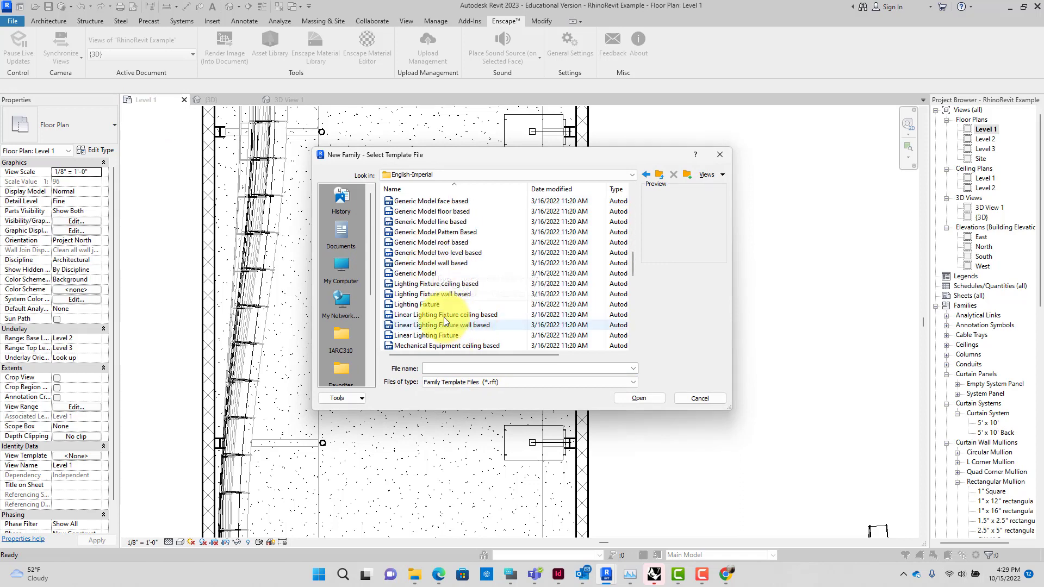
click(438, 306)
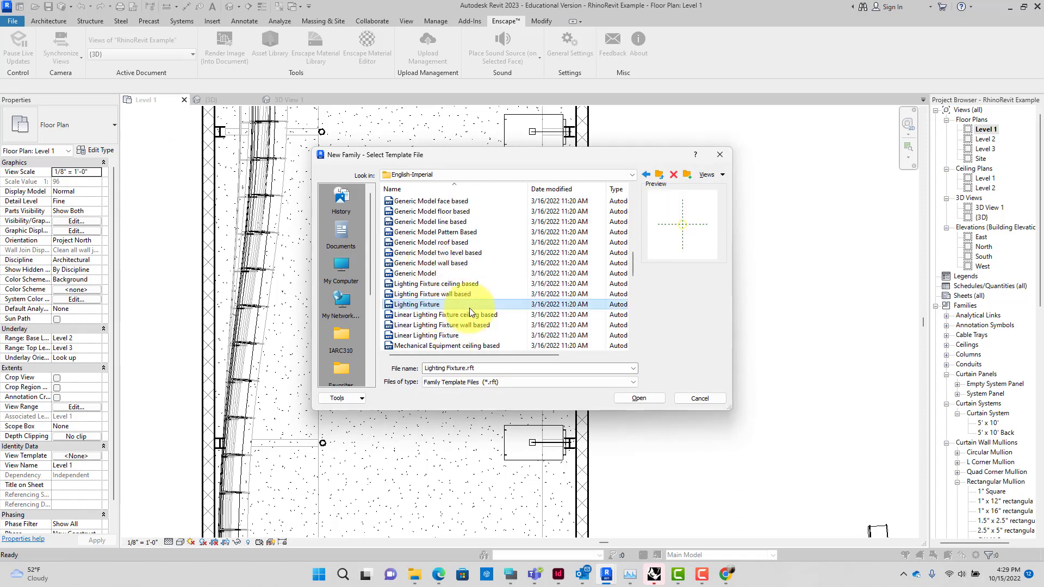
click(643, 399)
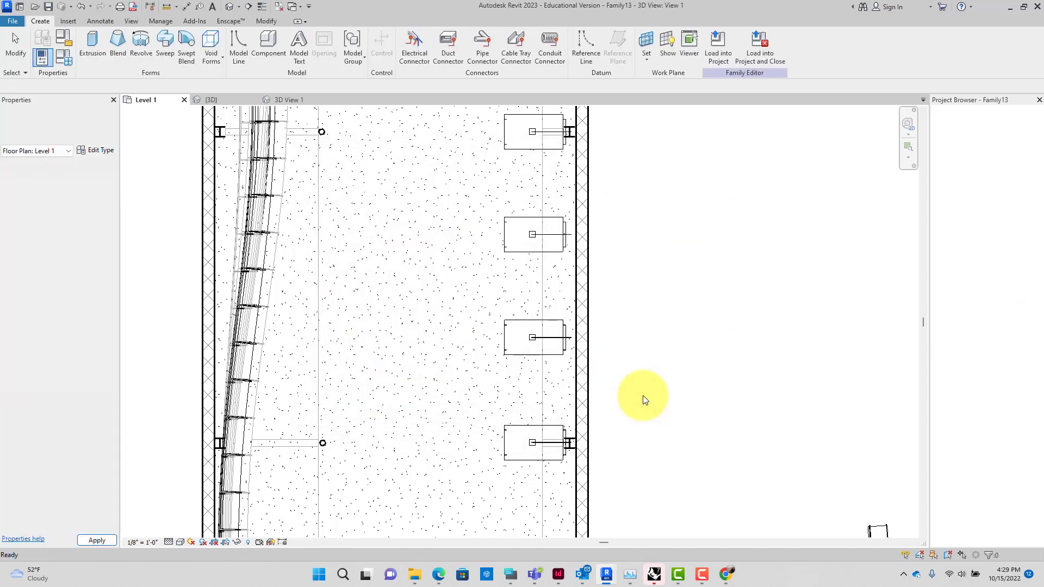
- Open the light source's definition and accept it with point emission and spherical light distribution
click(533, 343)
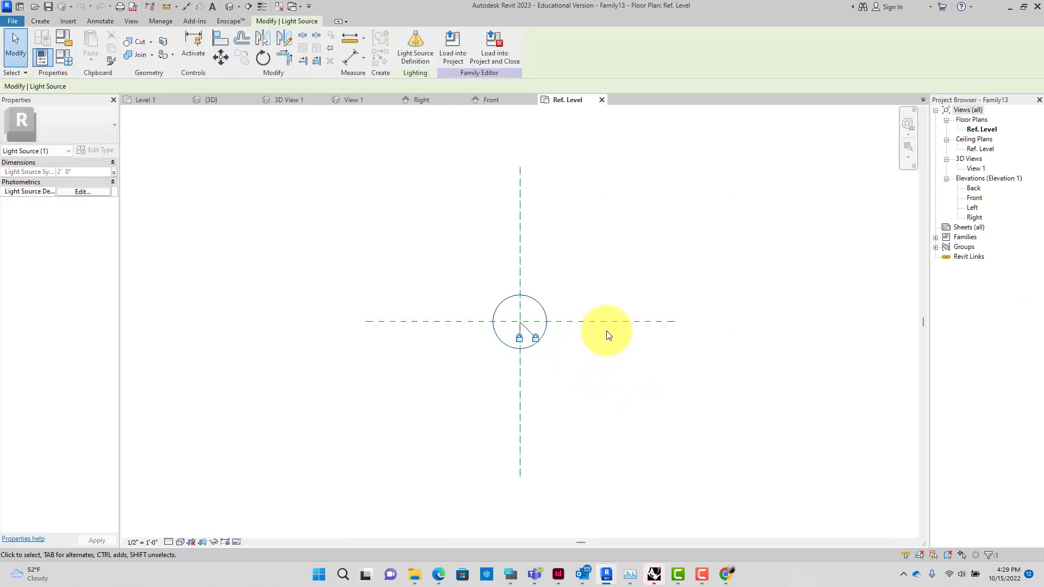
click(416, 48)
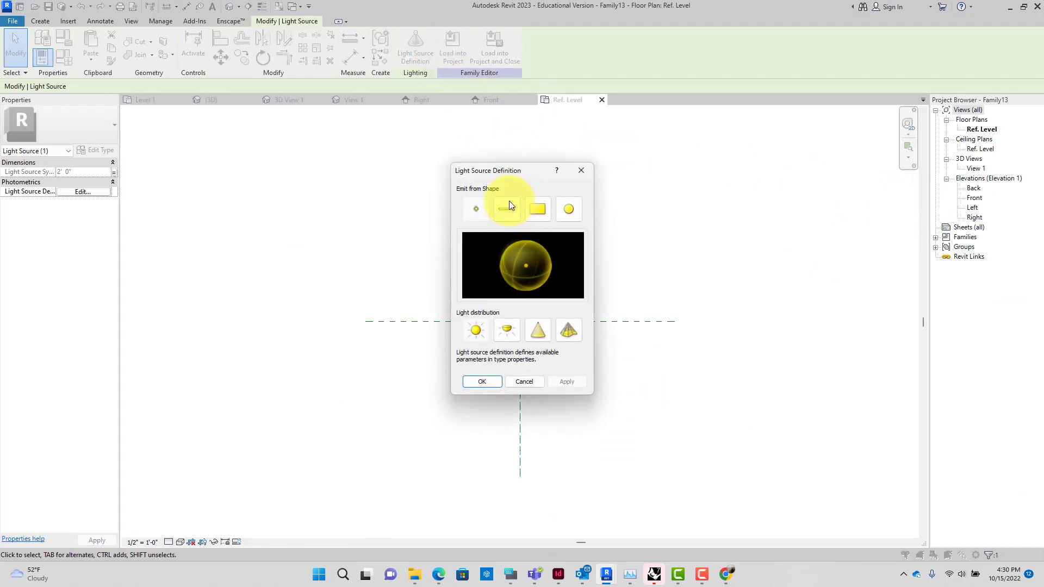
click(490, 380)
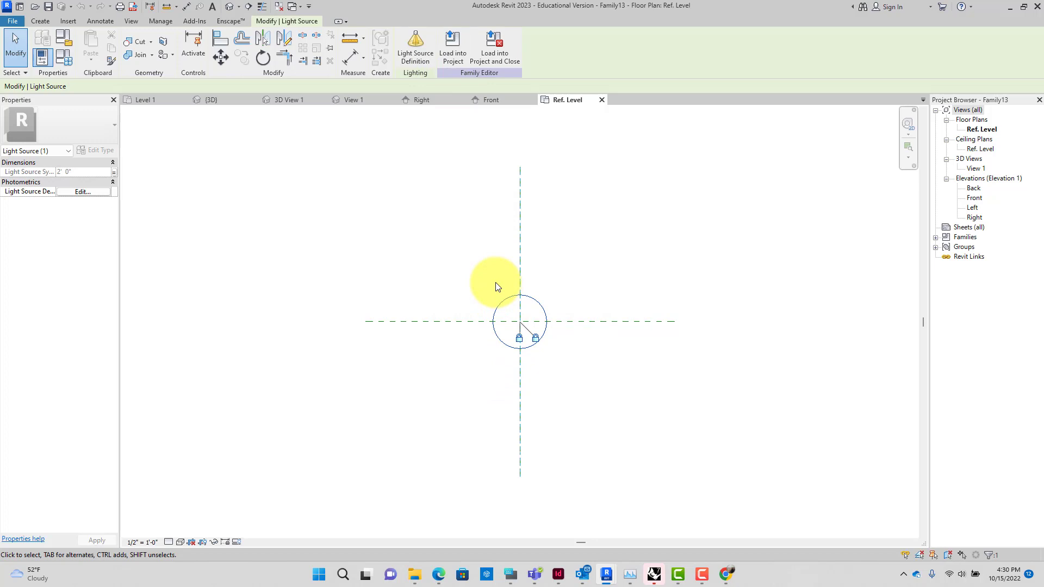
- Save the lighting fixture family as "Spherical light" in the Assets folder
click(12, 21)
mouse_move(58, 155)
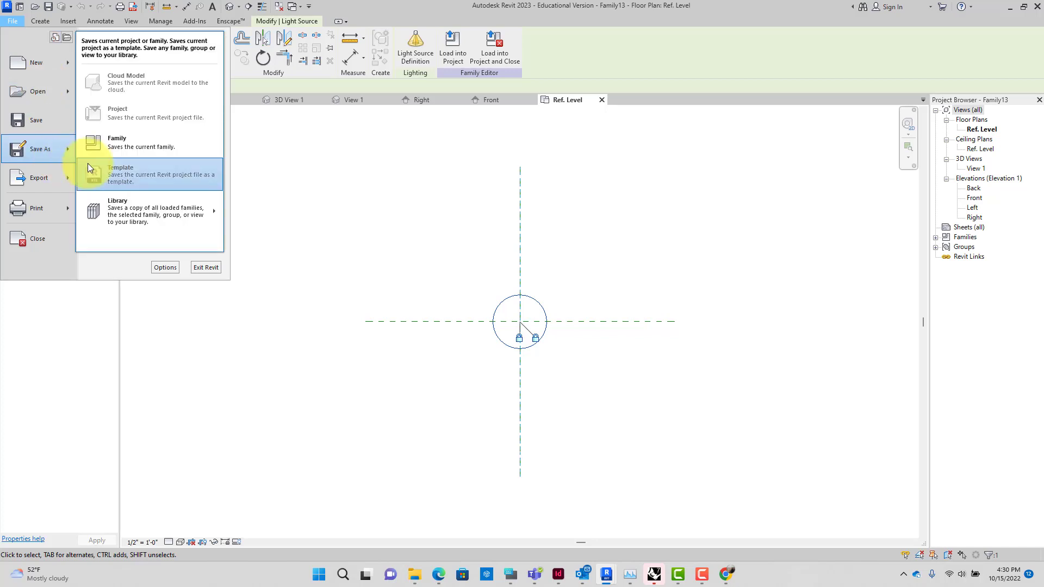
click(108, 140)
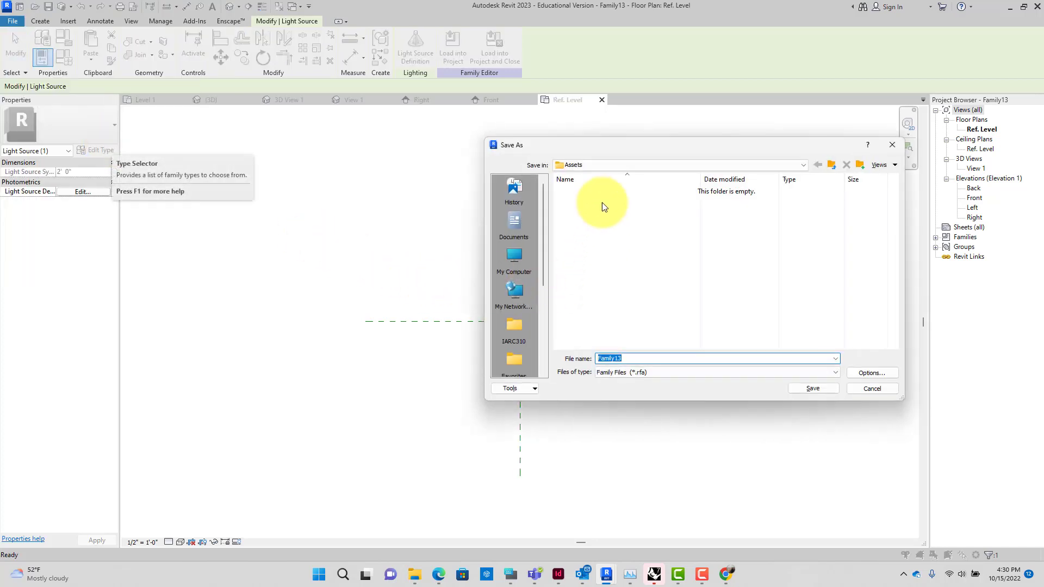
text(She)
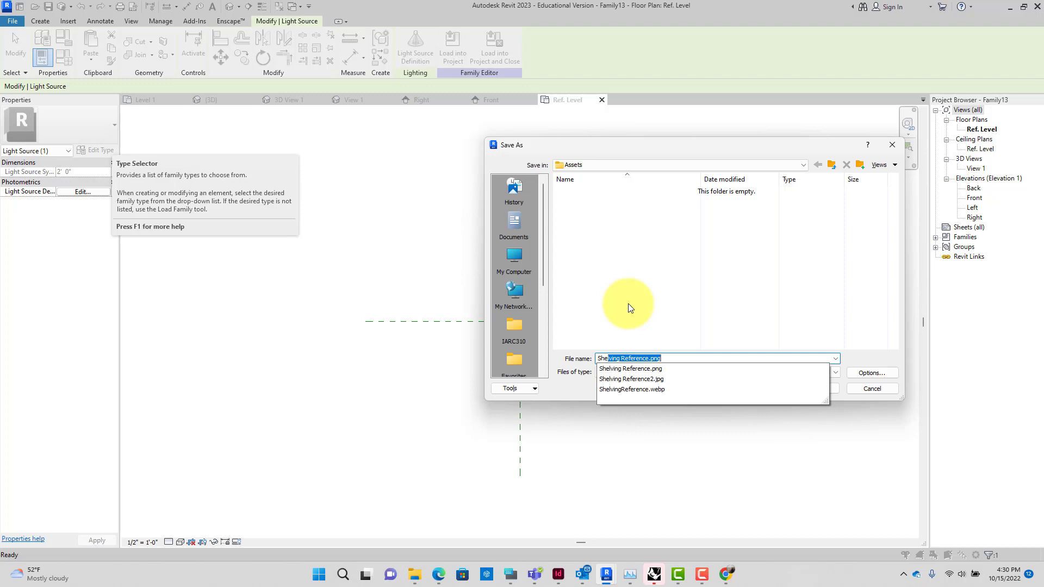
key(Delete)
text(p)
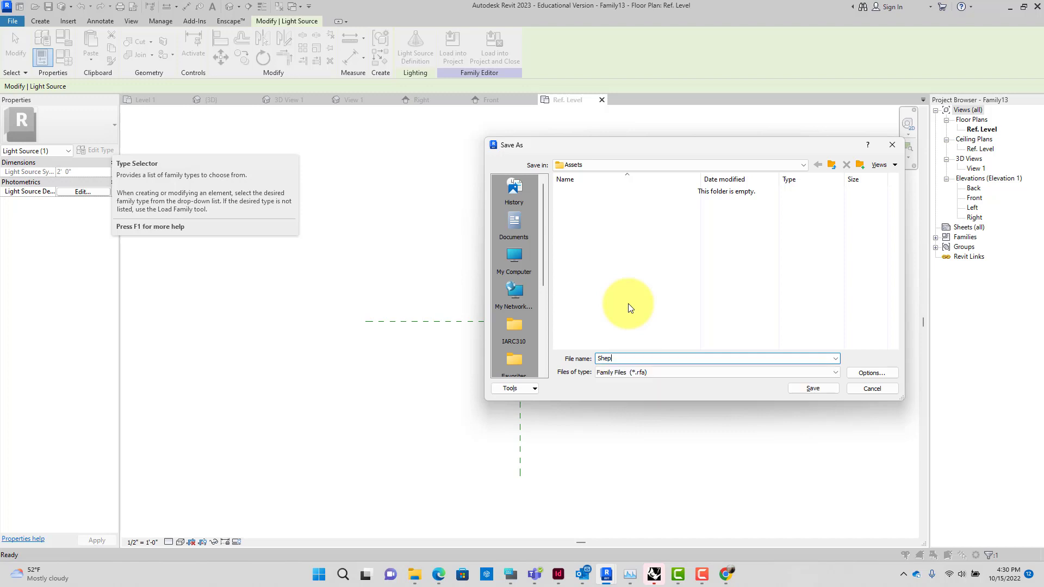
key(BackSpace)
key(BackSpace)
text(ical light)
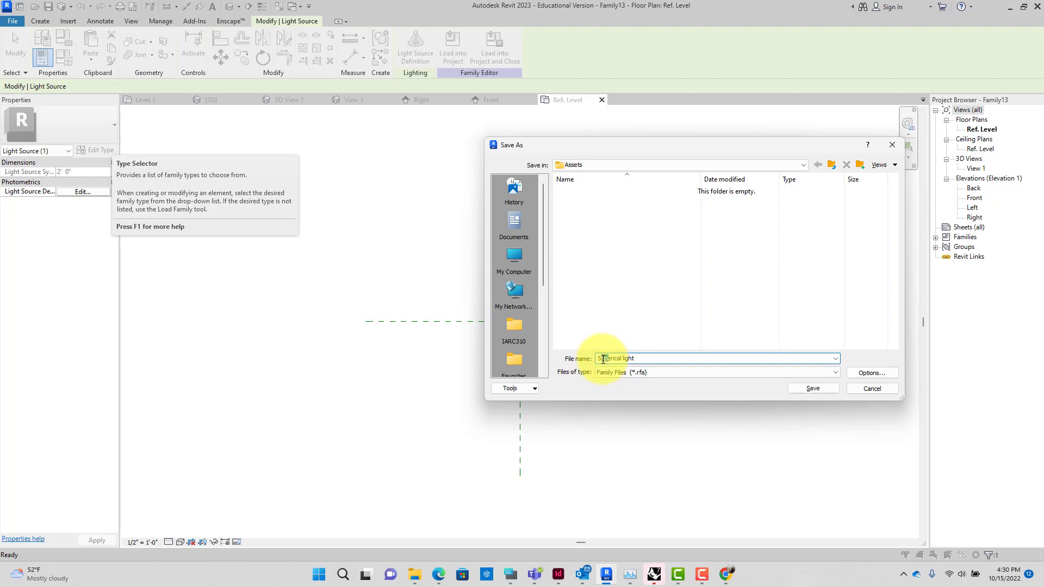
click(789, 389)
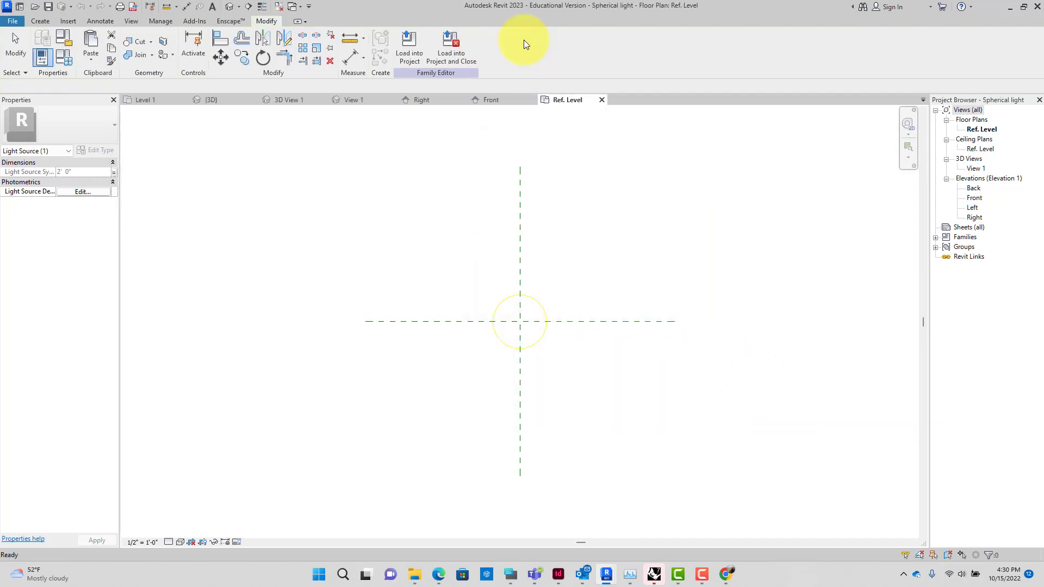
- Load the Spherical light family into the project and place one on the southernmost CustomTable in the Level 1 floor plan
click(409, 45)
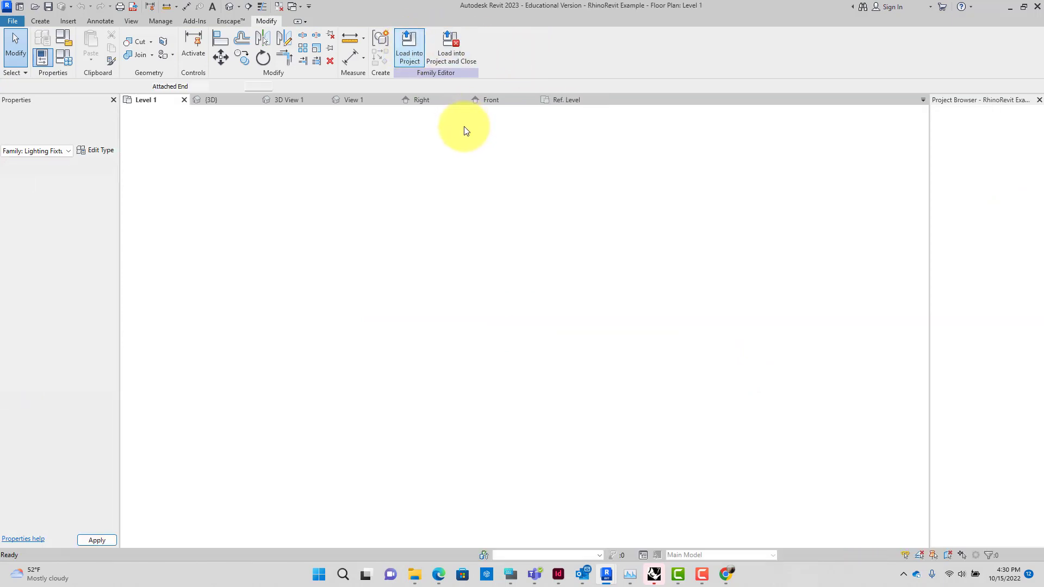
scroll(536, 440, up, 4)
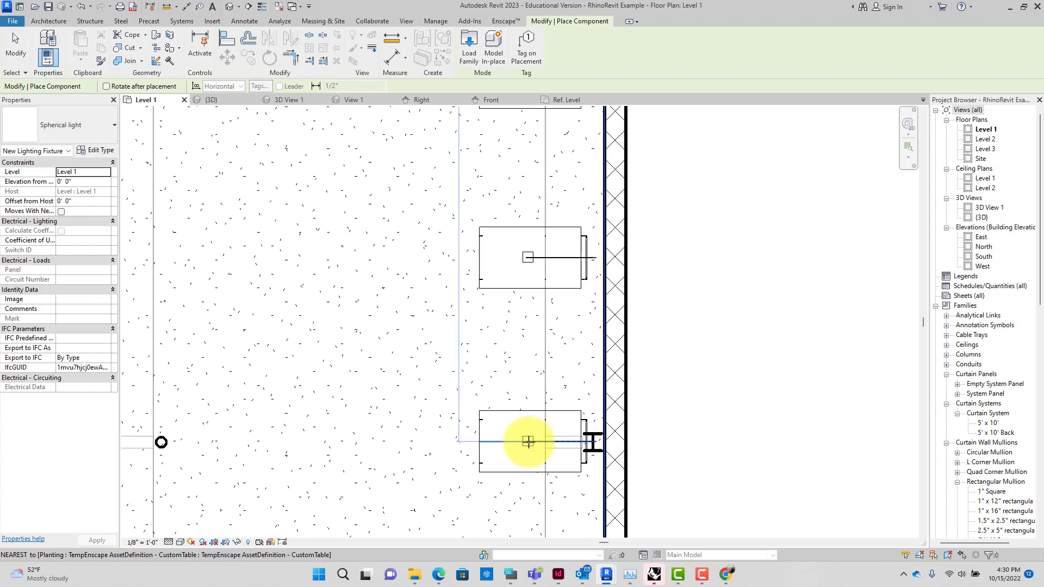
click(528, 441)
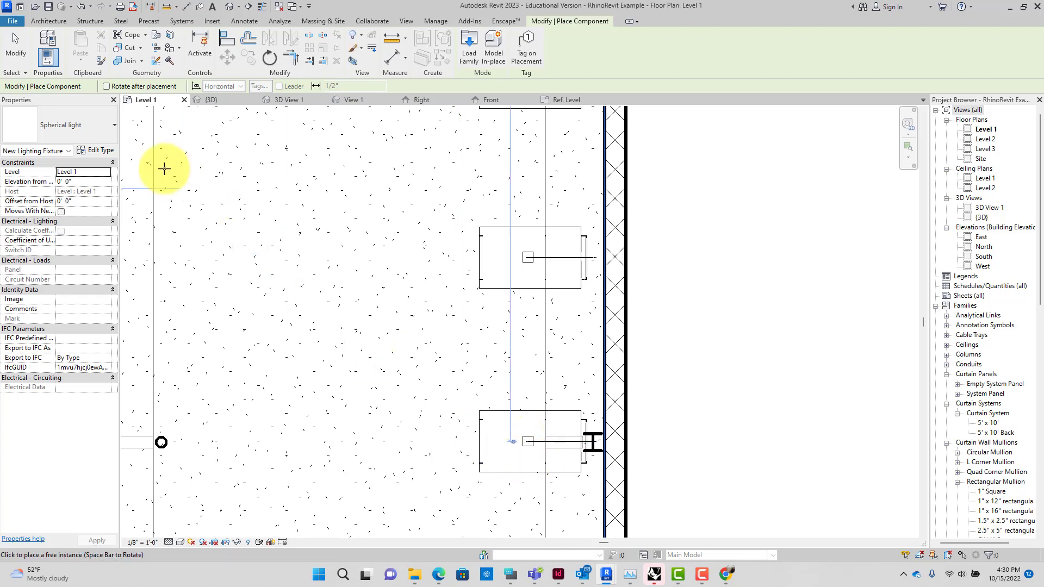
click(14, 43)
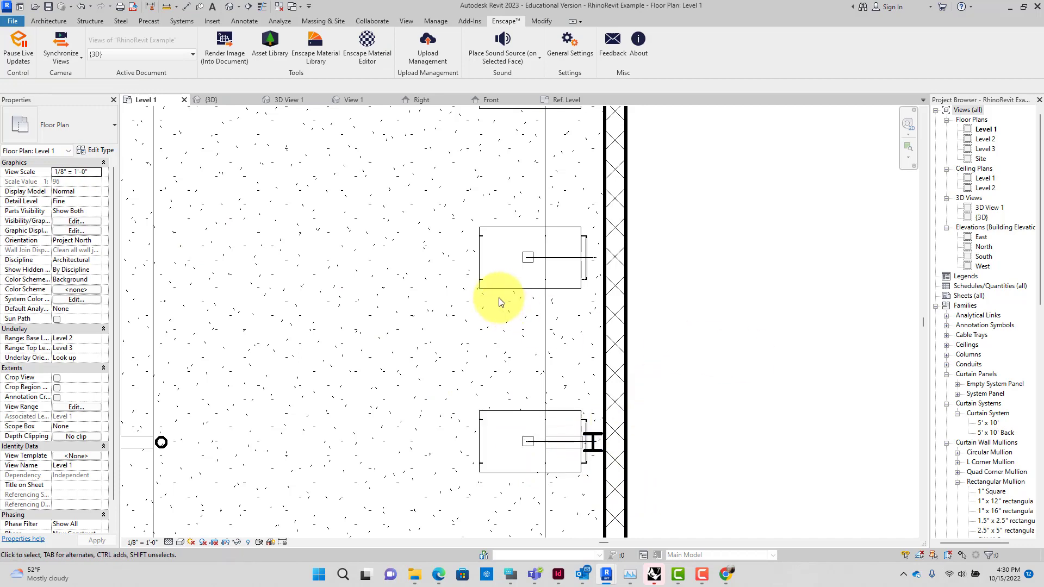
- Look for the placed spherical light in the Level 1 floor plan, the Level 1 ceiling plan and 3D View 1
drag(494, 433, 598, 514)
click(686, 456)
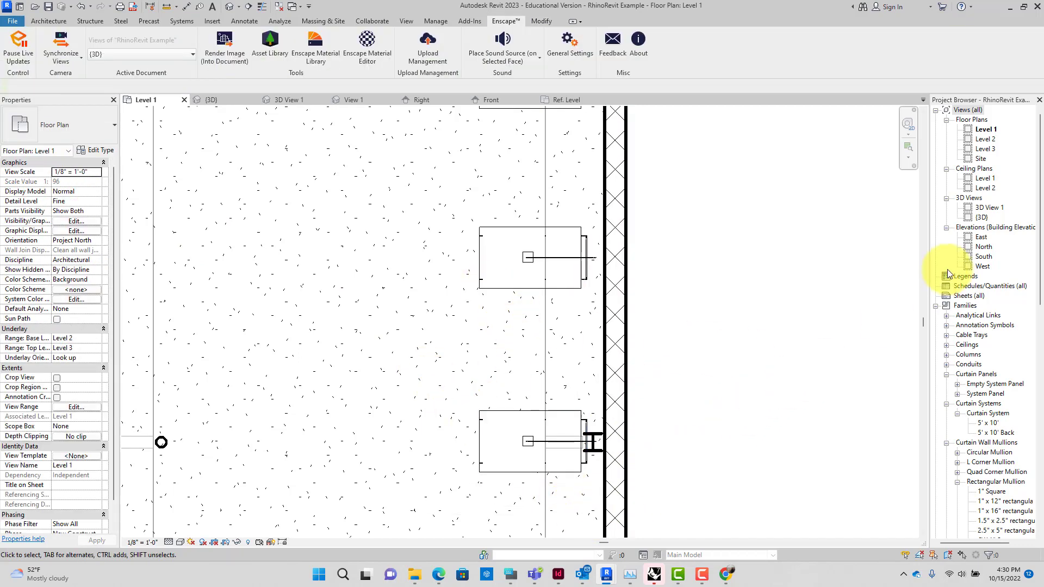
double_click(983, 179)
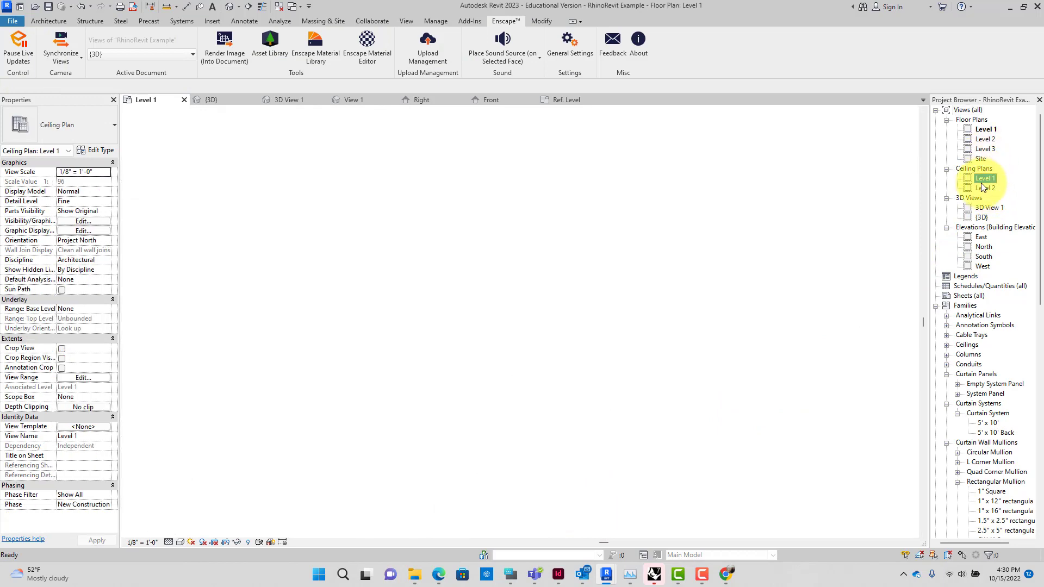
scroll(686, 287, down, 8)
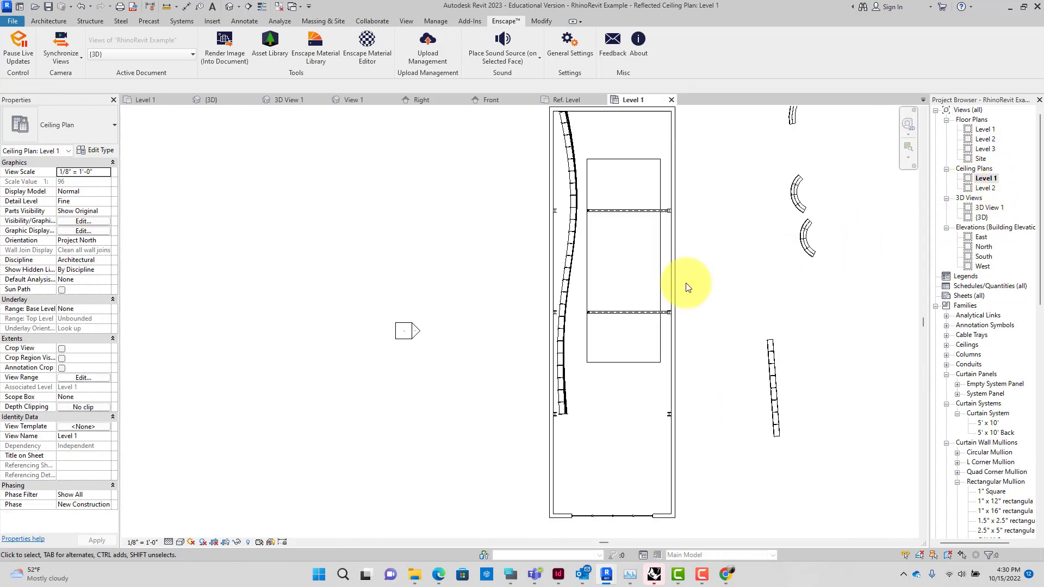
double_click(982, 217)
double_click(988, 208)
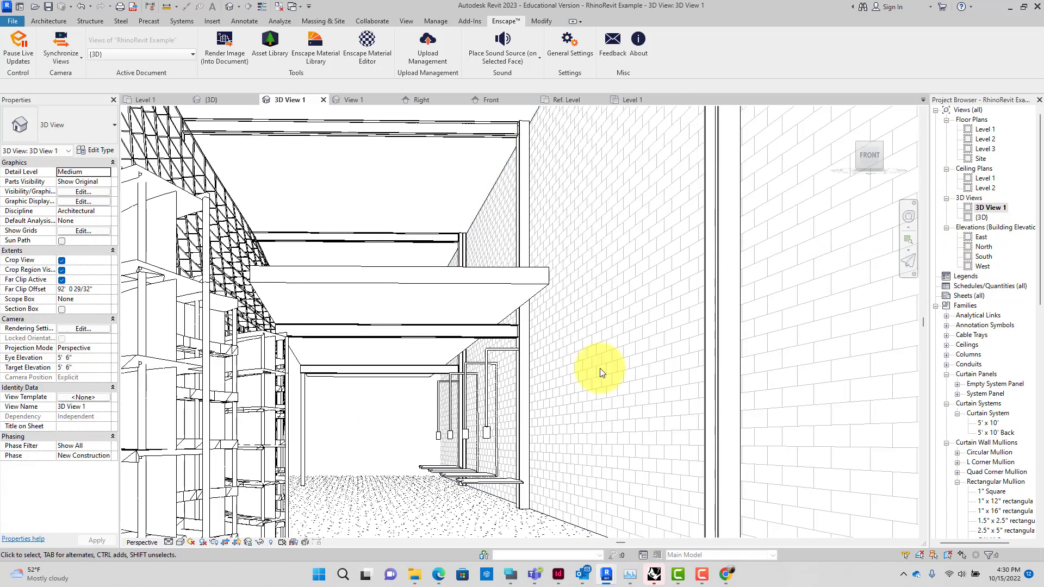
scroll(502, 420, down, 6)
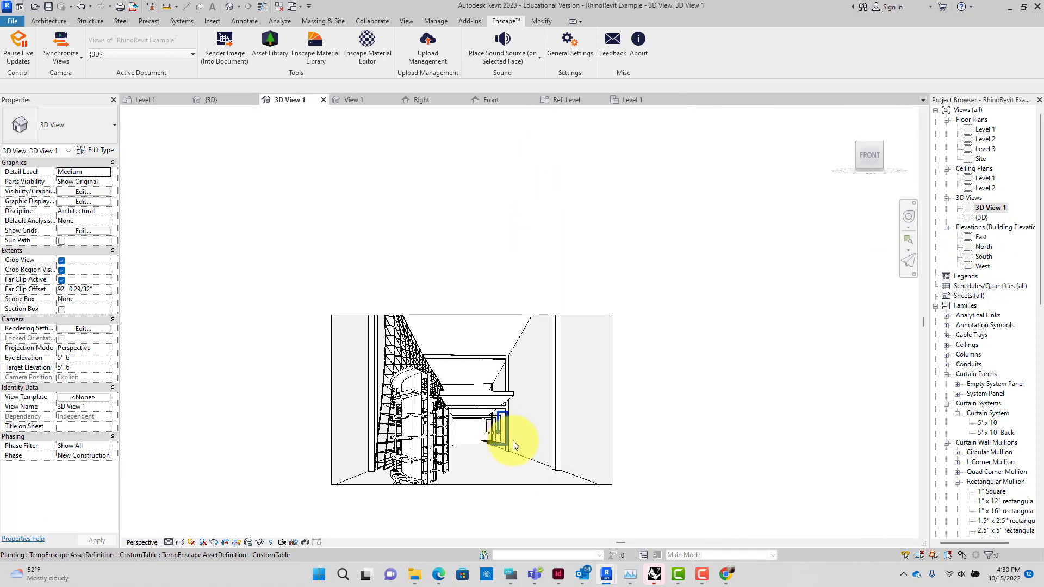
scroll(513, 440, up, 3)
- In the {3D} view's visibility overrides, turn on the Light Source subcategory of Lighting Fixtures
double_click(978, 218)
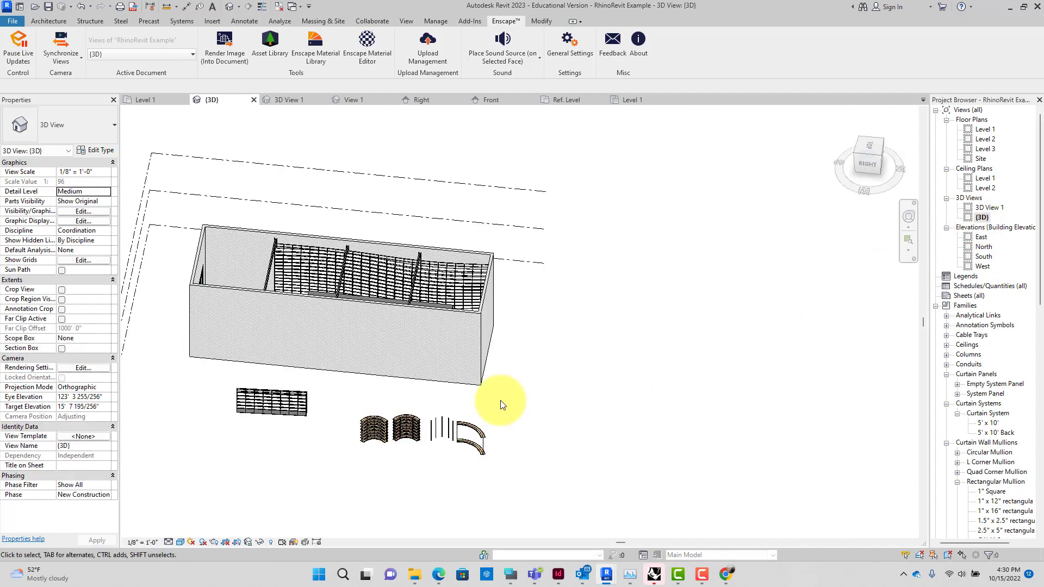
shift+middle_drag(512, 400, 589, 240)
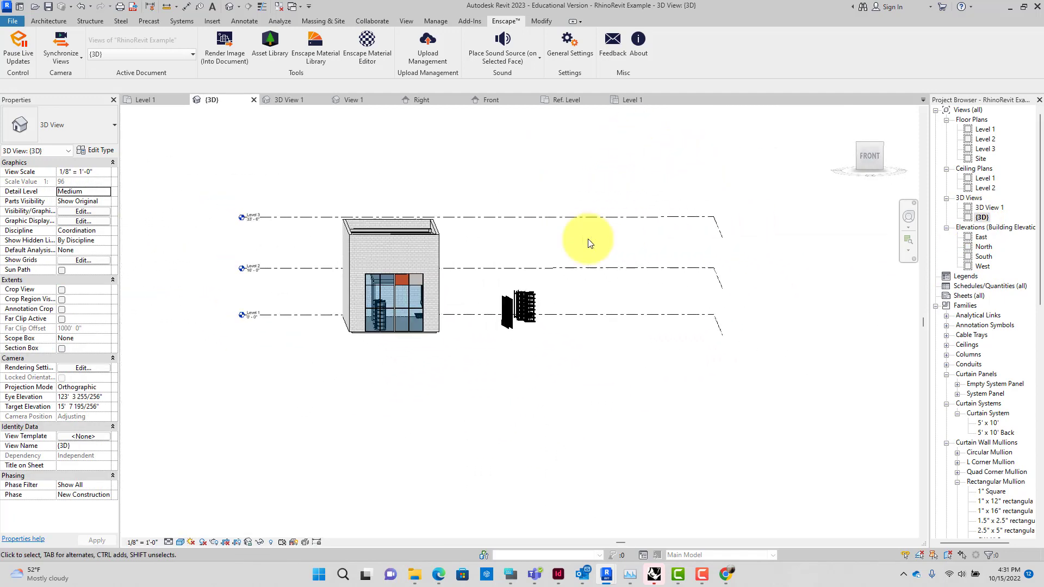
scroll(408, 321, up, 3)
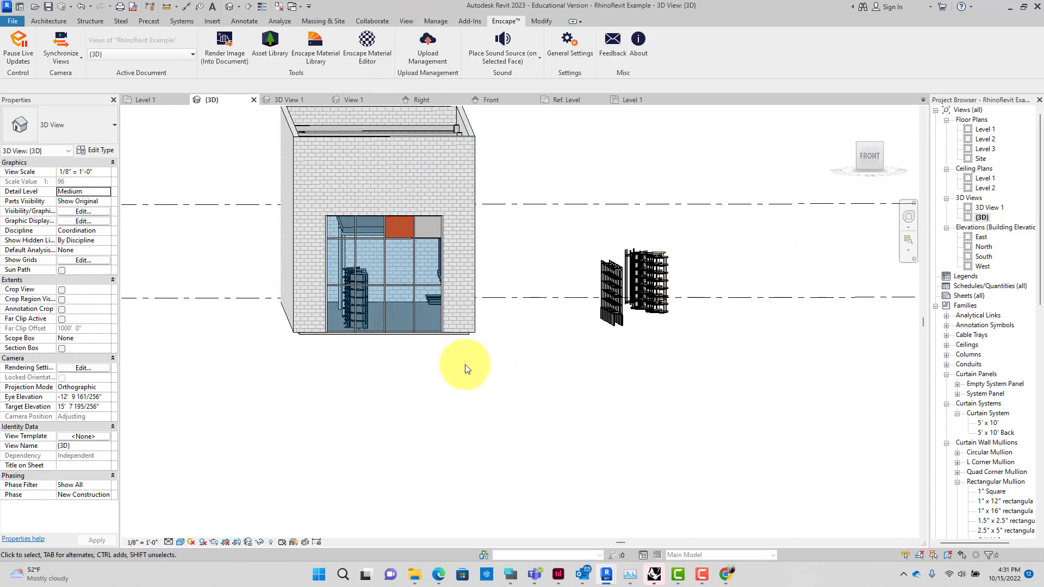
key(v)
key(g)
scroll(383, 310, down, 12)
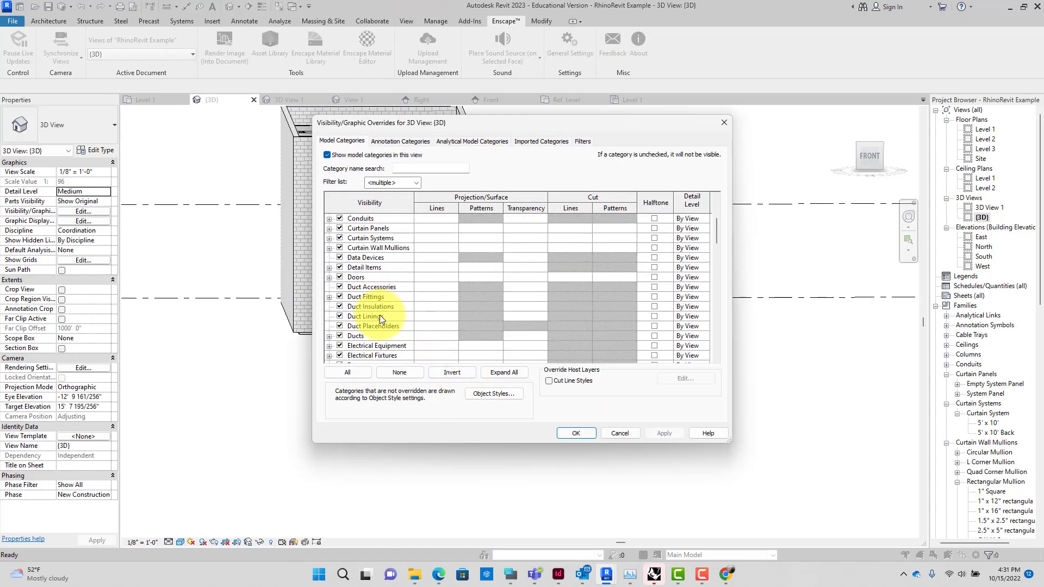
scroll(380, 316, up, 1)
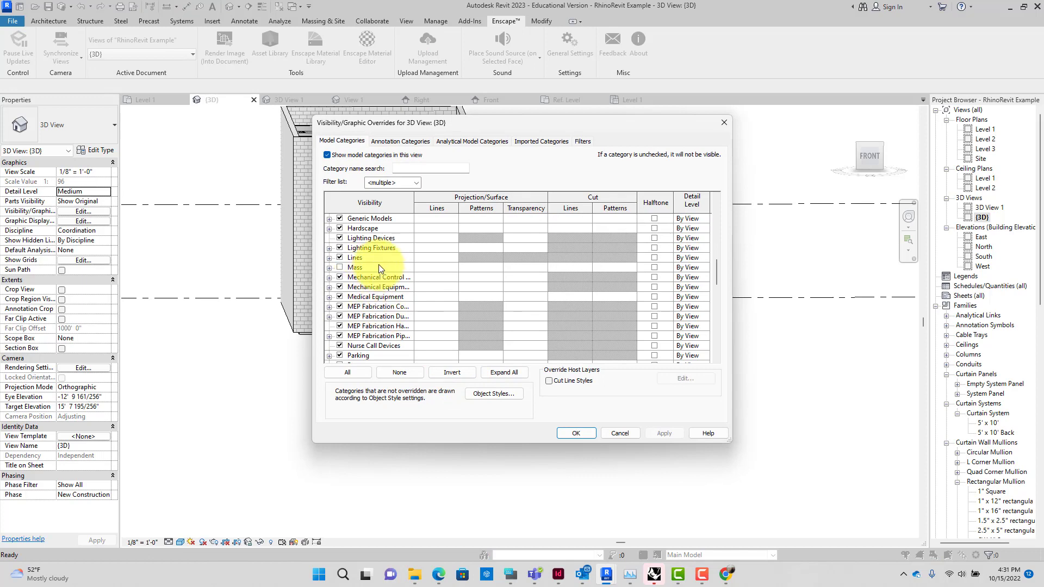
scroll(375, 267, up, 1)
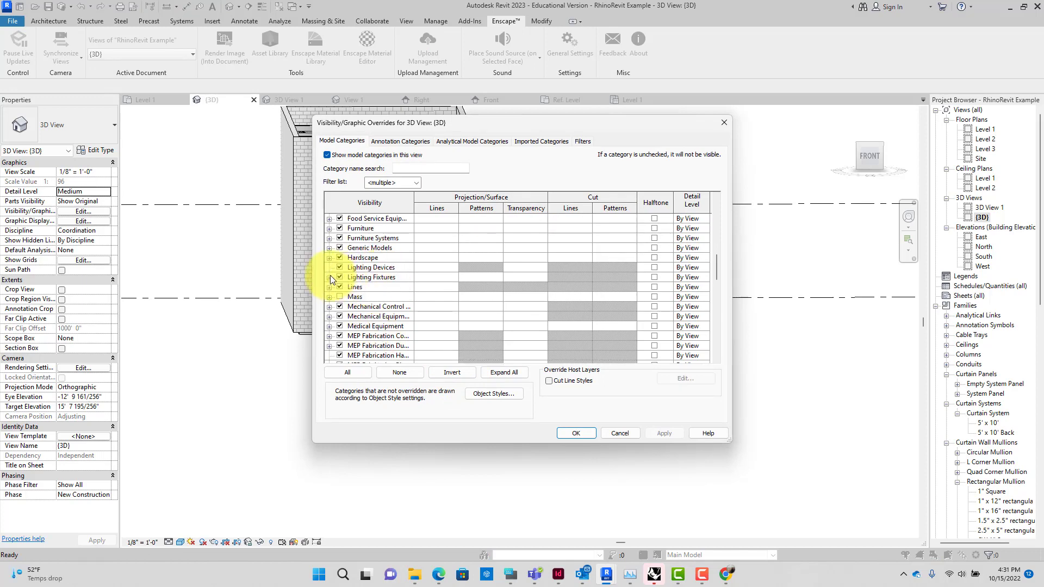
click(330, 278)
click(330, 278)
click(349, 296)
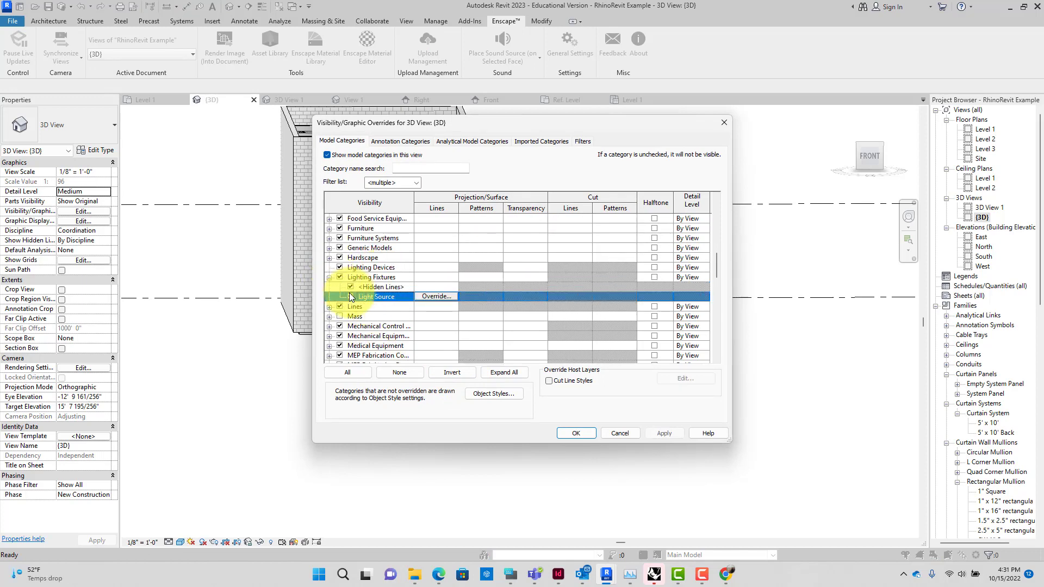
click(577, 432)
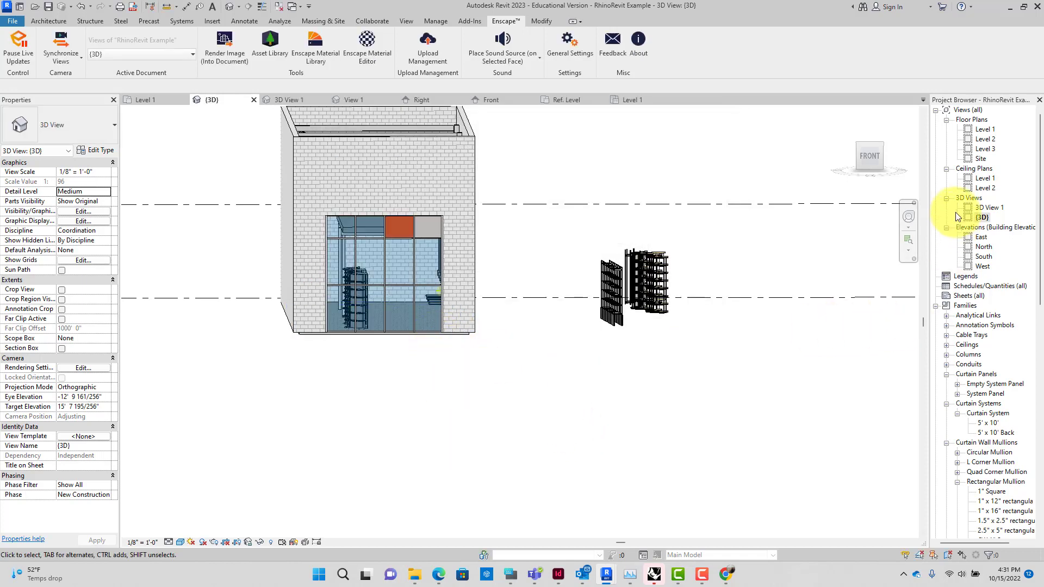
- In the Level 1 floor plan's visibility overrides, turn on the Light Source subcategory of Lighting Fixtures
double_click(976, 132)
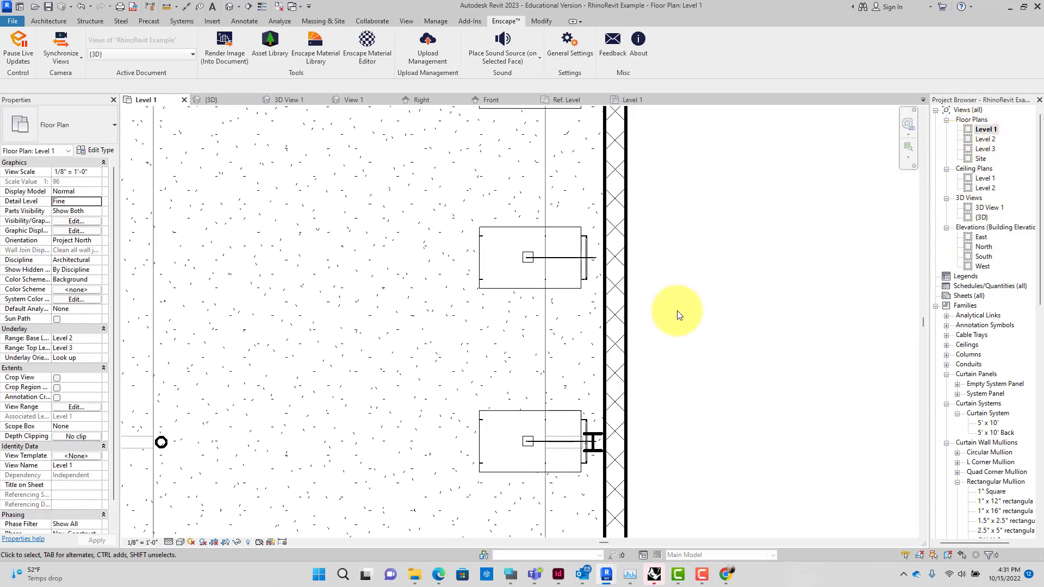
key(v)
key(g)
scroll(354, 296, down, 6)
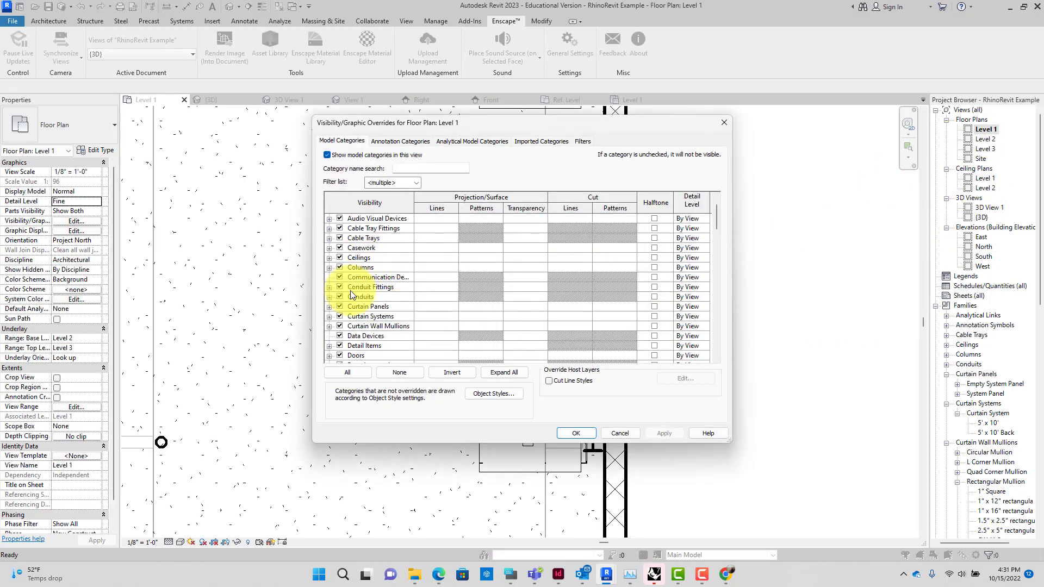
scroll(354, 299, down, 4)
click(341, 325)
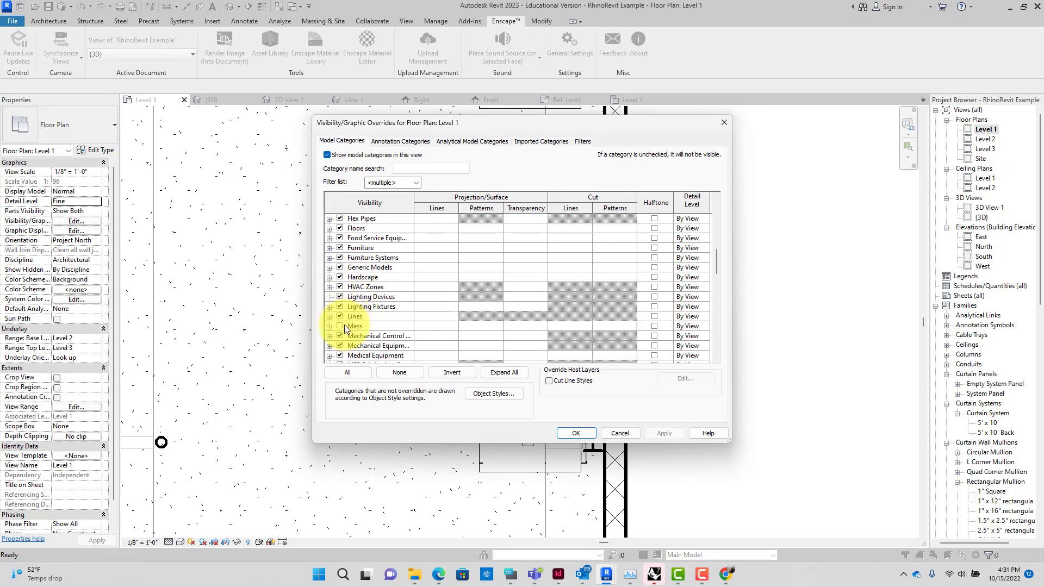
click(329, 306)
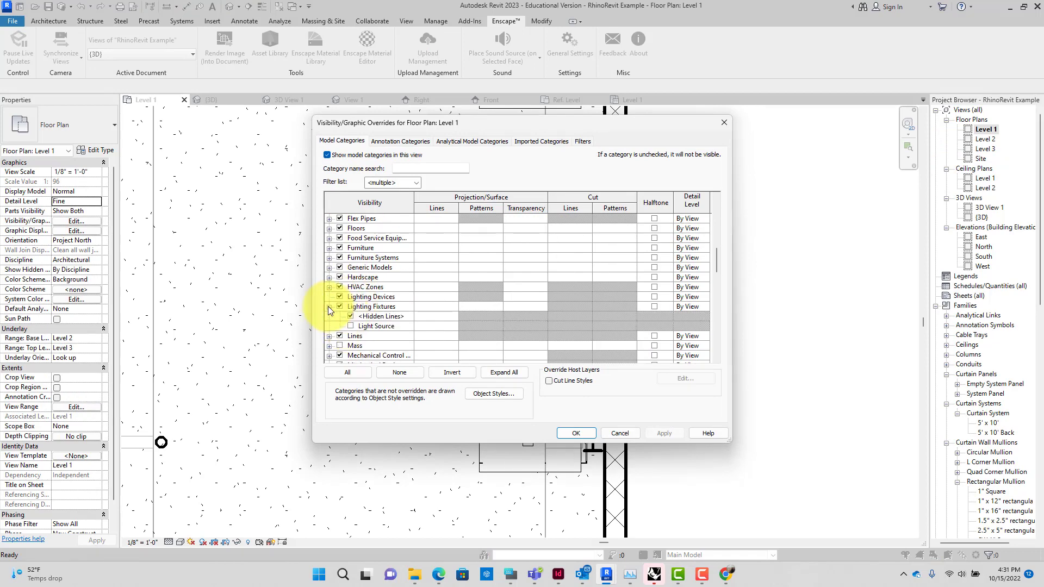
click(351, 326)
click(666, 434)
click(586, 435)
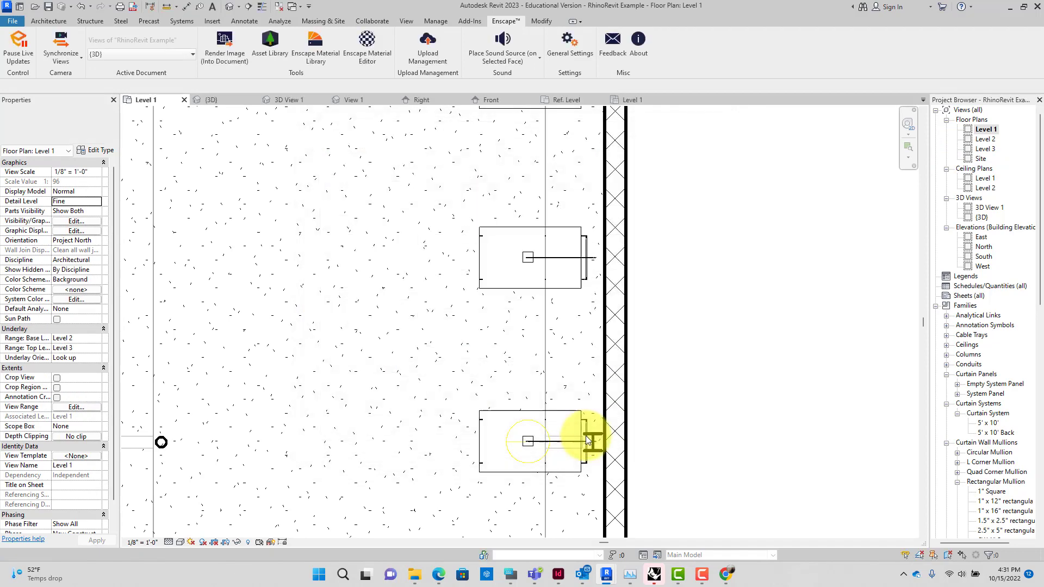
- Select the Spherical light on the southernmost table and set its elevation from level to 6' 0"
click(534, 461)
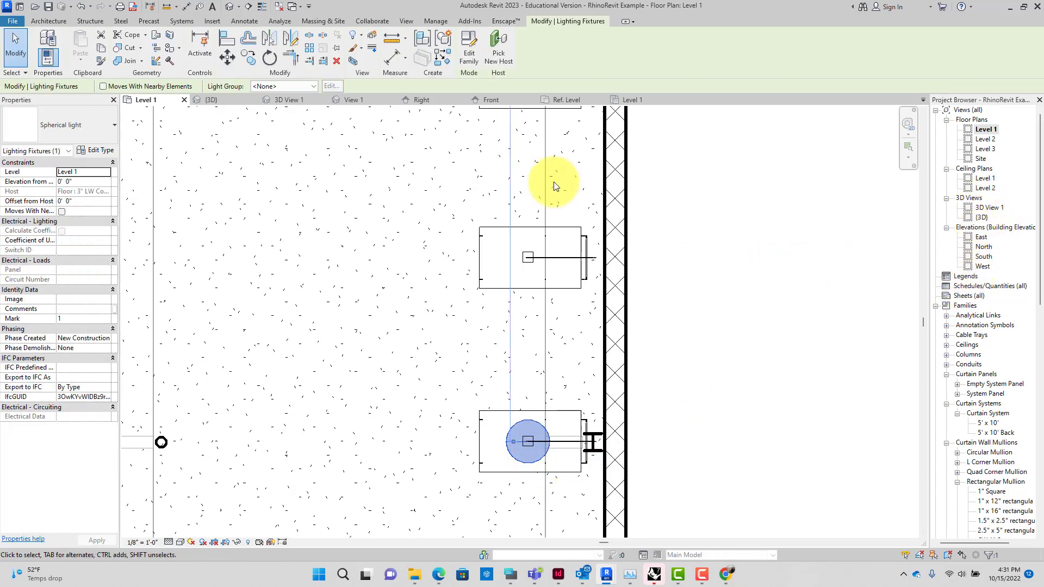
scroll(625, 233, down, 1)
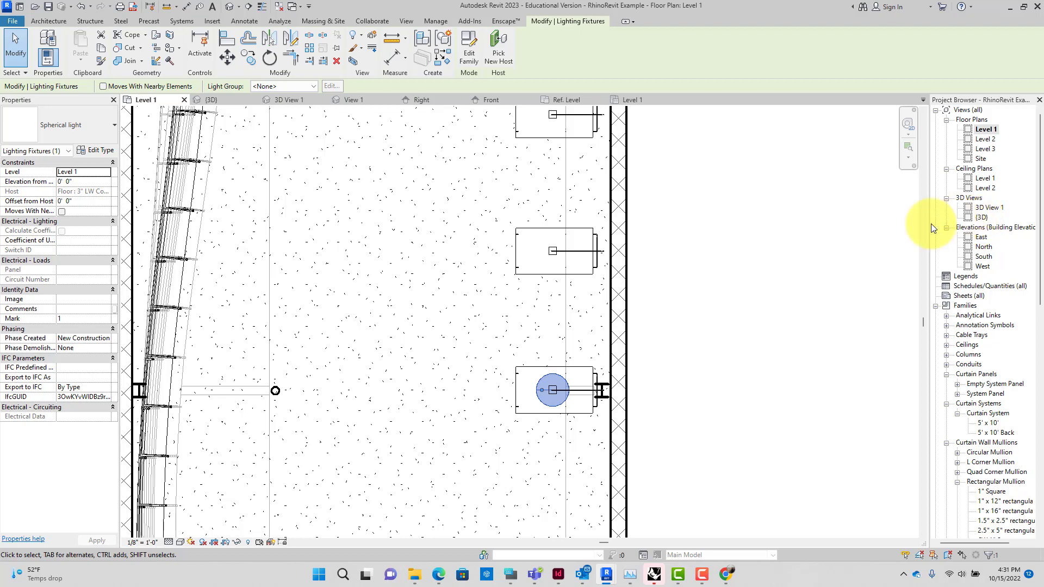
click(84, 181)
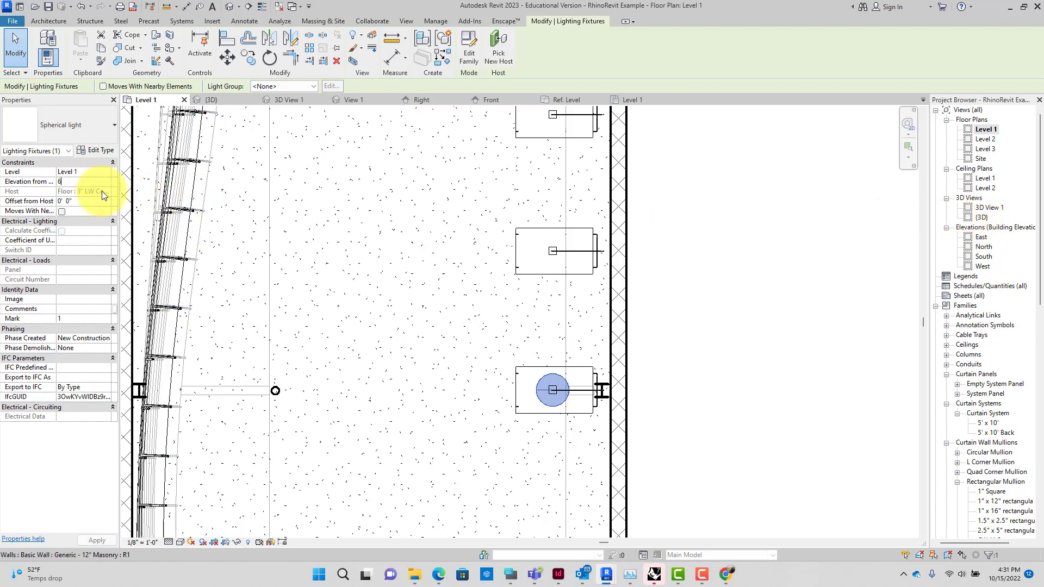
text(6)
key(Return)
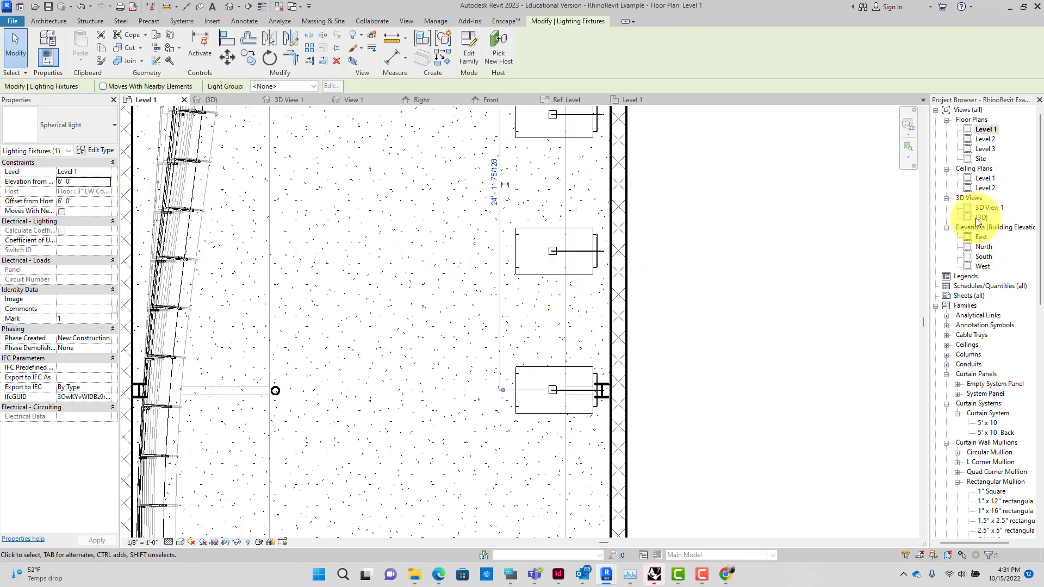
- In the {3D} view, lower the light's offset from host, trying 4' 0" and 2' 0" and settling on 1' 8"
double_click(980, 217)
shift+middle_drag(443, 341, 478, 342)
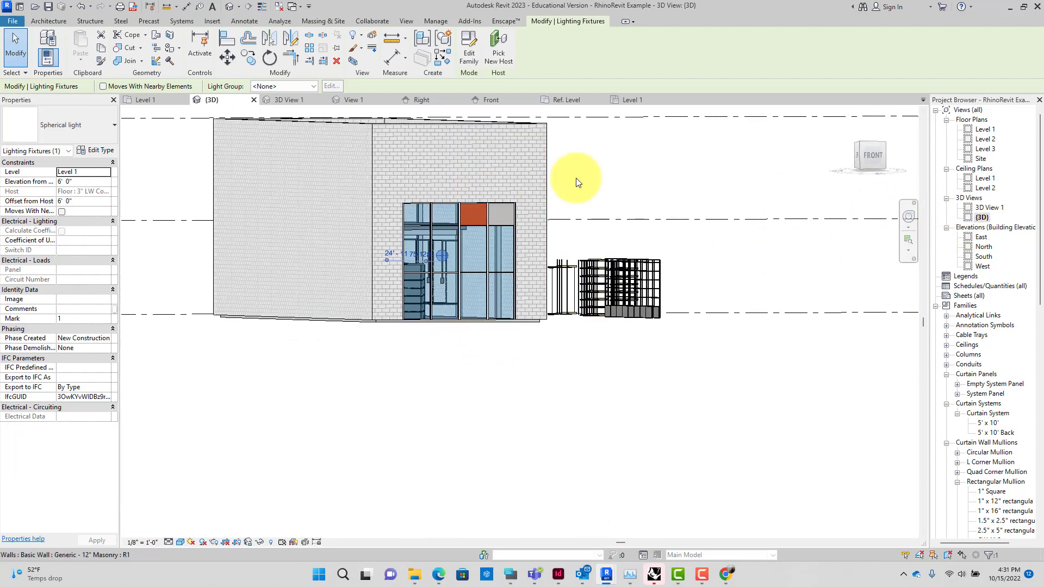
double_click(79, 200)
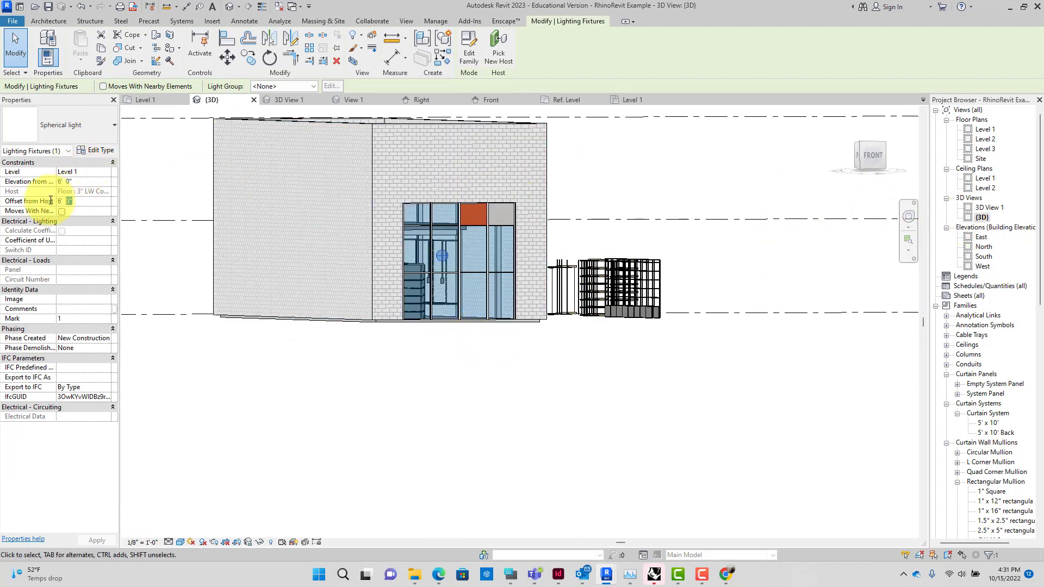
text(4)
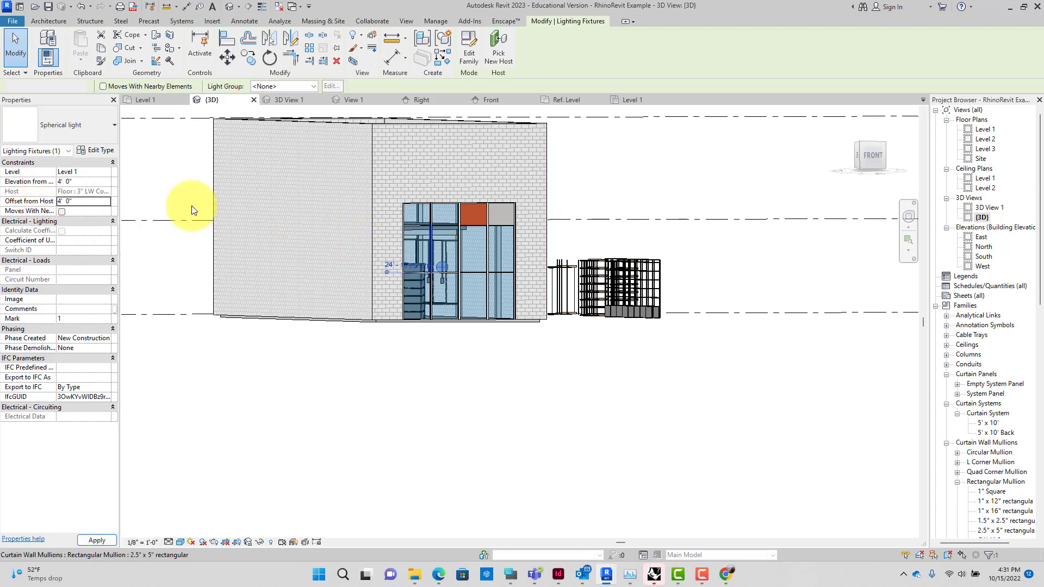
key(Return)
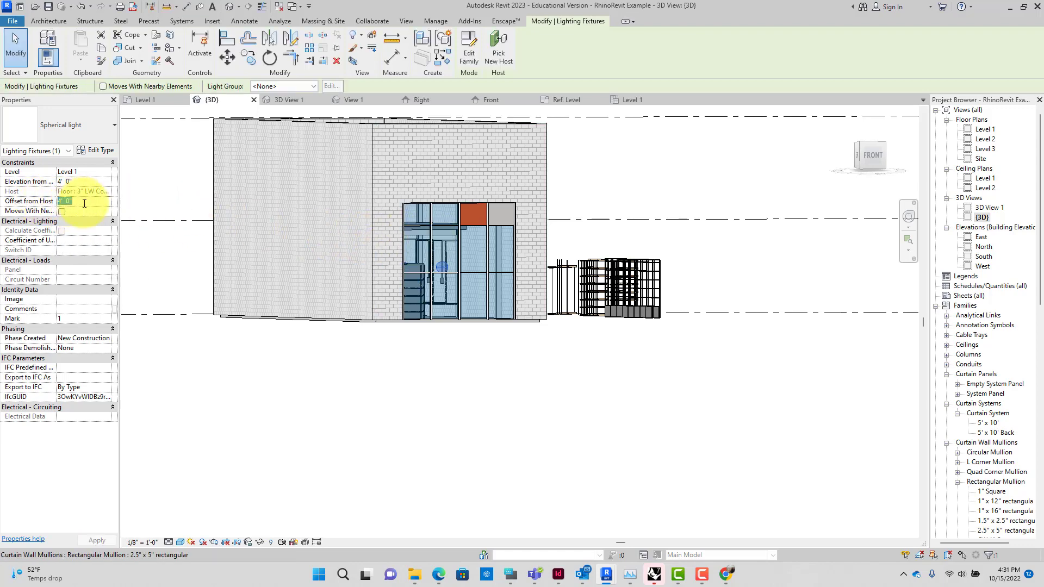
text(2)
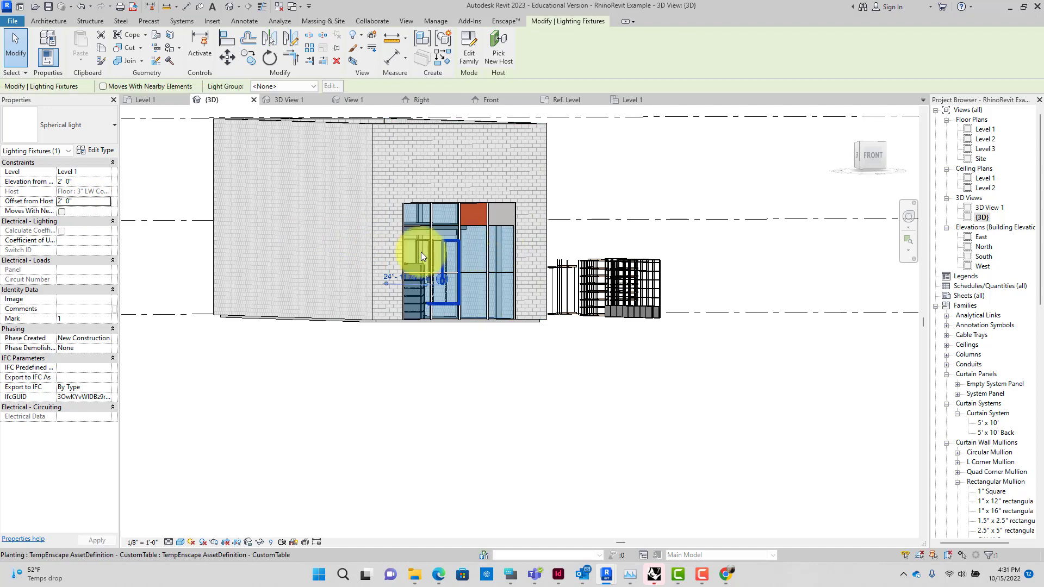
click(87, 200)
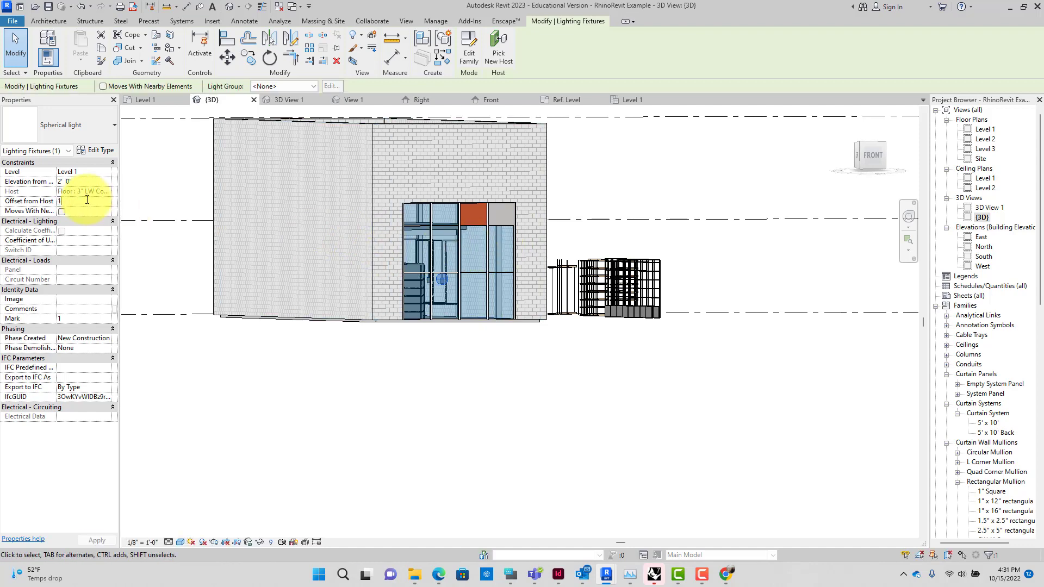
key(Return)
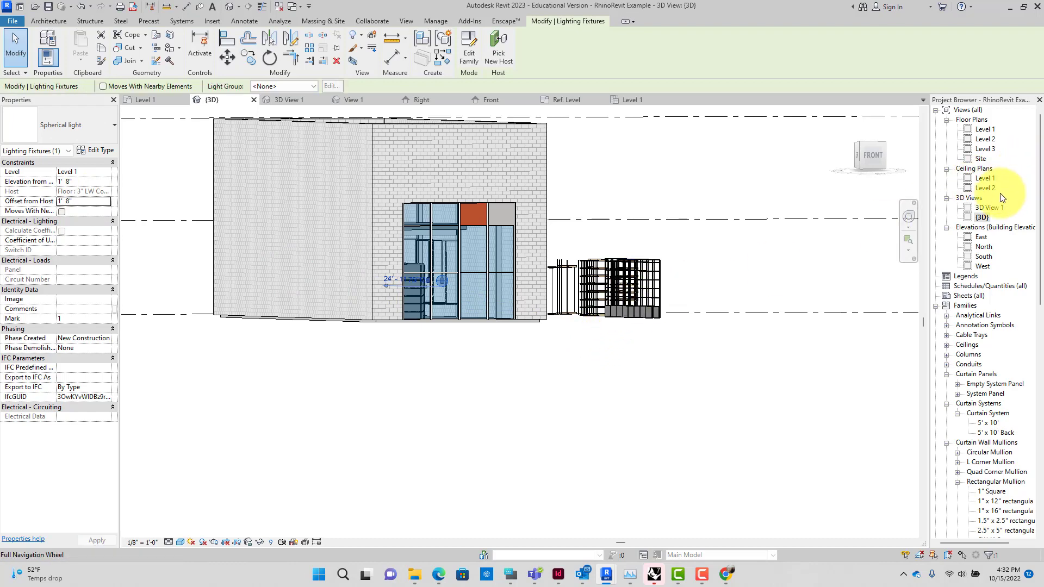
- In the Level 1 floor plan's view range, set the cut plane offset to 6'
double_click(983, 131)
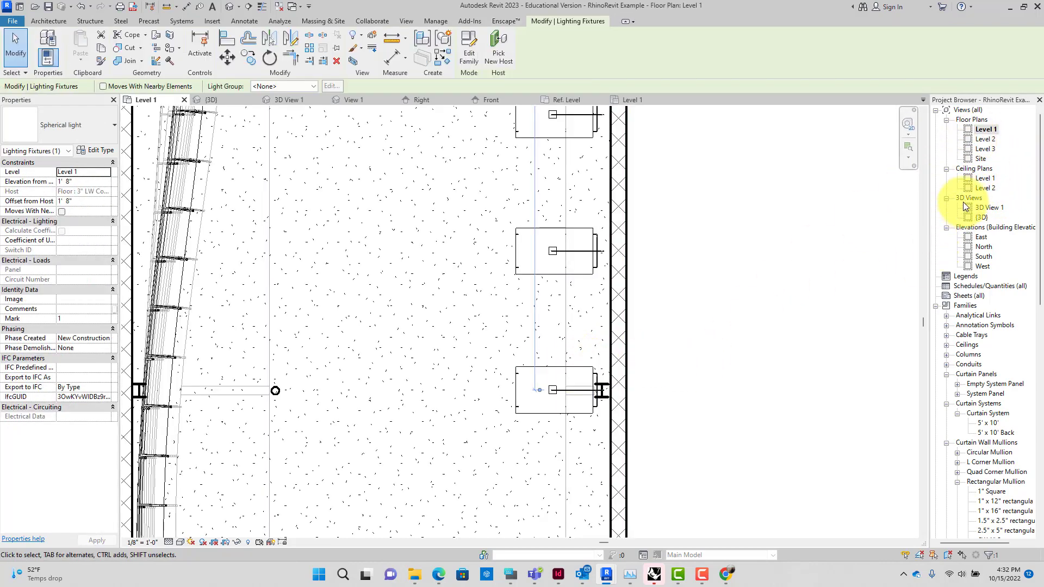
double_click(984, 179)
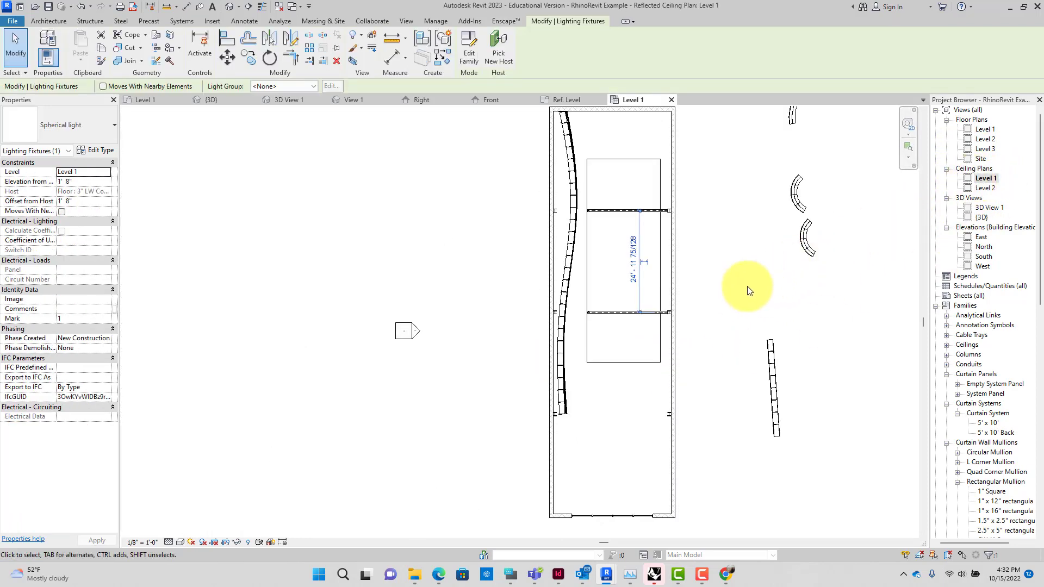
double_click(978, 132)
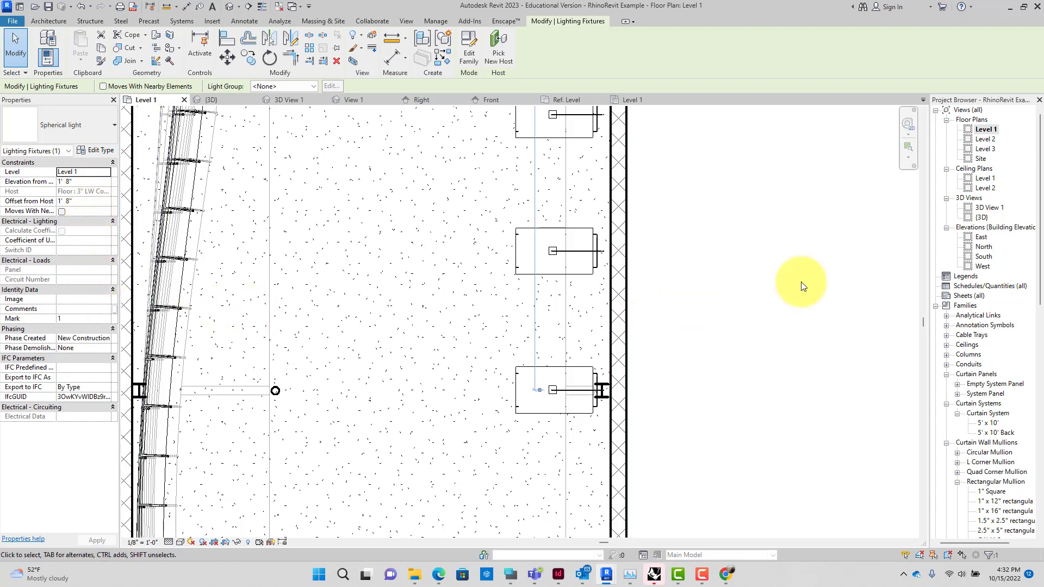
click(736, 380)
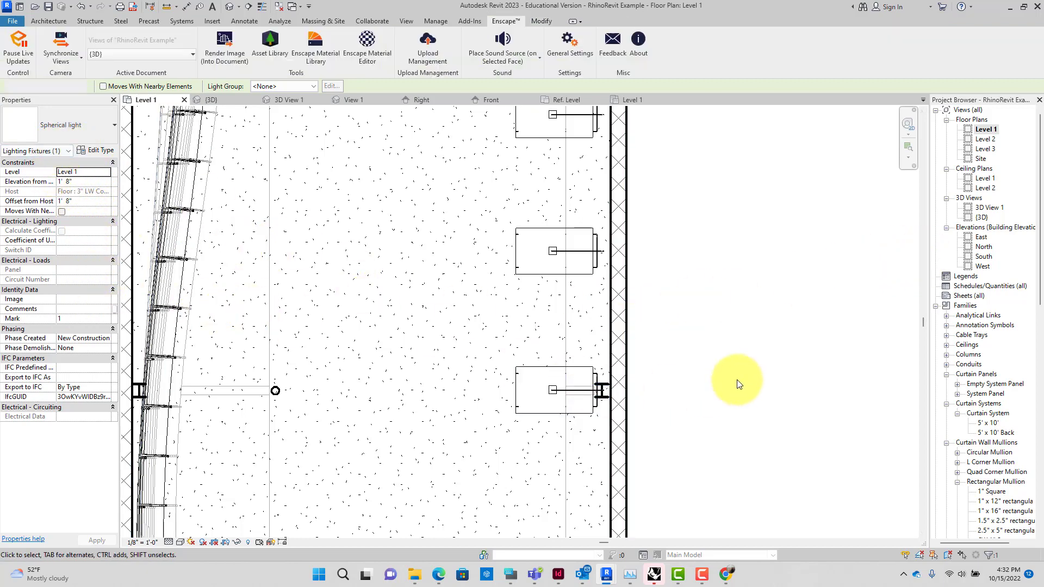
scroll(93, 338, down, 1)
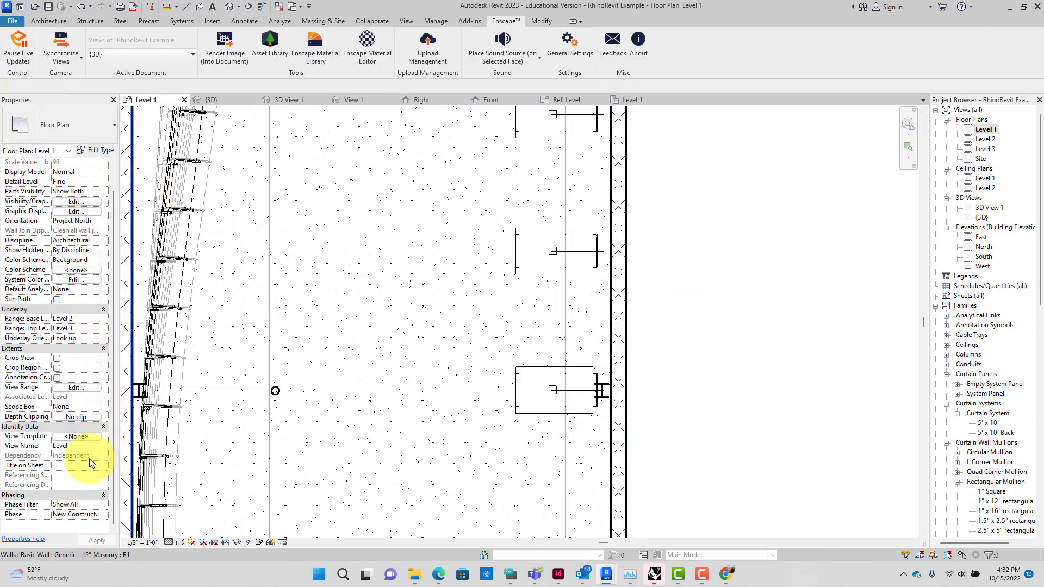
click(77, 390)
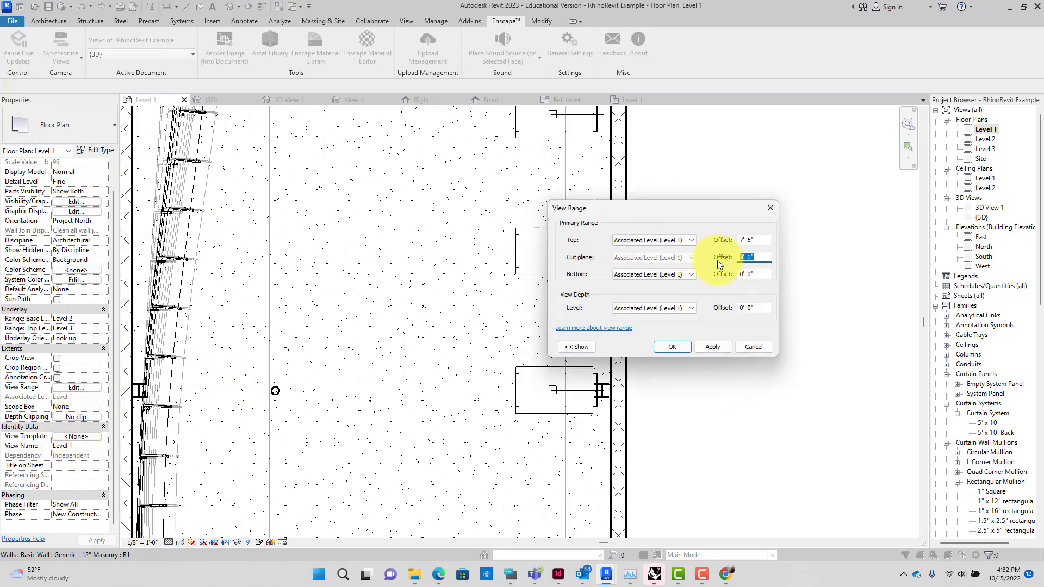
text(6)
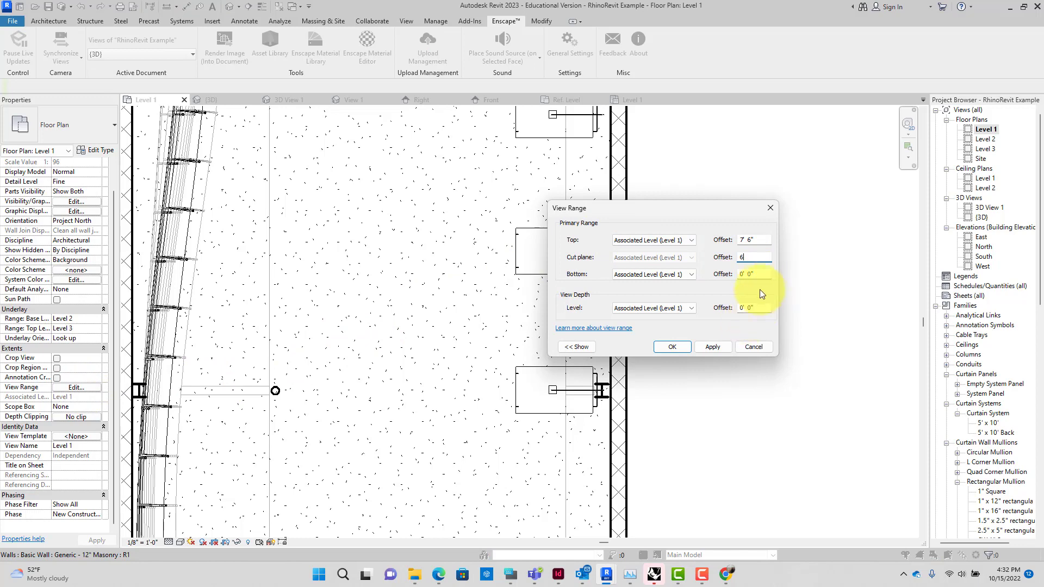
key(Return)
- Copy the spherical light from the southernmost table onto the centres of the three tables north of it
click(562, 380)
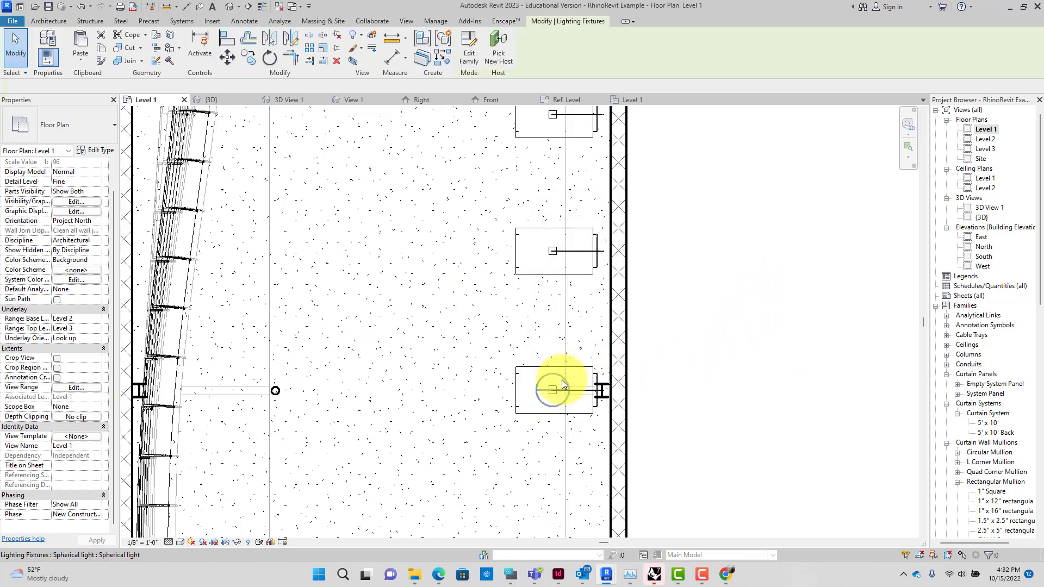
drag(562, 380, 560, 103)
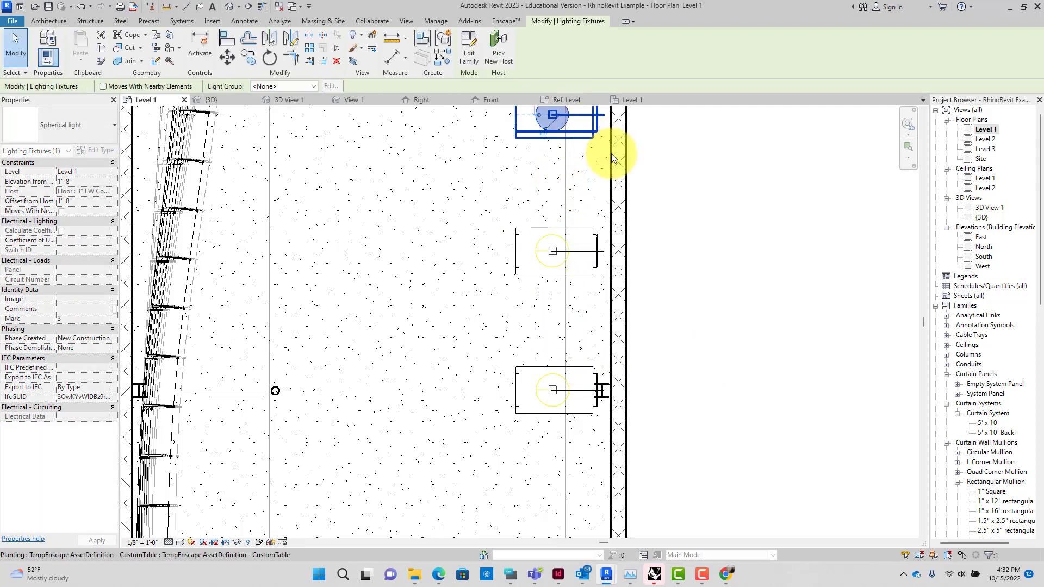
scroll(675, 187, up, 1)
middle_drag(676, 186, 699, 444)
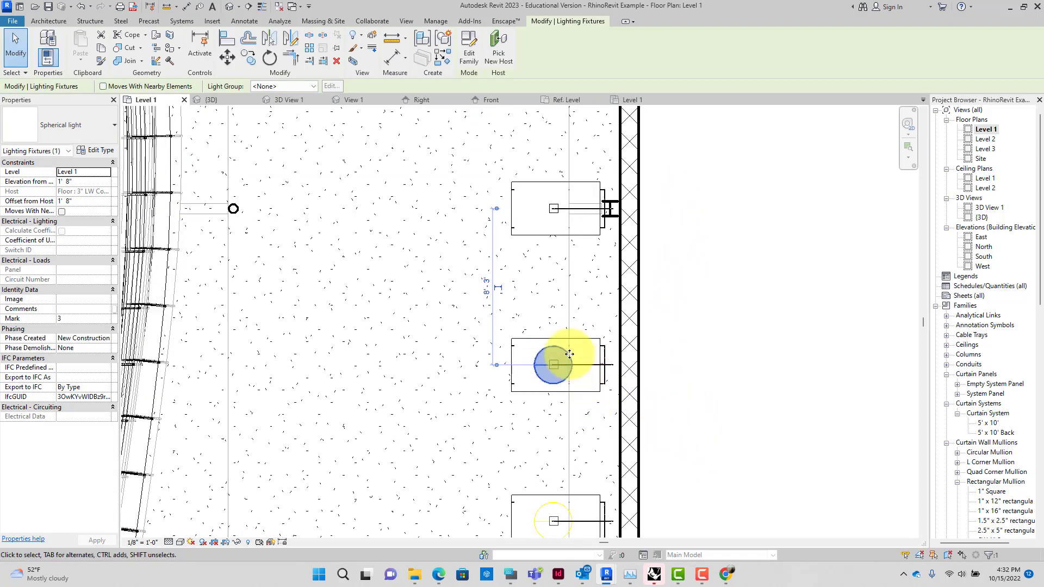
ctrl+drag(555, 361, 559, 205)
click(681, 273)
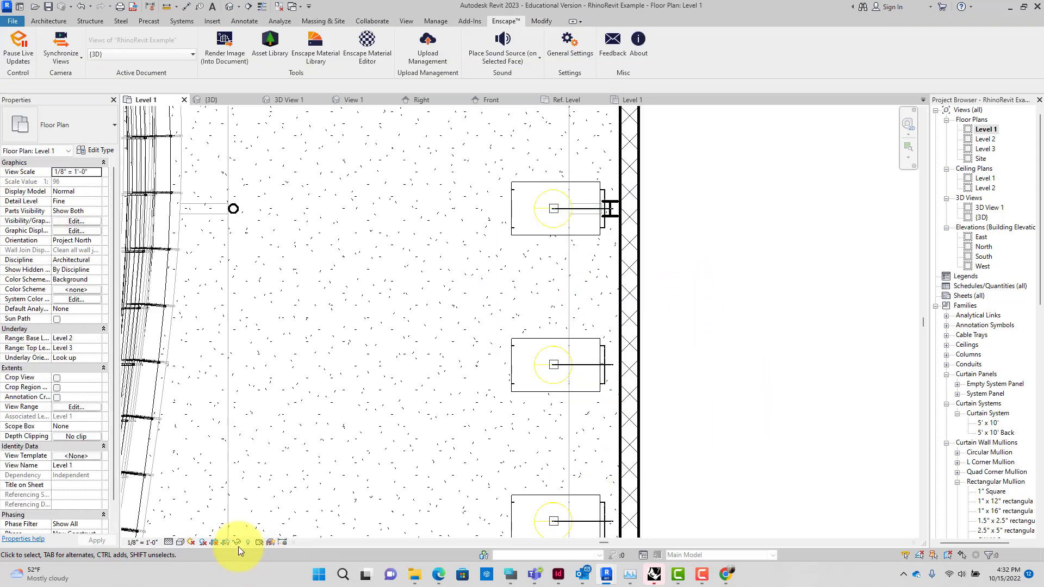
- Open 3D View 1, close the existing Enscape window and restart Enscape
click(983, 209)
double_click(981, 210)
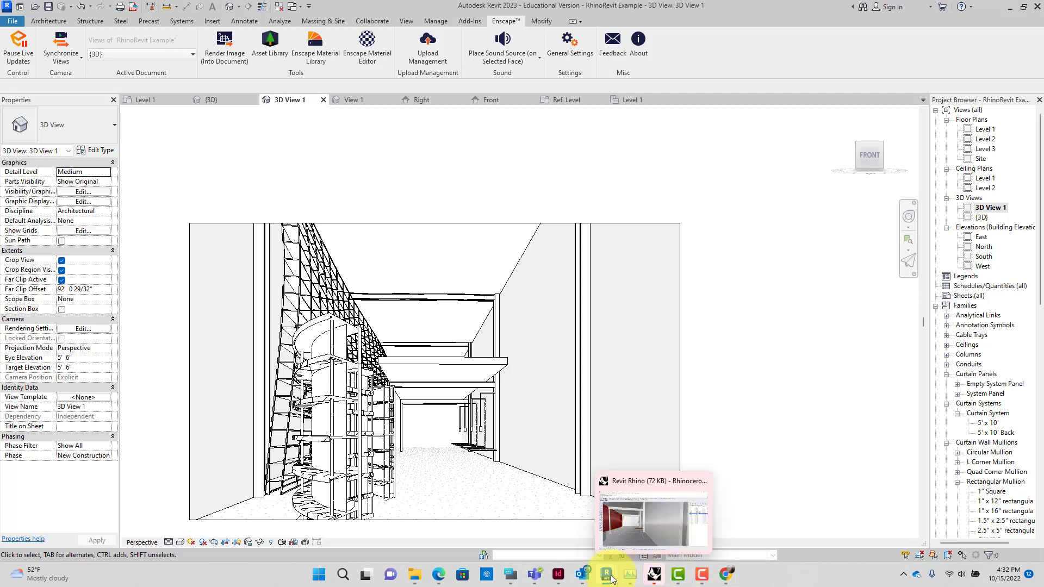
mouse_move(612, 579)
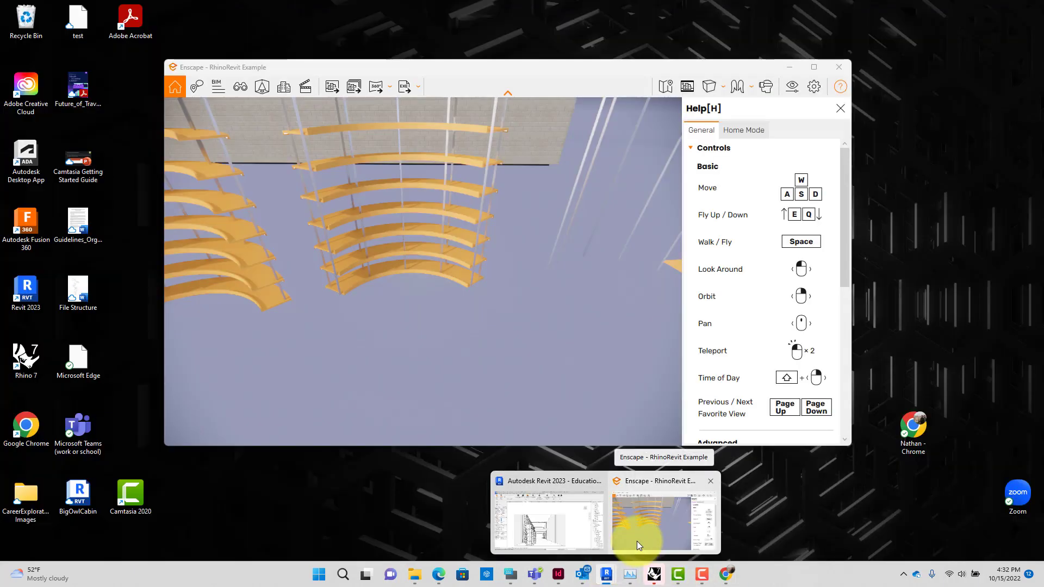
click(637, 540)
scroll(540, 395, down, 10)
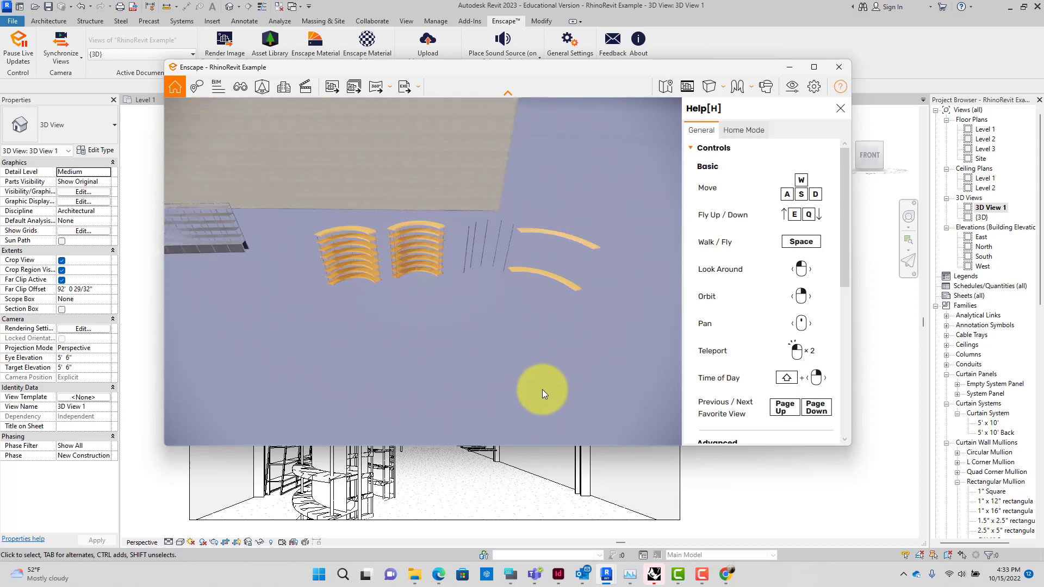
scroll(548, 229, up, 1)
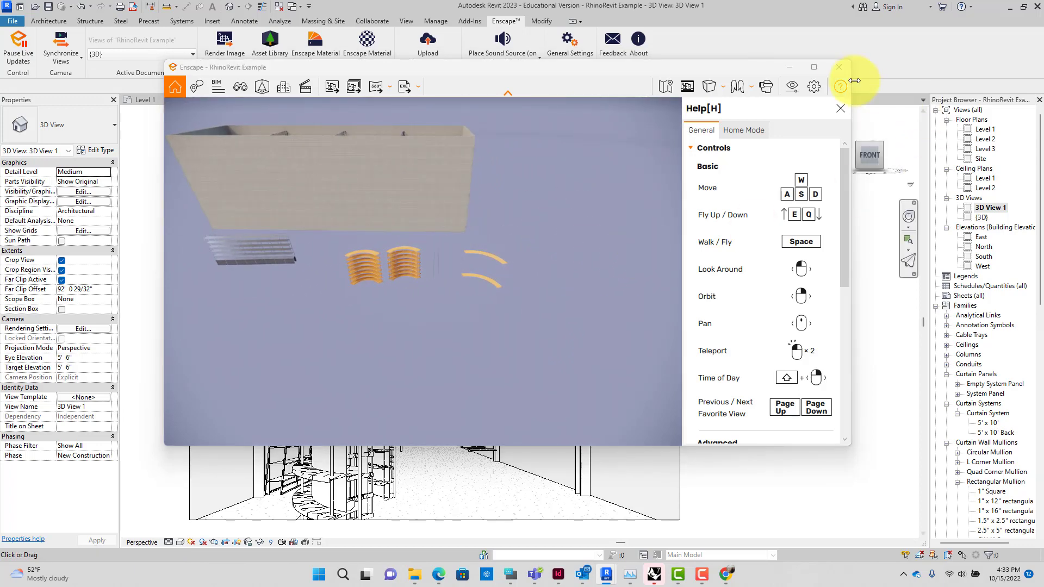
click(838, 67)
click(20, 45)
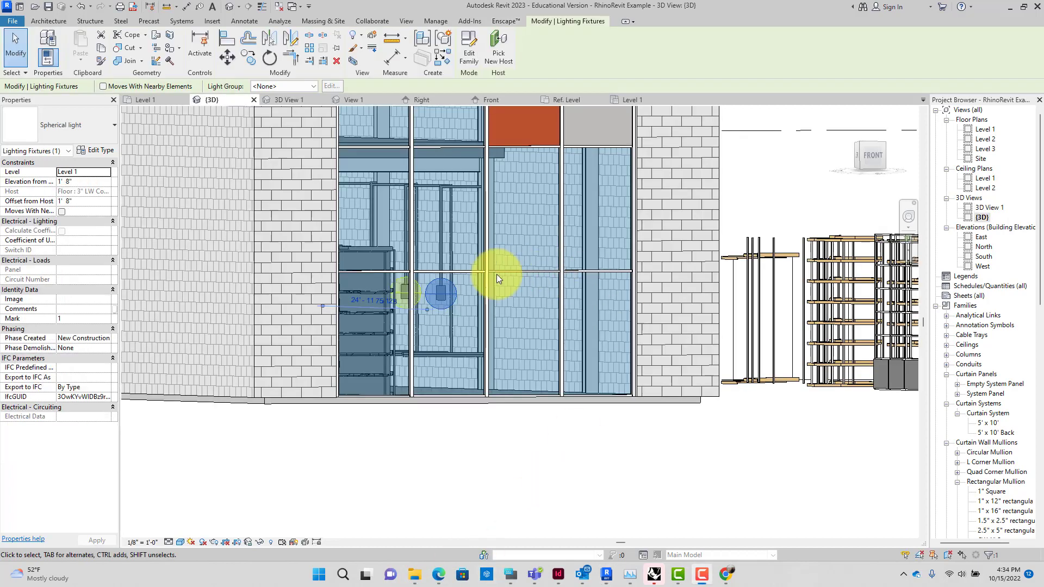
- In the Spherical light's type properties, set the light source symbol size to 1' 0"
click(96, 152)
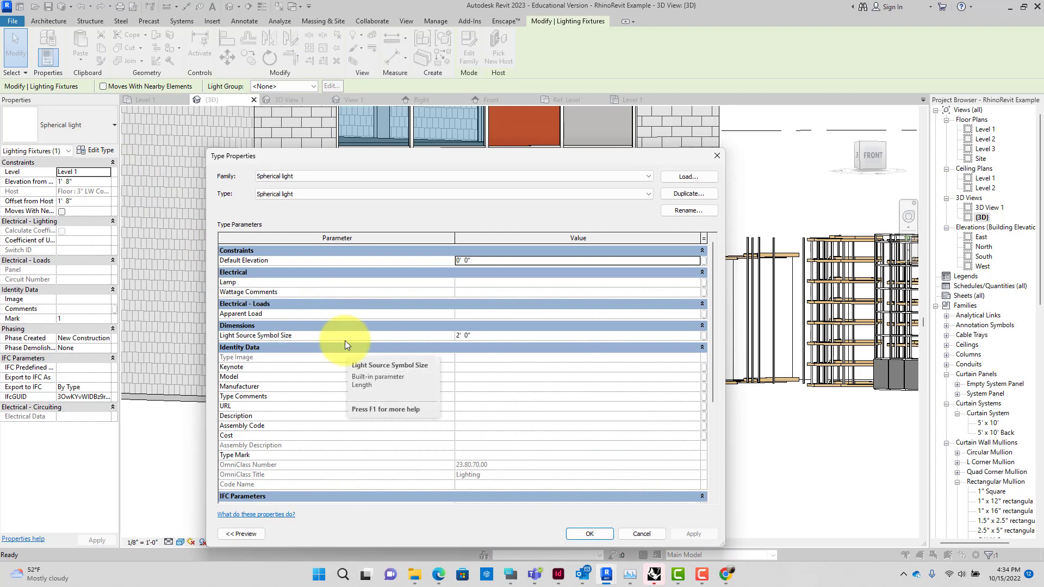
click(477, 338)
click(478, 338)
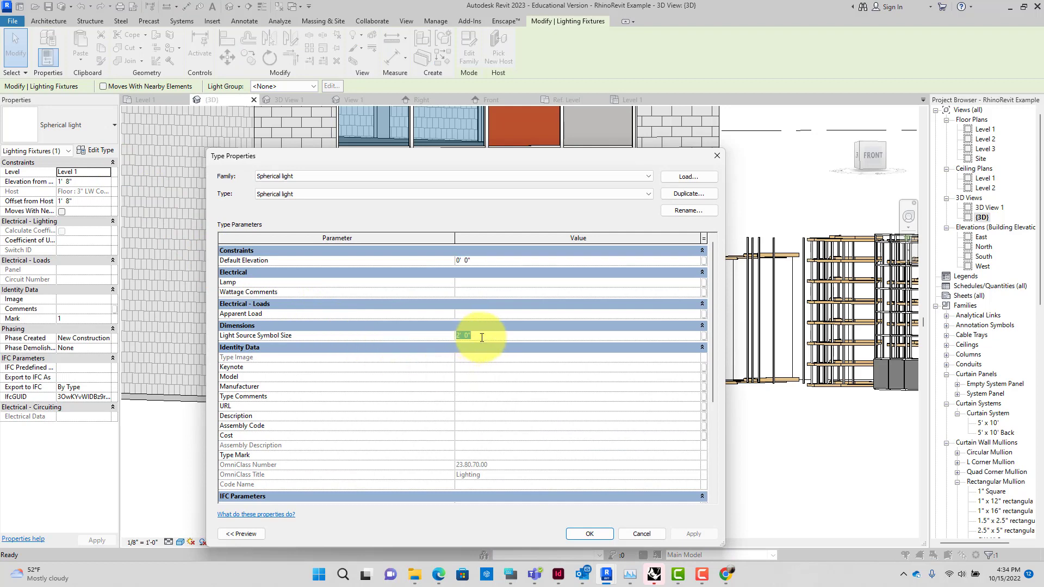
text(1)
click(497, 367)
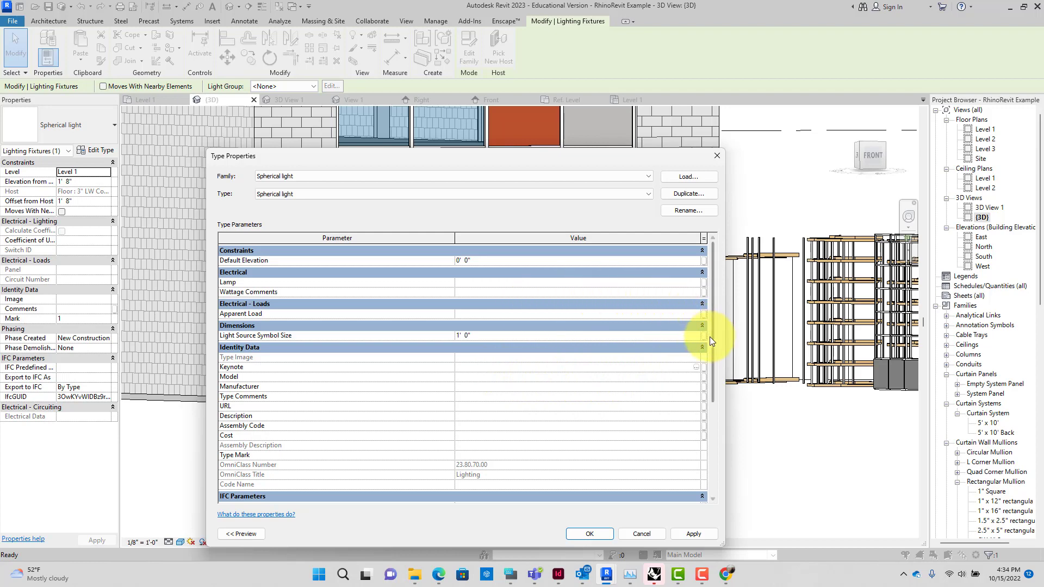
- Check the Spherical light type's initial color and set its initial intensity to a luminous flux of 10000 lm
drag(709, 337, 725, 442)
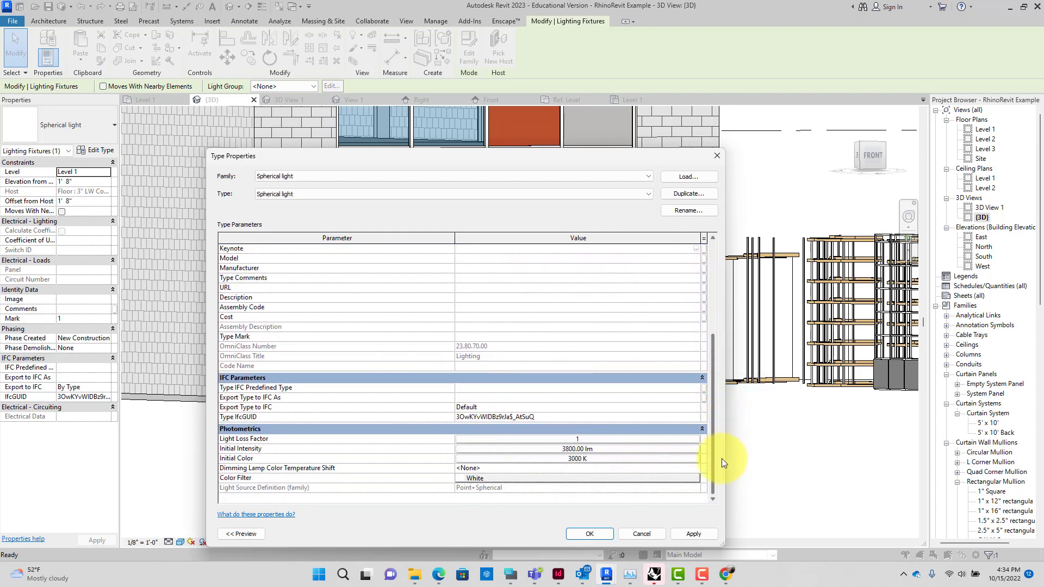
click(615, 460)
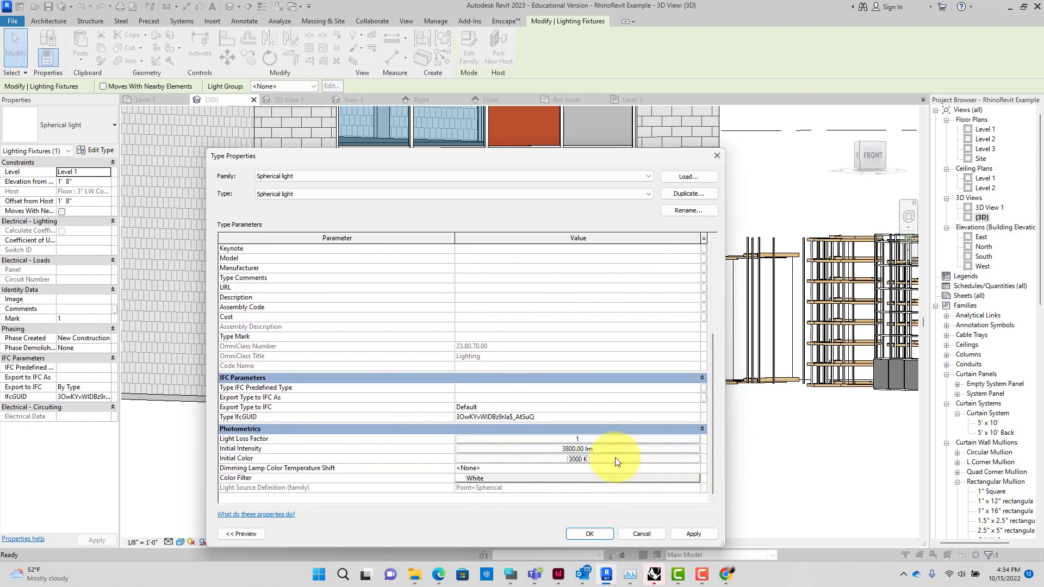
click(614, 459)
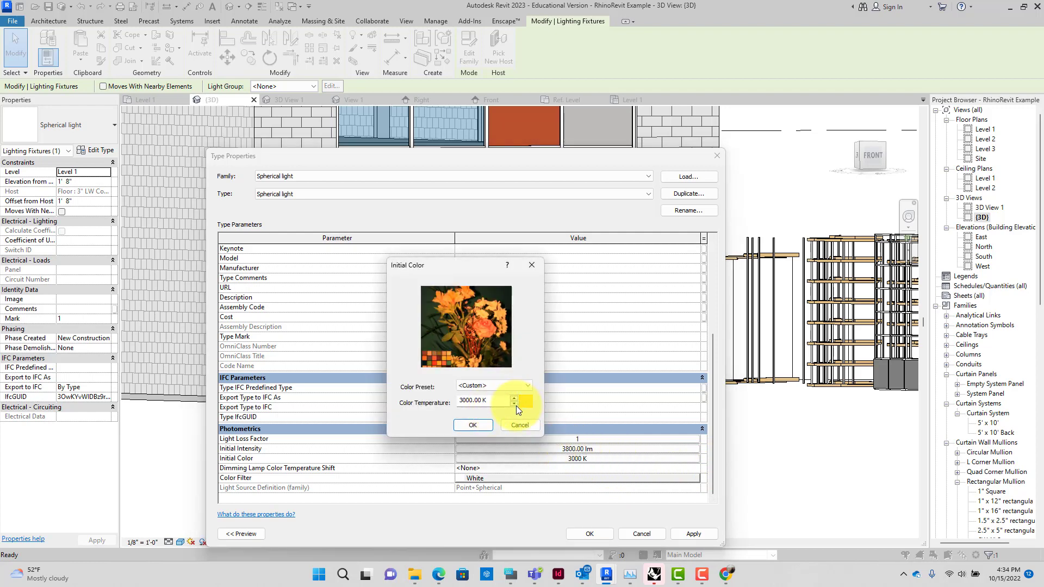
click(489, 423)
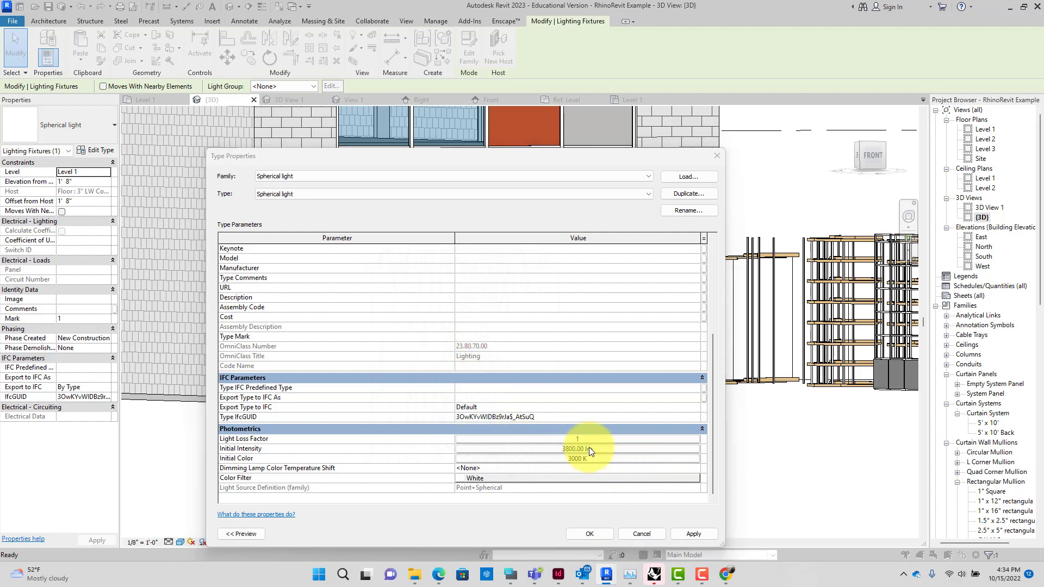
click(588, 448)
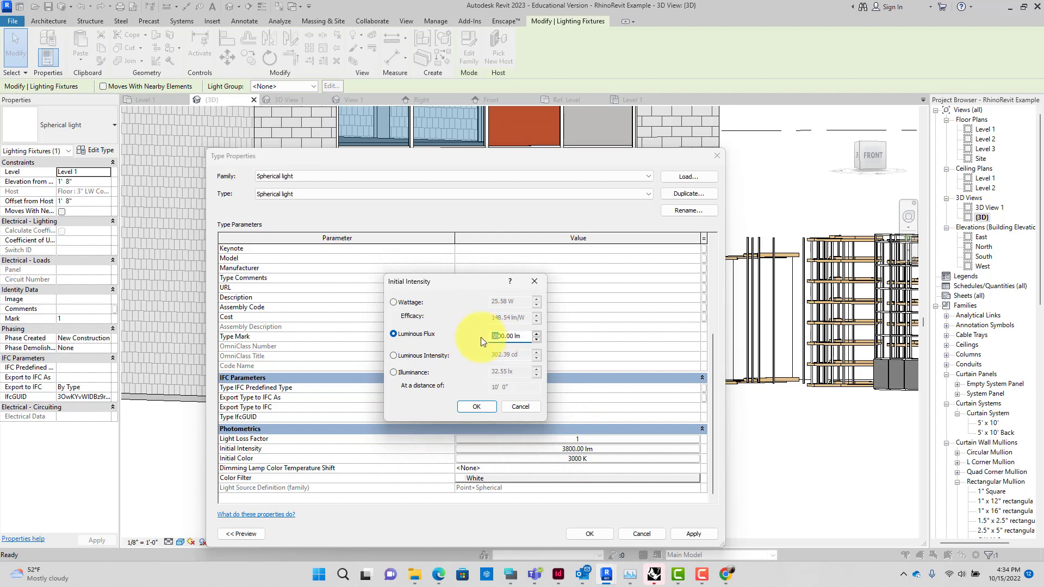
text(100)
click(476, 407)
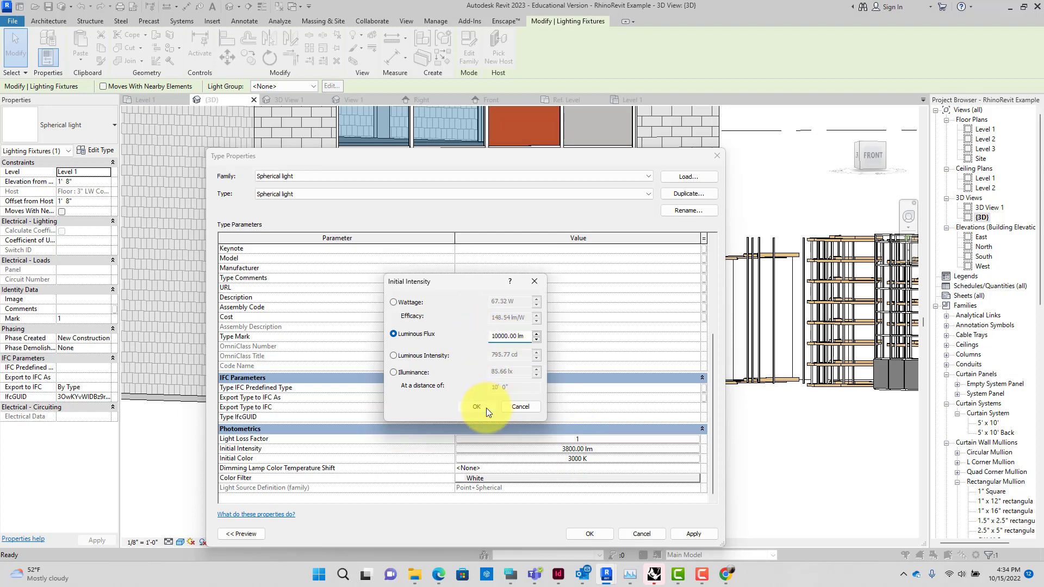
click(602, 534)
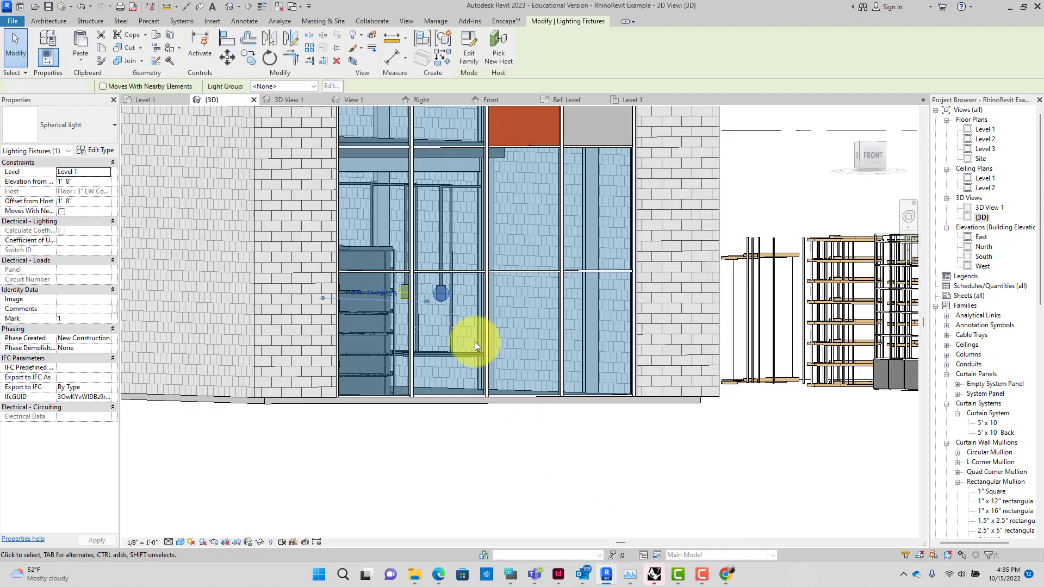
- Switch to Enscape and, in the atmosphere visual settings, set artificial light brightness to 157% and ambient brightness to 51%
mouse_move(605, 574)
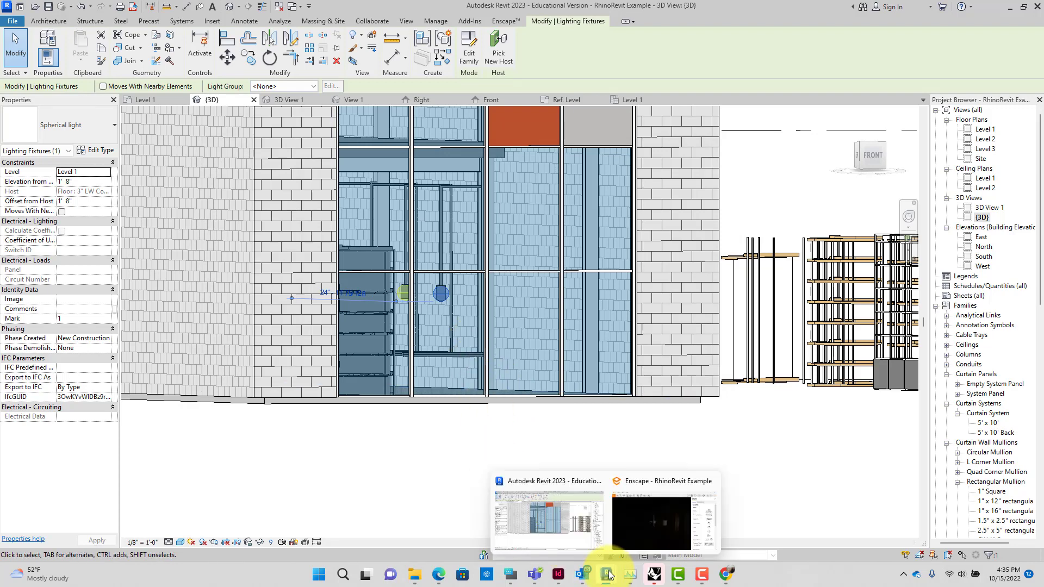
click(635, 532)
scroll(500, 251, up, 3)
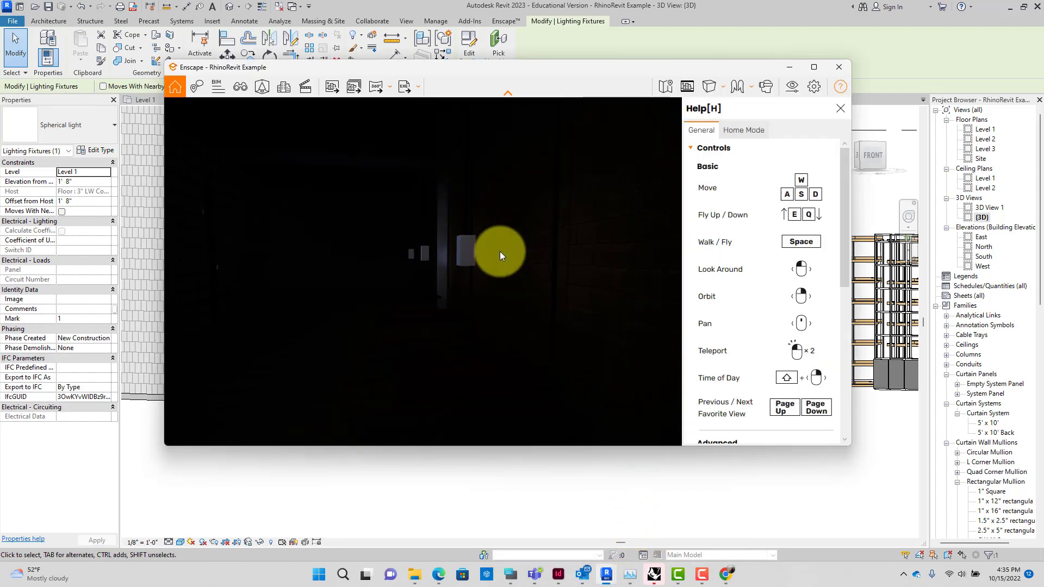
scroll(501, 253, down, 2)
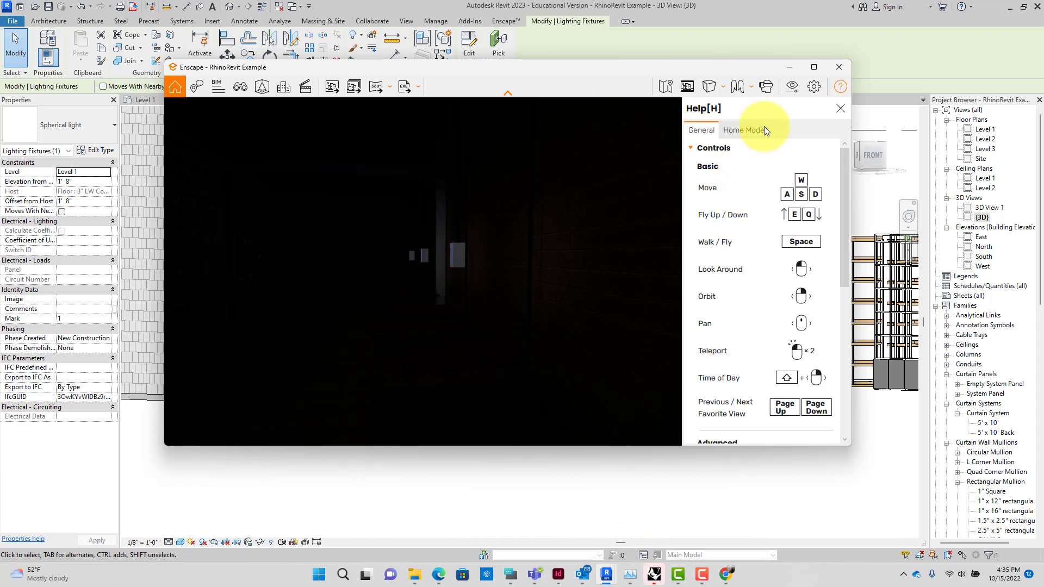
click(794, 88)
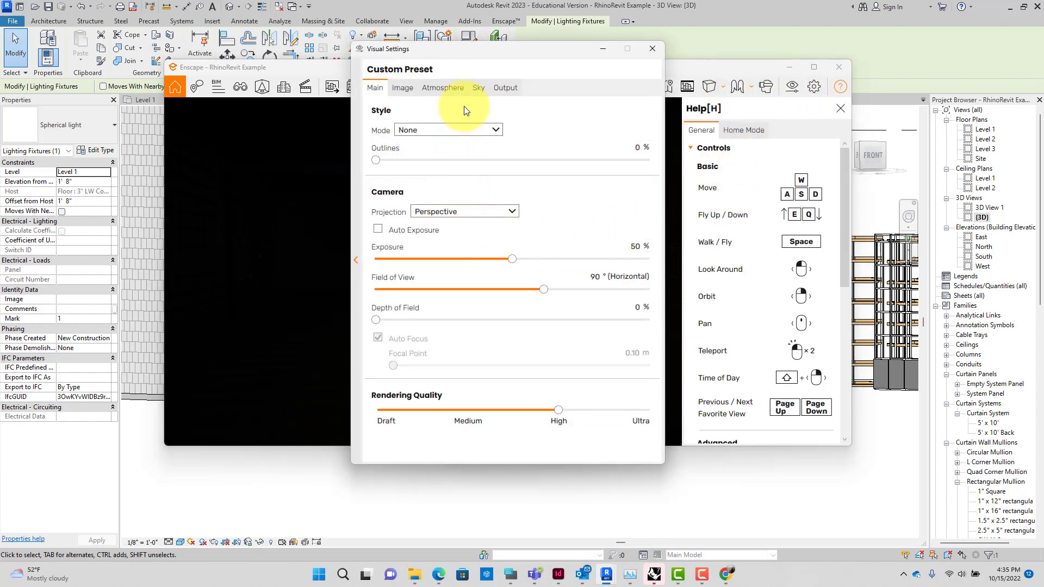
click(447, 89)
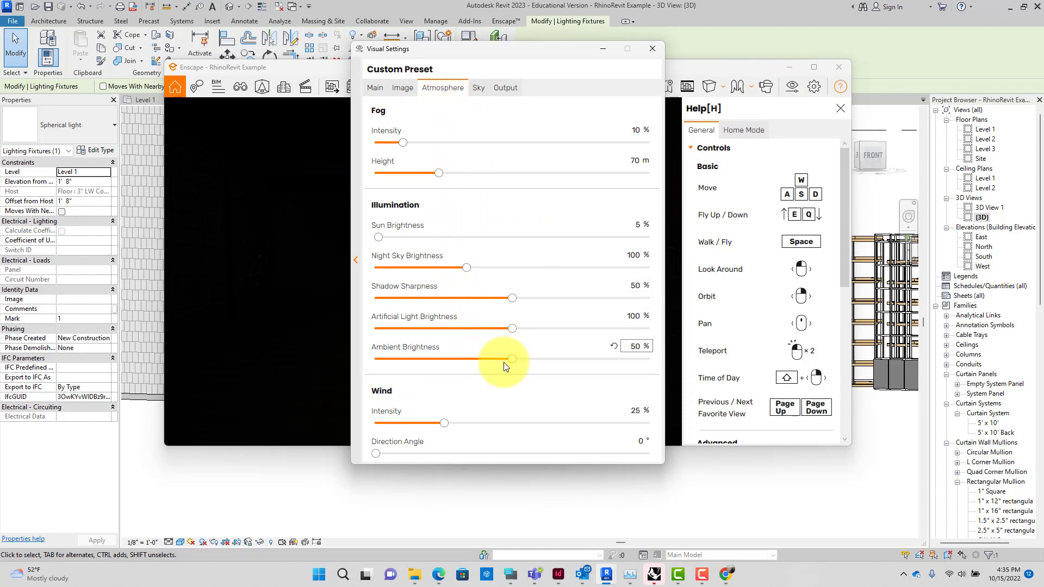
drag(512, 329, 528, 327)
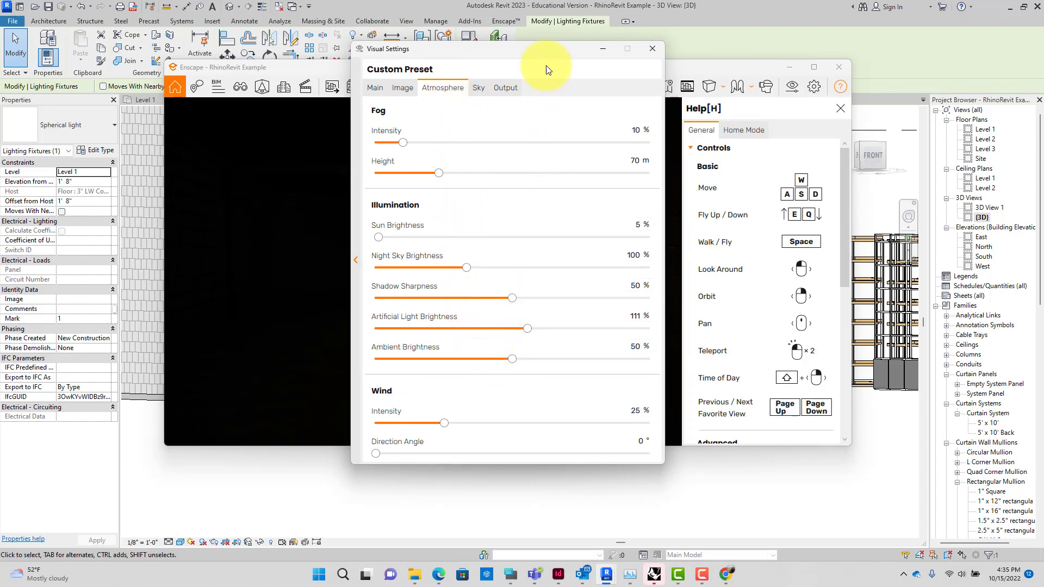
drag(547, 70, 815, 85)
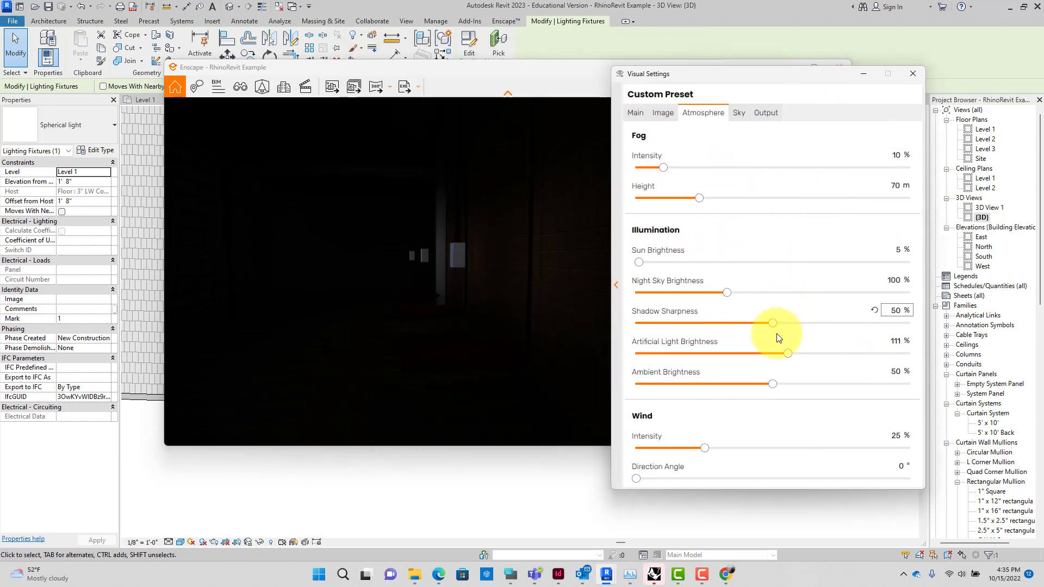
drag(787, 352, 849, 350)
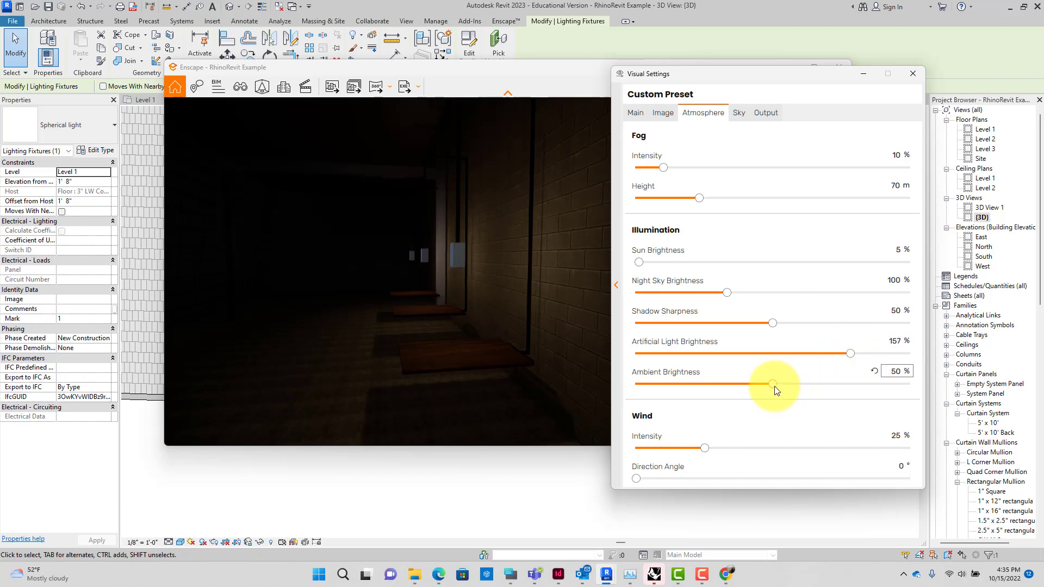
mouse_move(774, 385)
mouse_down()
mouse_move(847, 379)
mouse_move(776, 386)
mouse_up()
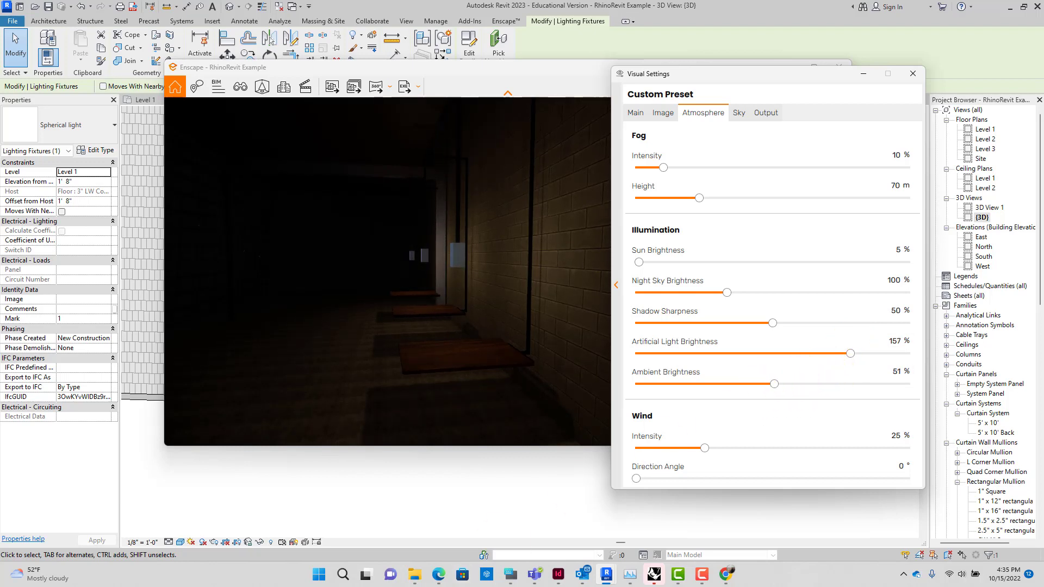